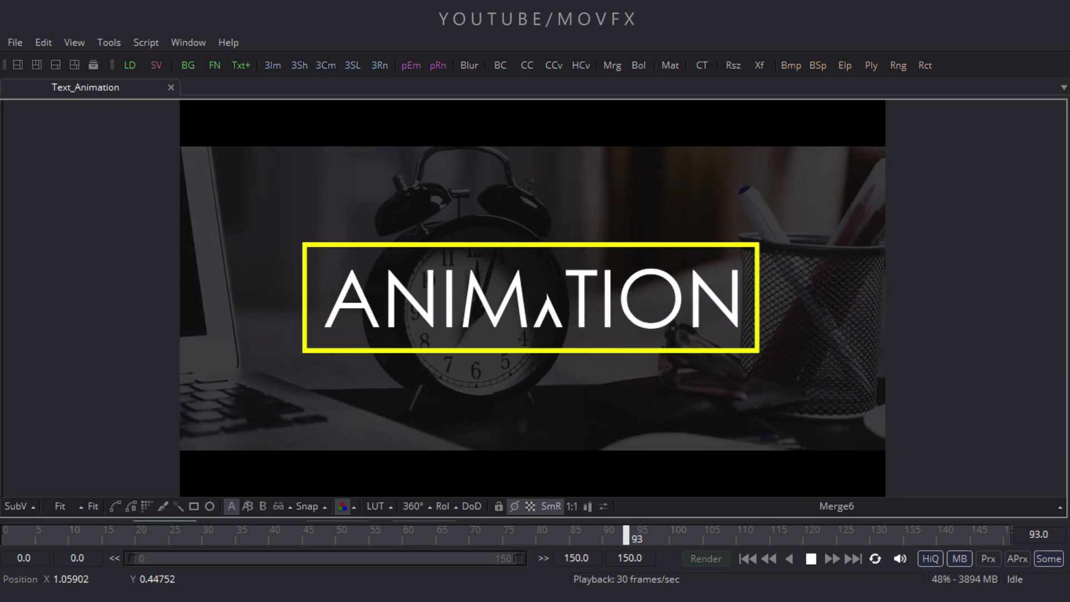
# Step: Create a new composition and close the Text_Animation composition
pyautogui.click(19, 45)
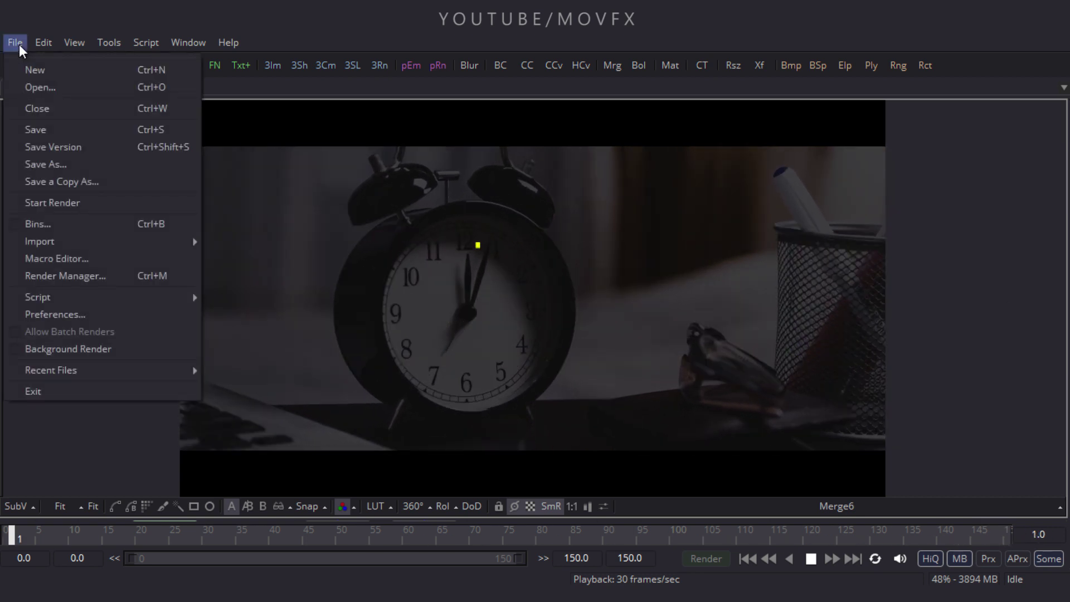
pyautogui.click(18, 68)
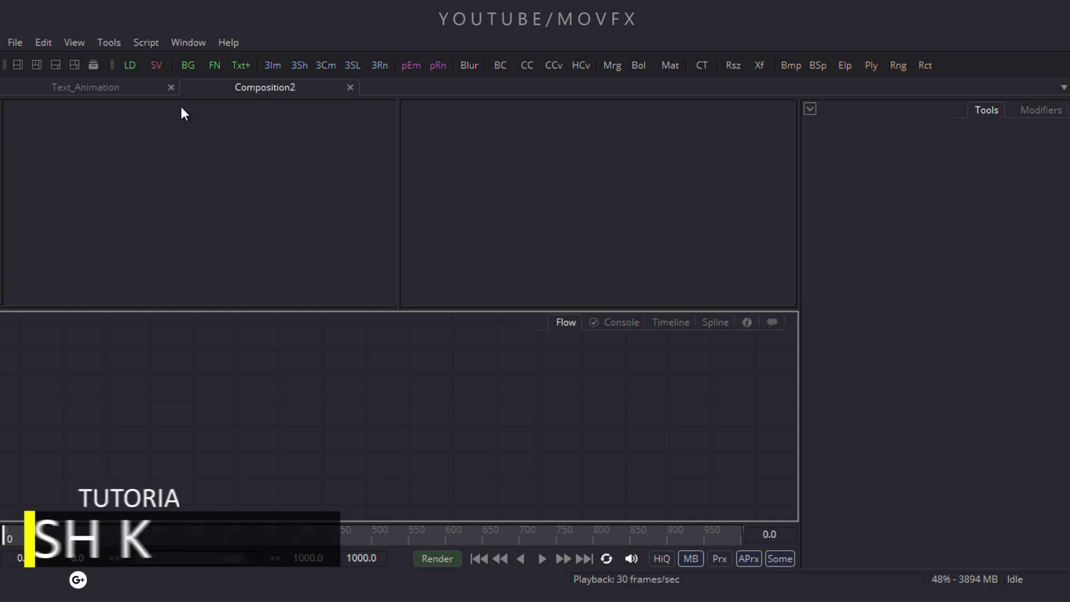
pyautogui.click(171, 88)
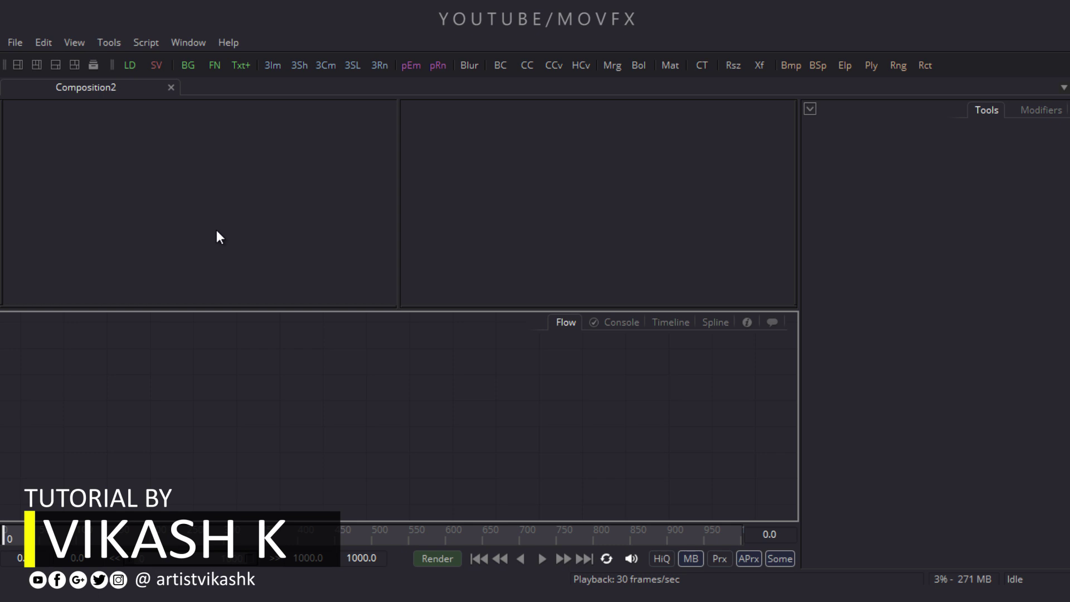
# Step: Save the composition's frame format preferences as HDTV 1080, 1920 by 1080 pixels at 30 frames/sec
pyautogui.click(15, 43)
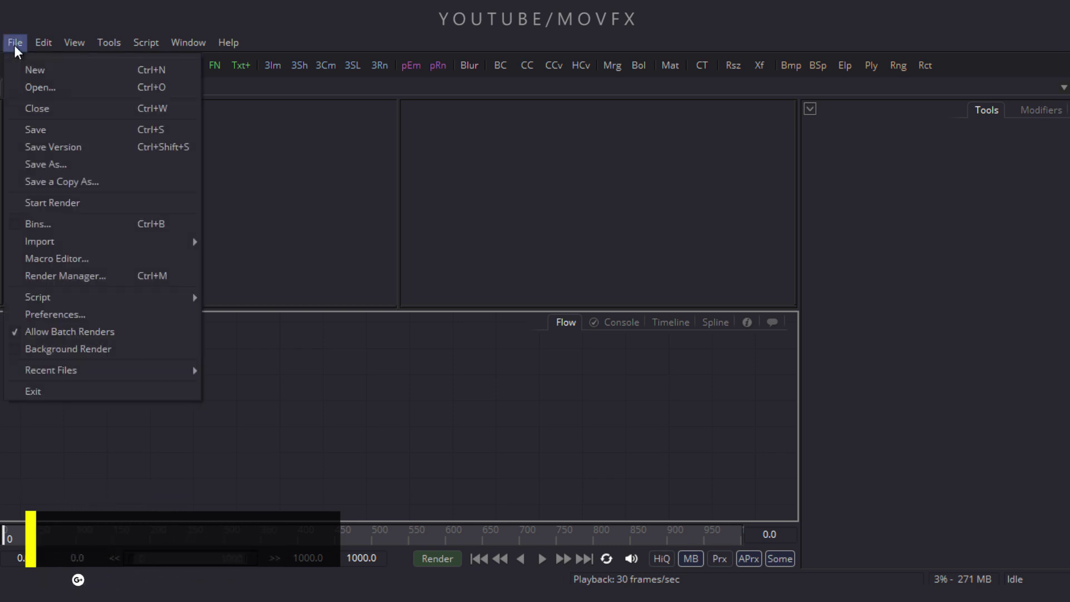
pyautogui.click(55, 310)
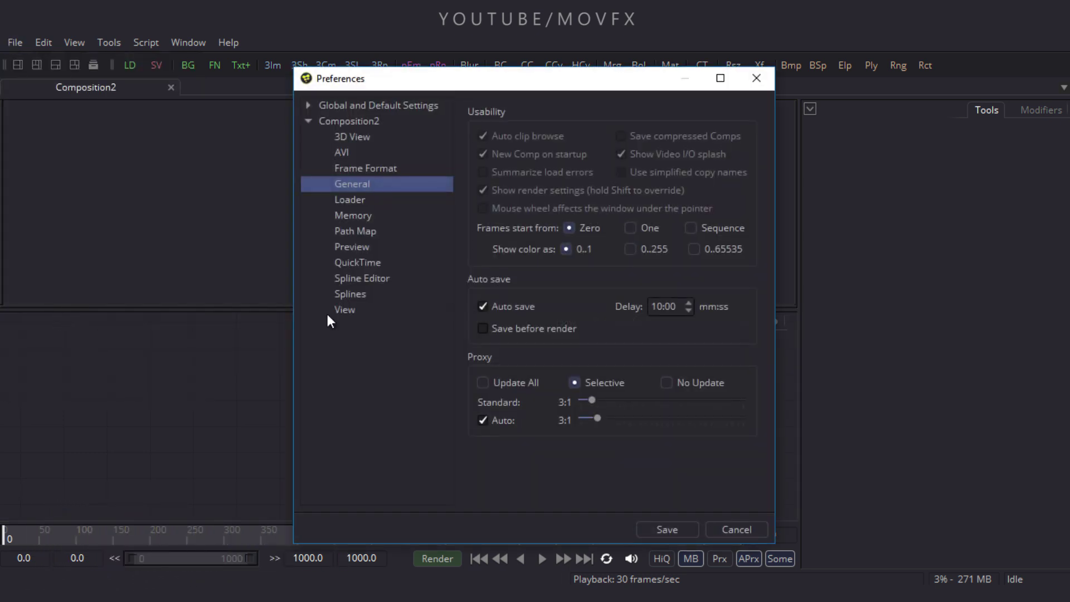
pyautogui.click(385, 170)
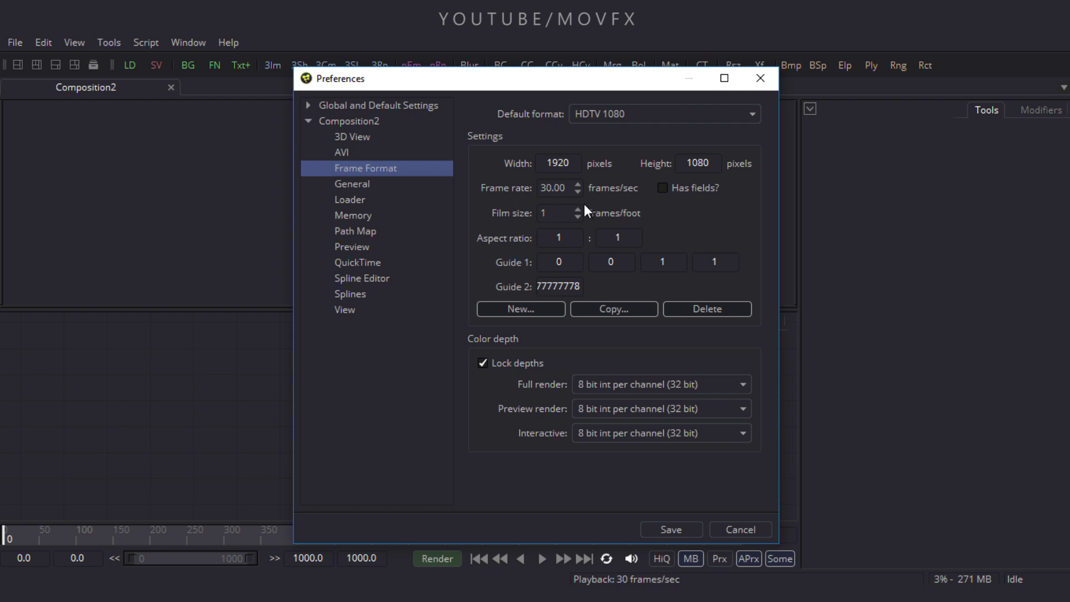
pyautogui.click(671, 528)
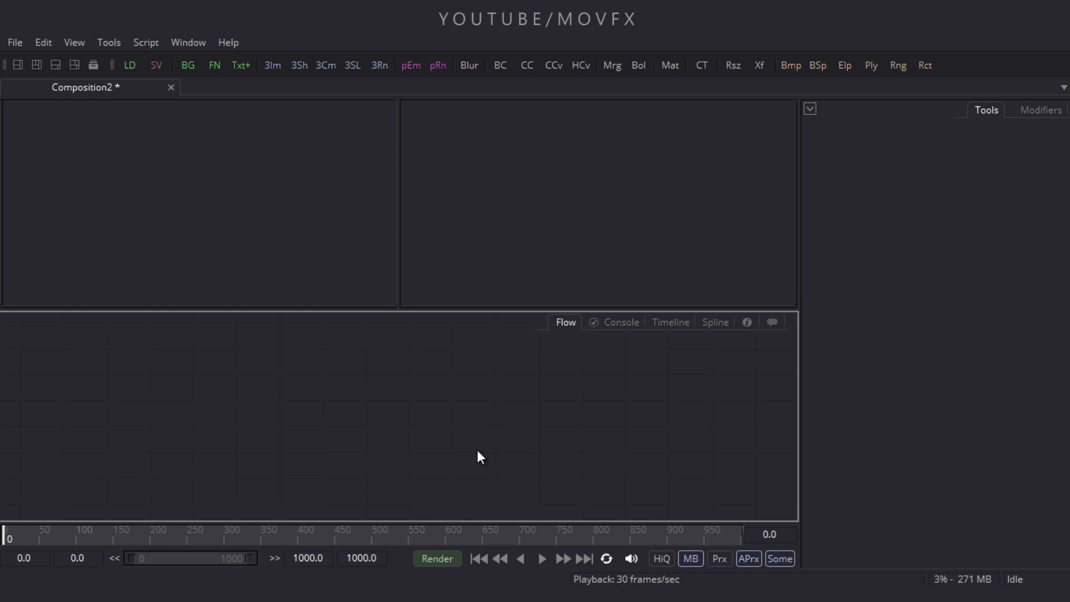
# Step: Set the composition's global end time to frame 150
pyautogui.click(383, 558)
pyautogui.write('150')
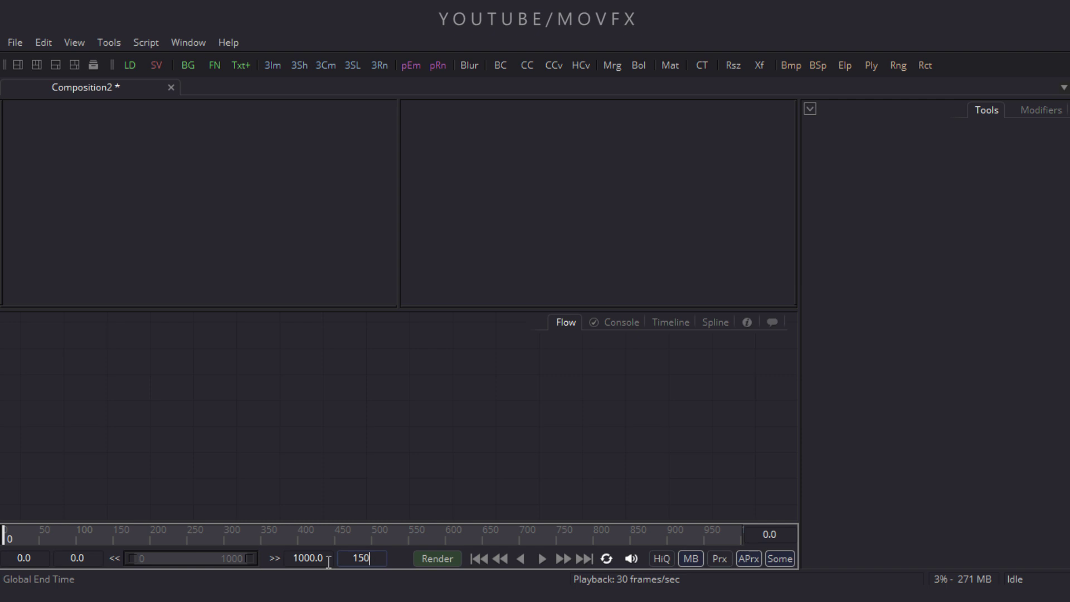
pyautogui.press('Return')
pyautogui.click(423, 428)
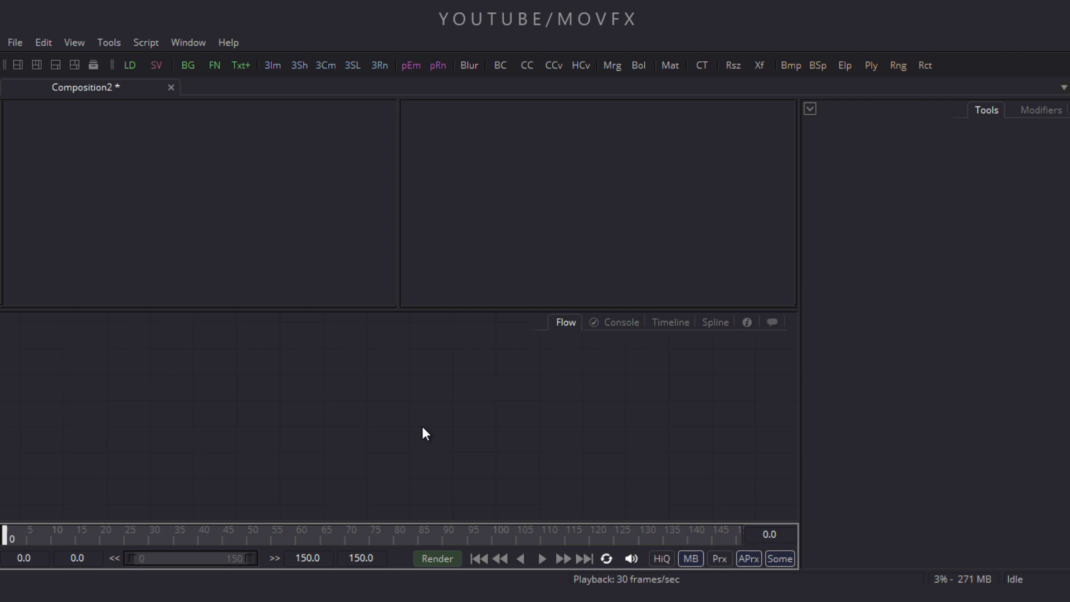
# Step: Bring the time-2980690_1920 image from the Text_Ani folder in File Explorer into the flow, then minimize the folder window
pyautogui.hotkey('alt', 'Tab')
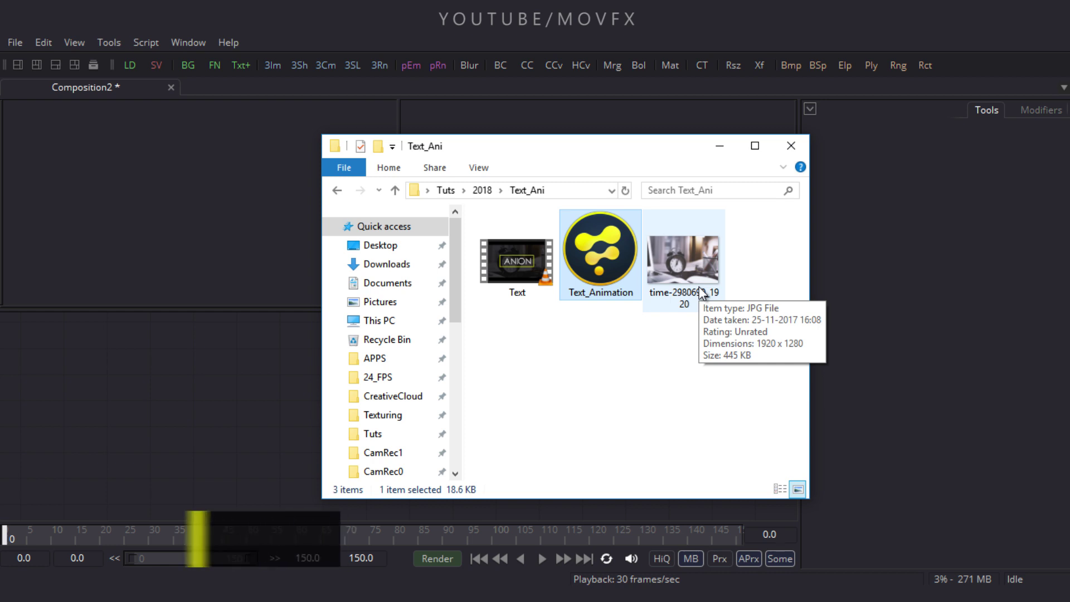
pyautogui.moveTo(700, 293); pyautogui.dragTo(229, 397)
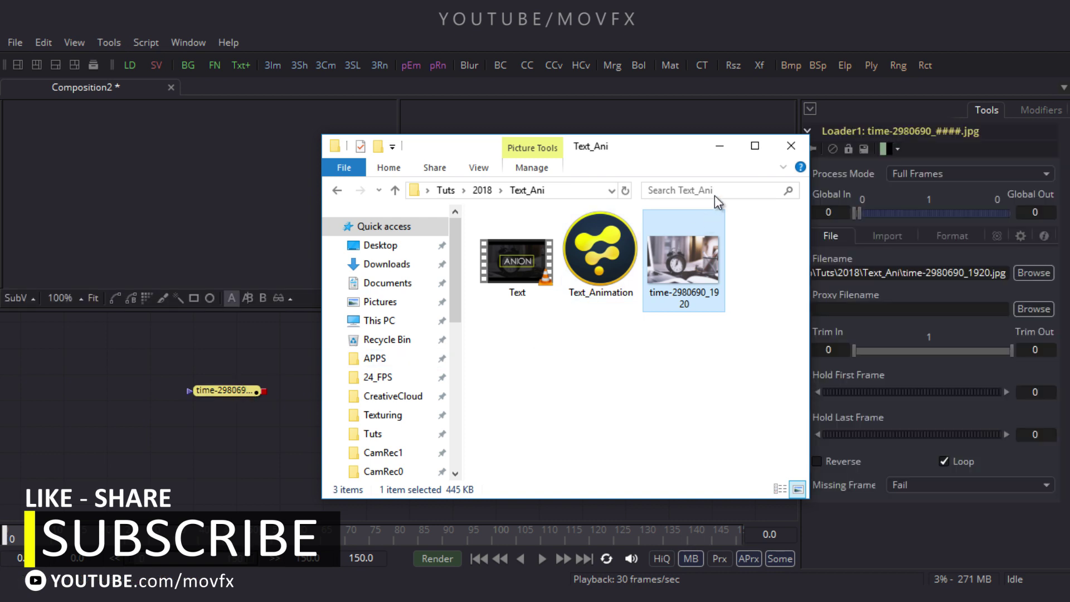
pyautogui.click(719, 151)
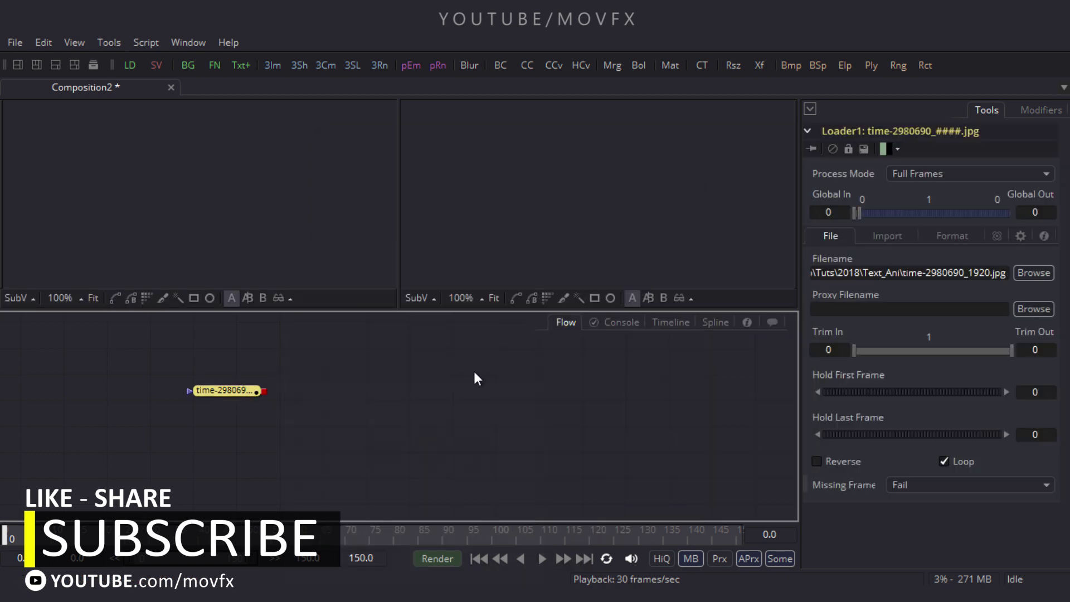
# Step: Set the flow to arrange its tools to the grid
pyautogui.rightClick(347, 389)
pyautogui.moveTo(549, 151)
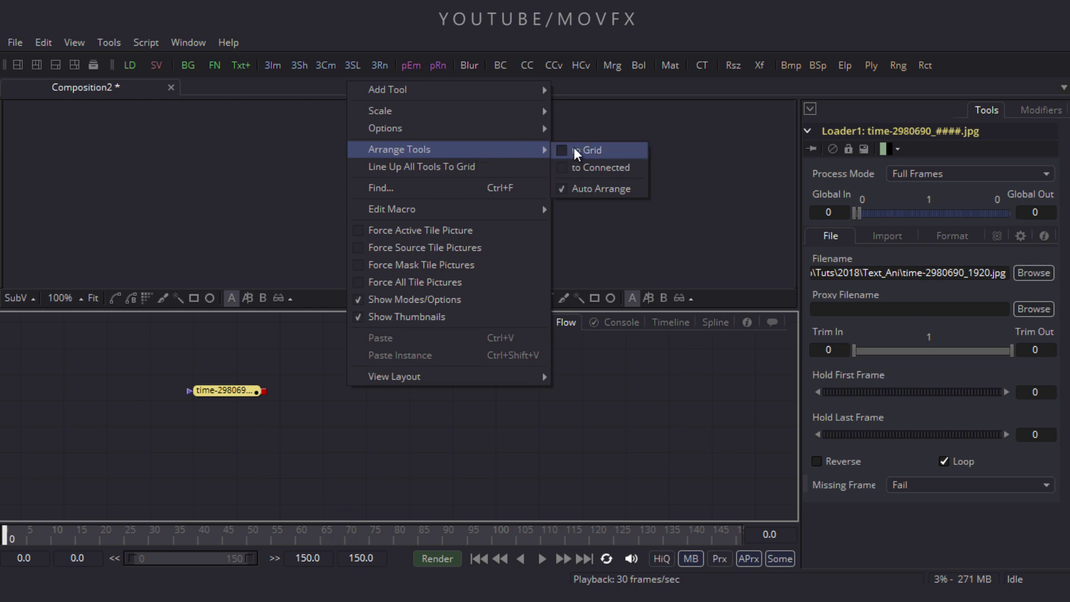
pyautogui.click(591, 154)
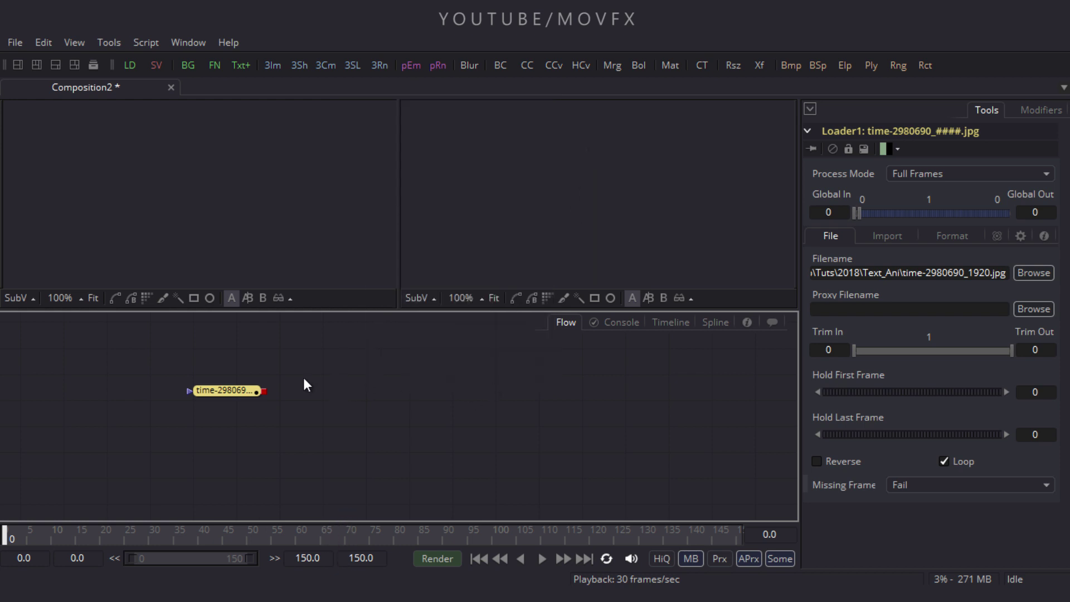
# Step: Rename the image's loader node to Image
pyautogui.moveTo(167, 344); pyautogui.dragTo(286, 457)
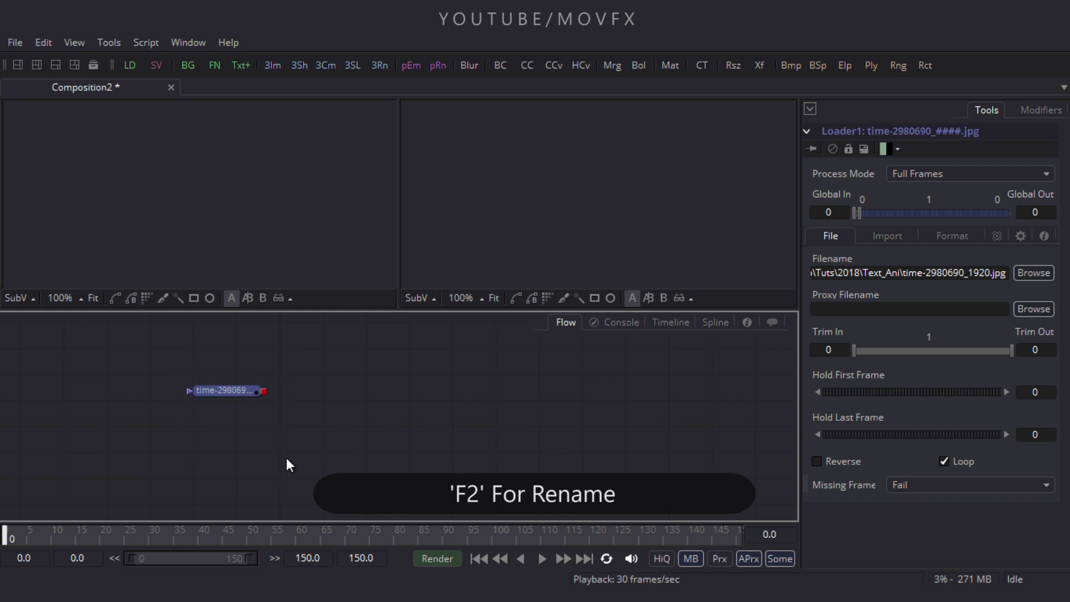
pyautogui.press('F2')
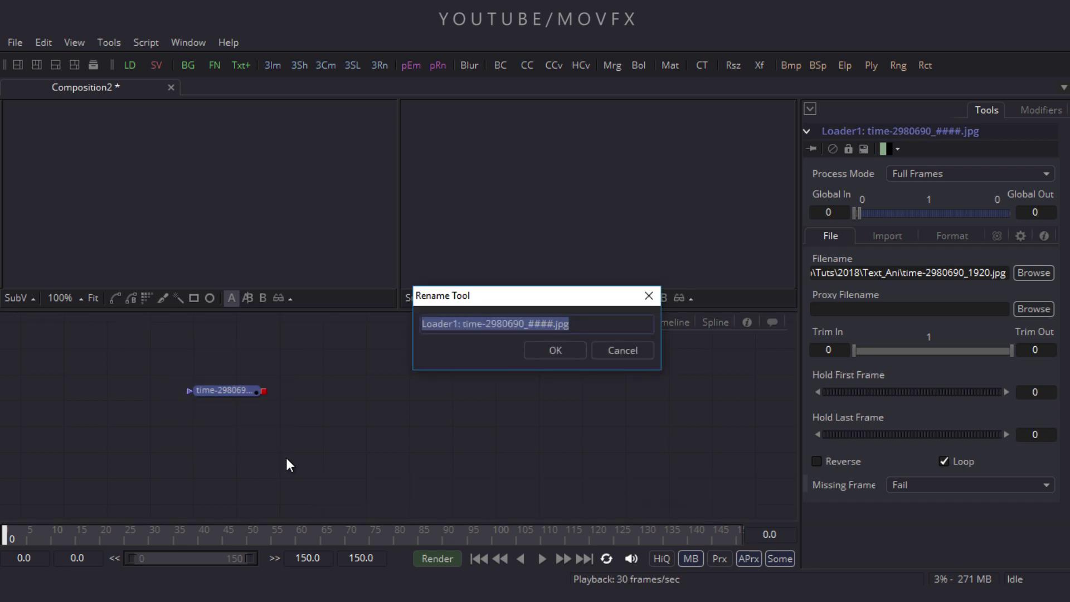
pyautogui.write('Image')
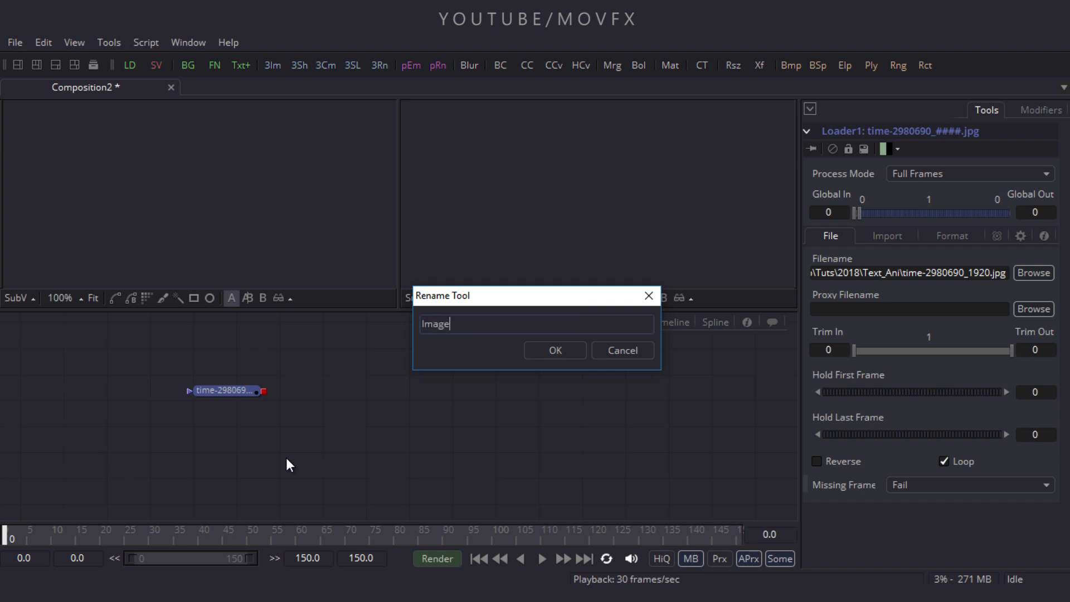
pyautogui.press('Return')
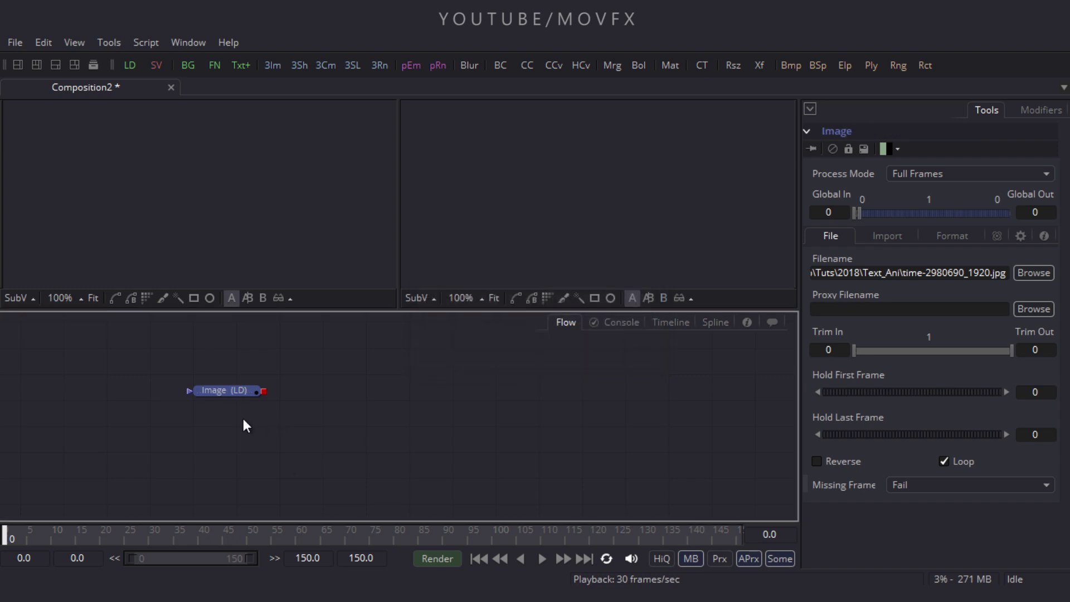
# Step: Show the Image node fitted in the viewer, and switch to a single-viewer layout with a taller viewer
pyautogui.moveTo(227, 389); pyautogui.dragTo(268, 160)
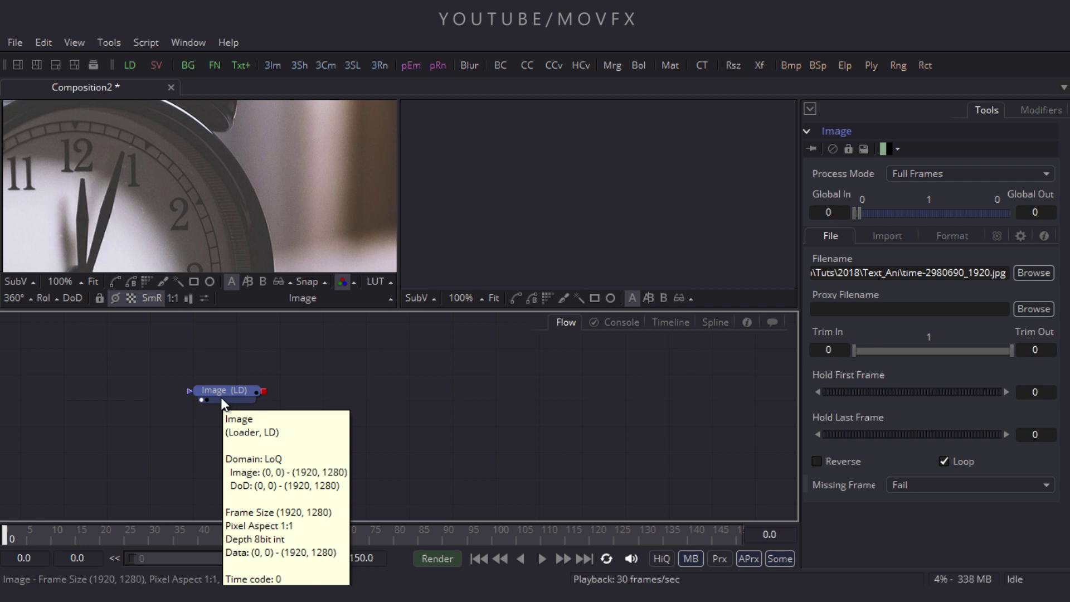
pyautogui.click(89, 280)
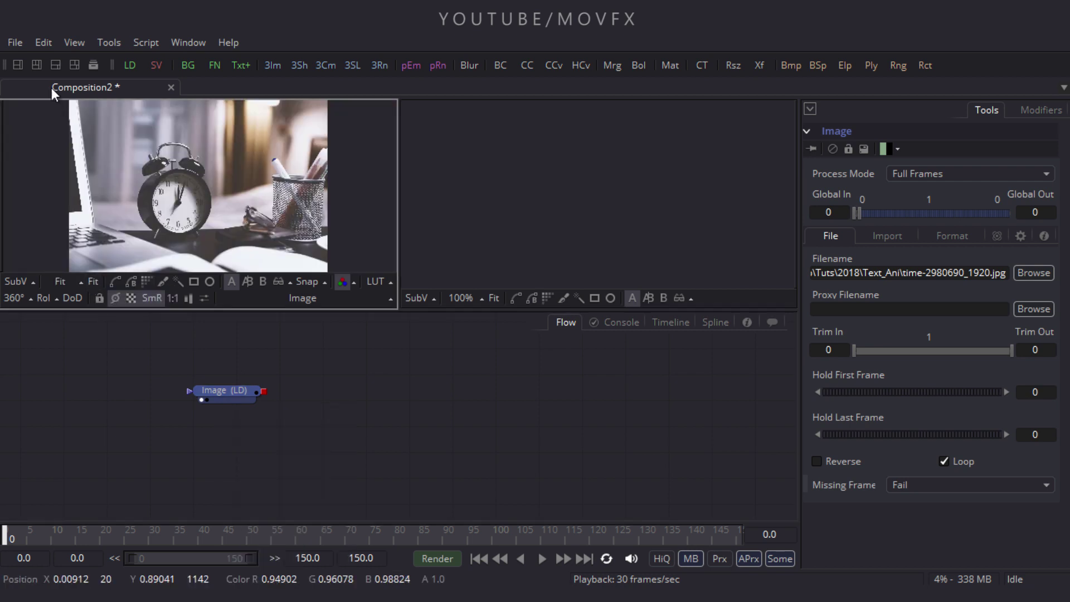
pyautogui.click(17, 65)
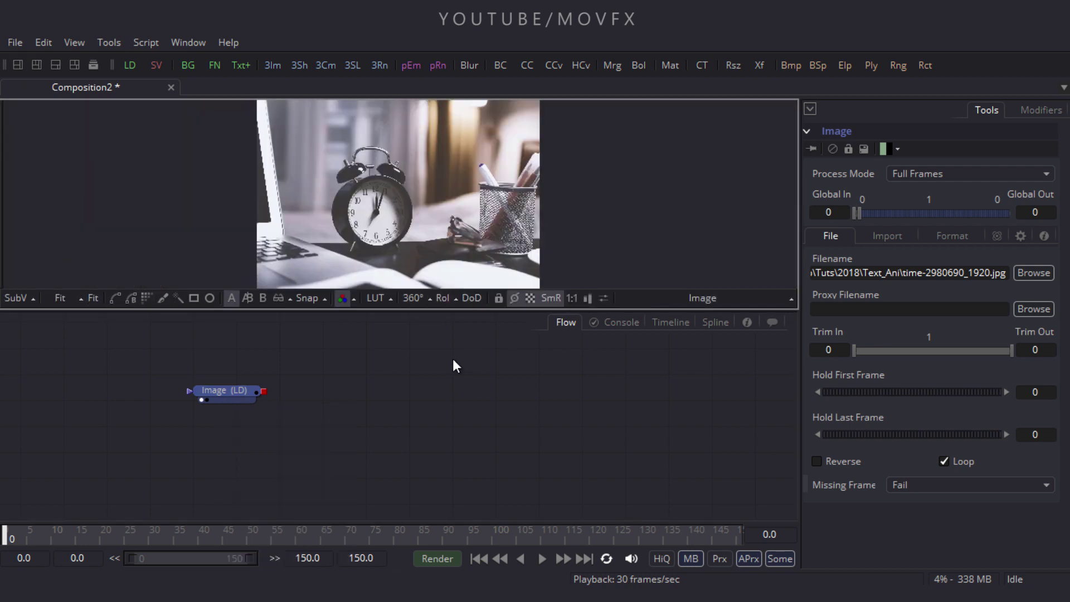
pyautogui.moveTo(425, 309); pyautogui.dragTo(425, 383)
# Step: Add a Crop tool after the Image node and keep its crop centered while viewing its output
pyautogui.moveTo(219, 469); pyautogui.dragTo(98, 477)
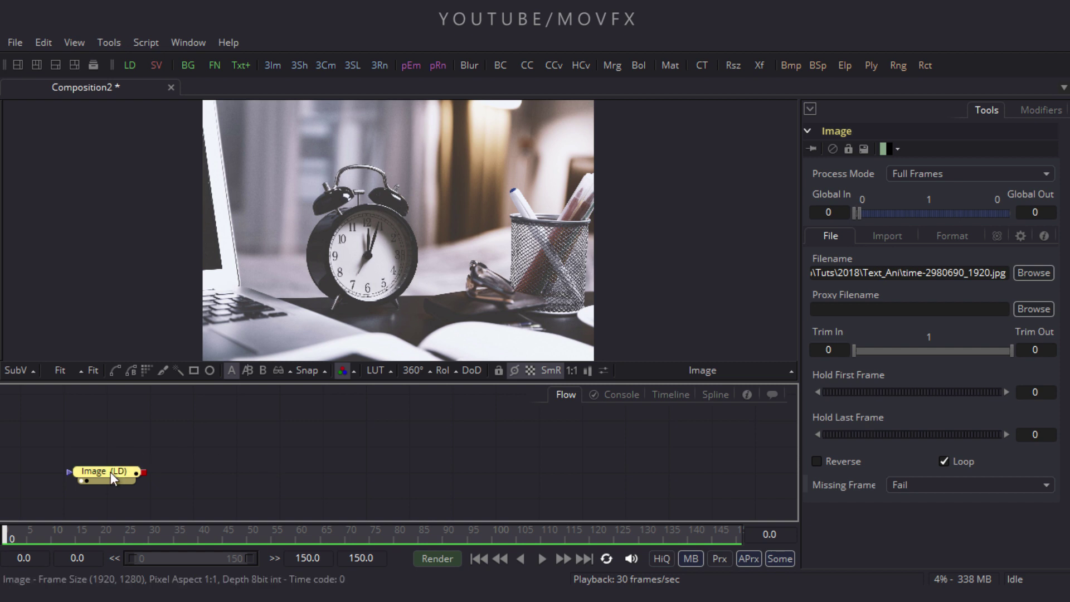
pyautogui.hotkey('shift', 'space')
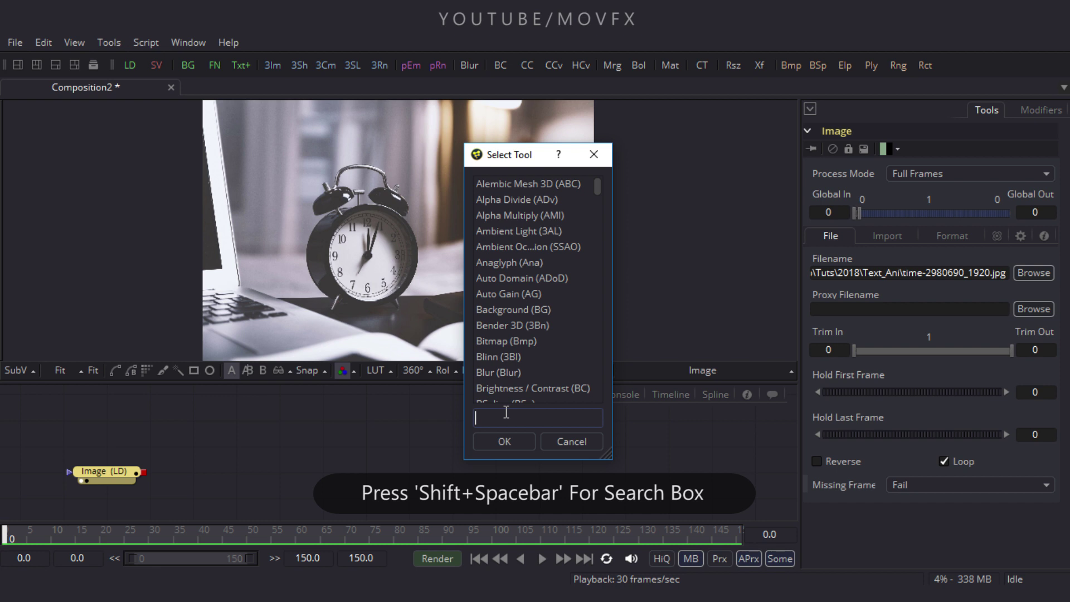
pyautogui.write('crop')
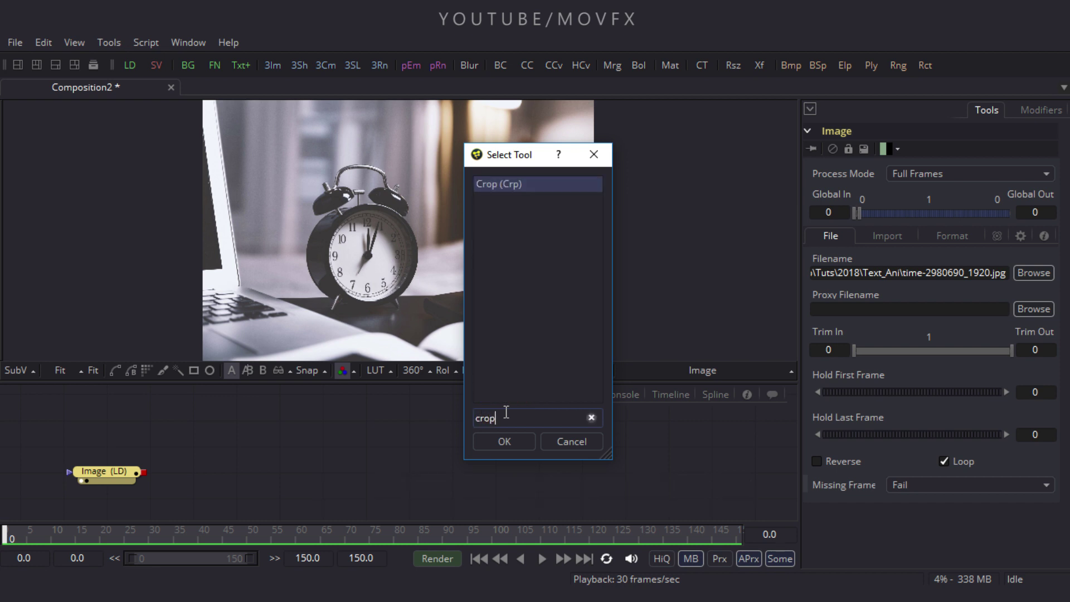
pyautogui.click(511, 445)
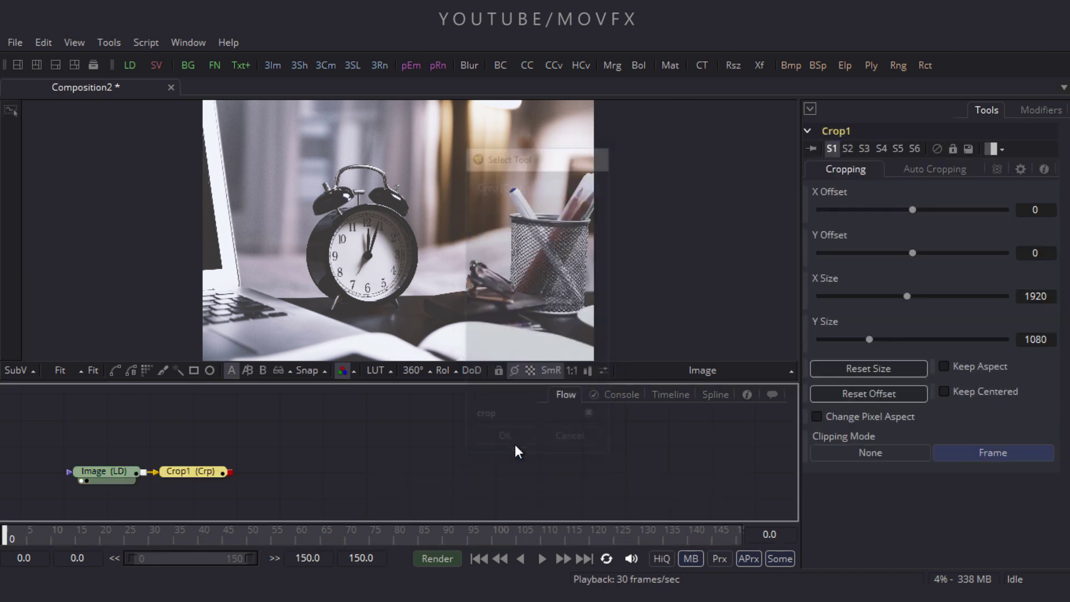
pyautogui.moveTo(195, 473); pyautogui.dragTo(255, 236)
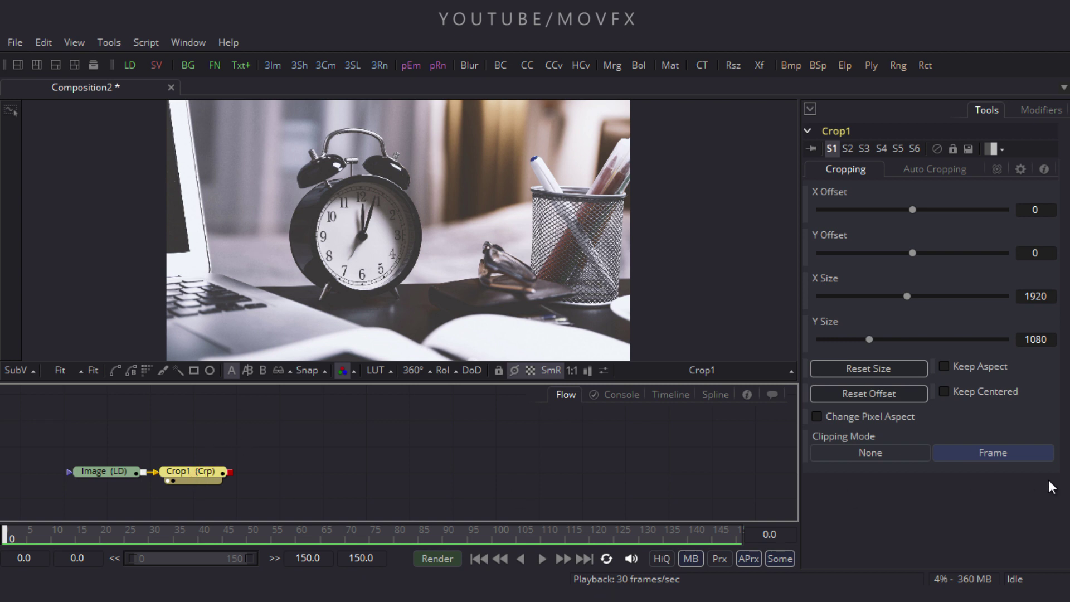
pyautogui.click(945, 393)
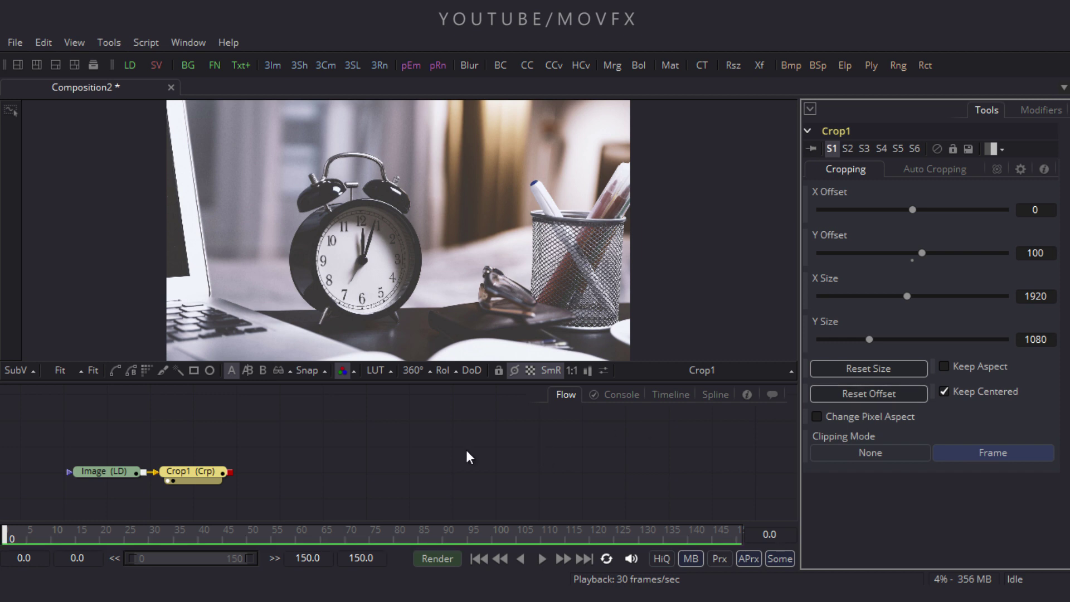
# Step: Add a separate Background node, rename it Black and place it directly above the Image node
pyautogui.click(343, 448)
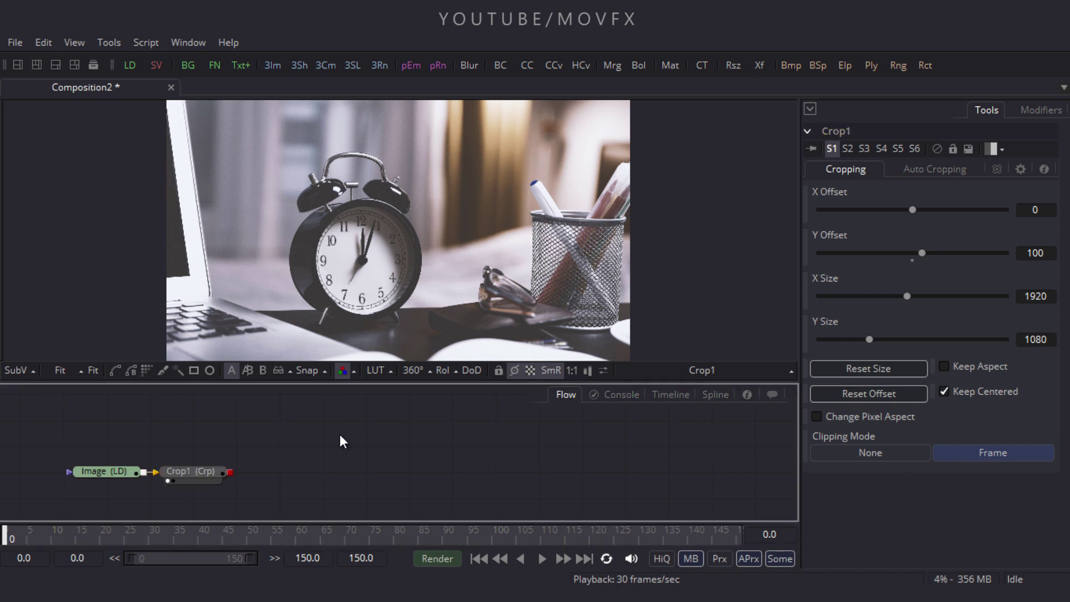
pyautogui.click(189, 66)
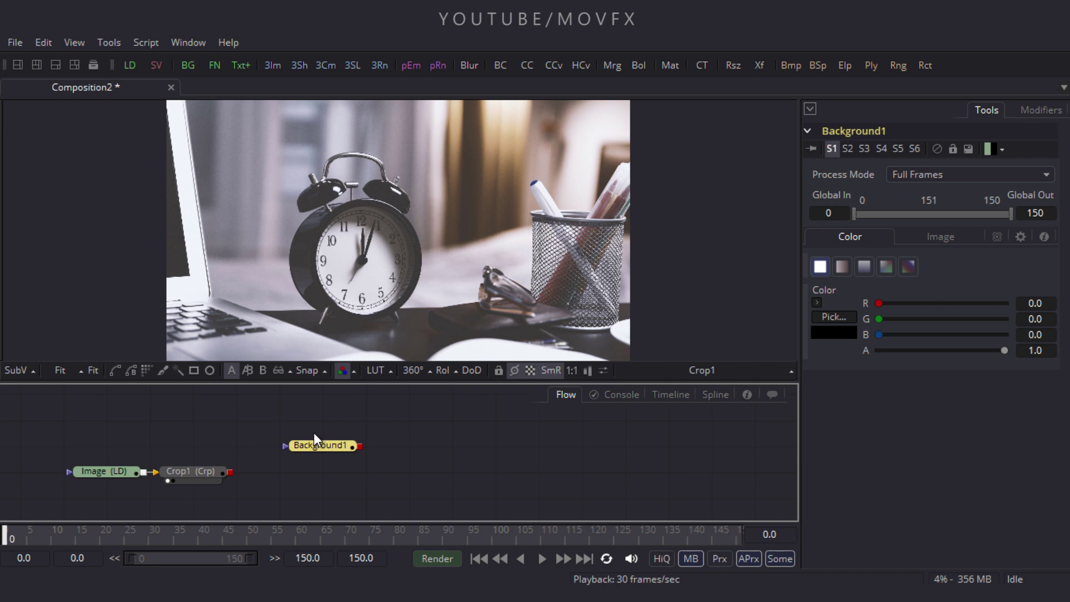
pyautogui.click(344, 490)
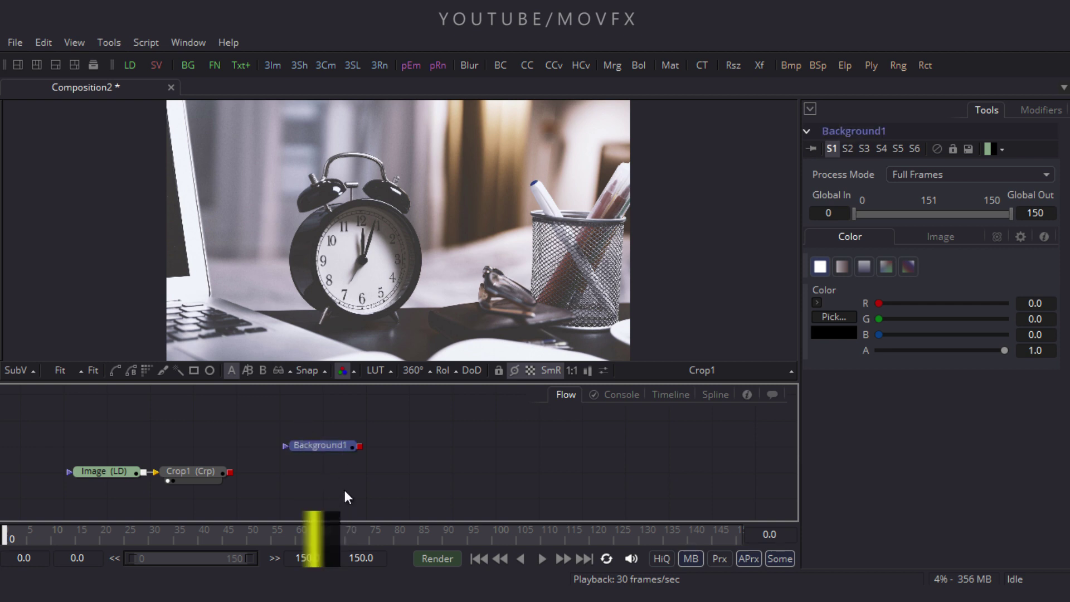
pyautogui.press('F2')
pyautogui.write('Black')
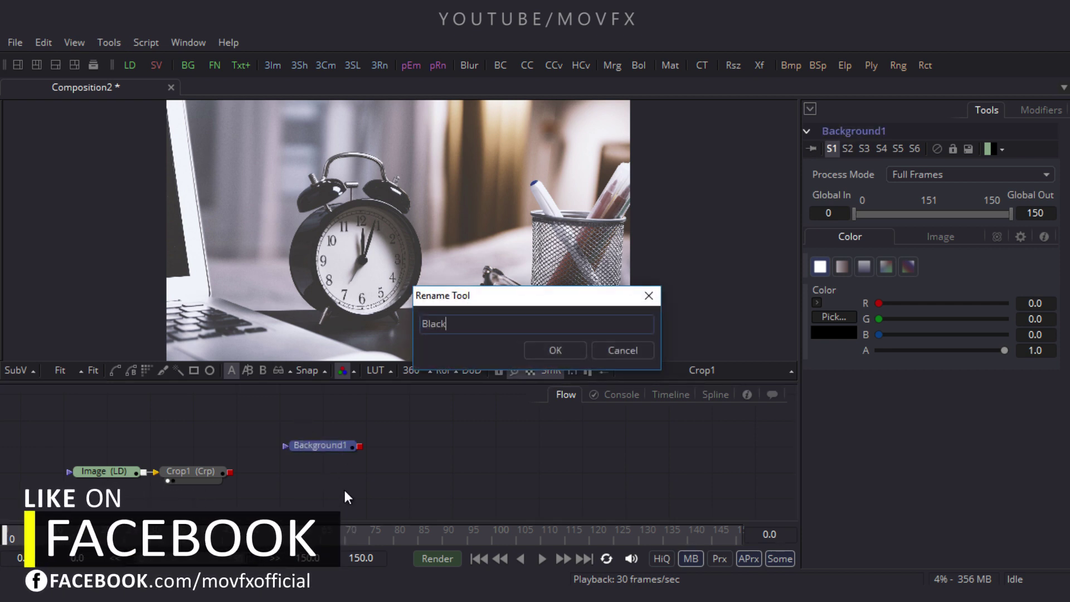
pyautogui.press('Return')
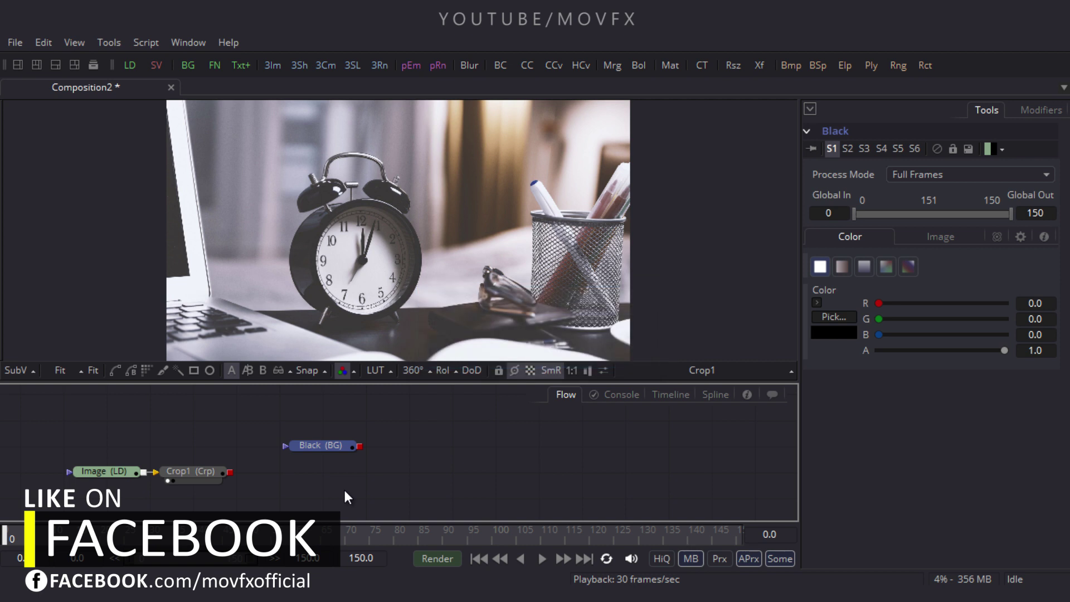
pyautogui.moveTo(325, 449); pyautogui.dragTo(123, 436)
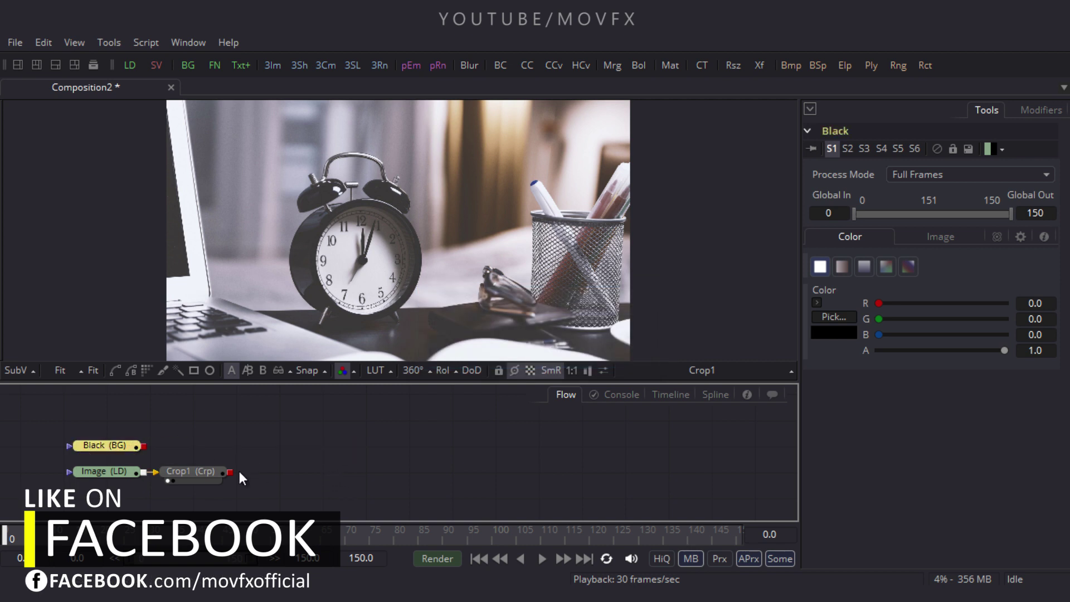
# Step: Add an unconnected Merge node and place it above and beyond the Black and Crop1 nodes in the flow
pyautogui.click(210, 456)
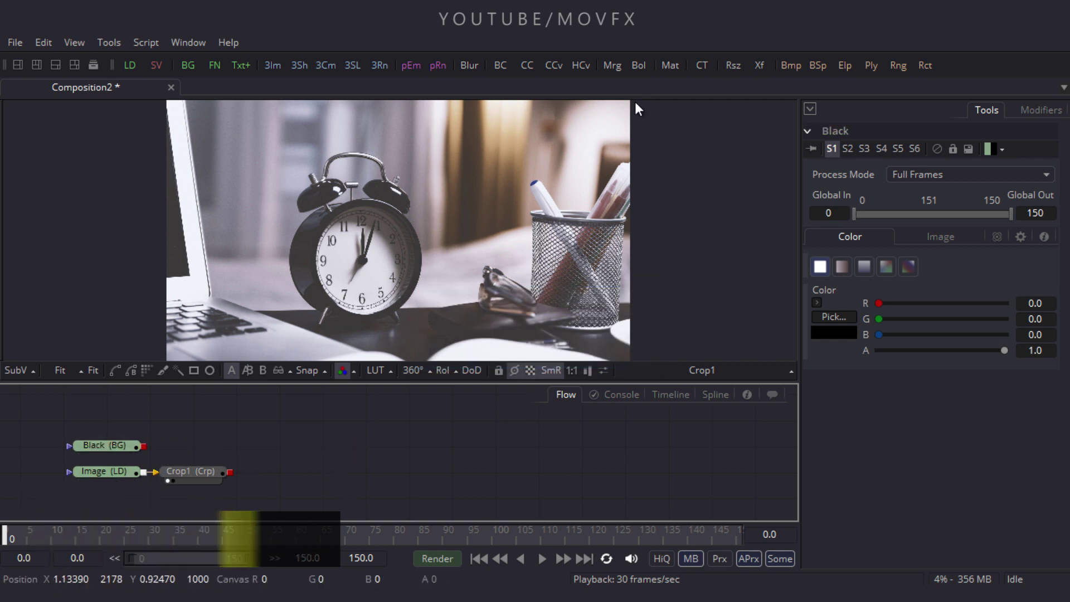
pyautogui.click(612, 66)
pyautogui.moveTo(321, 449); pyautogui.dragTo(236, 425)
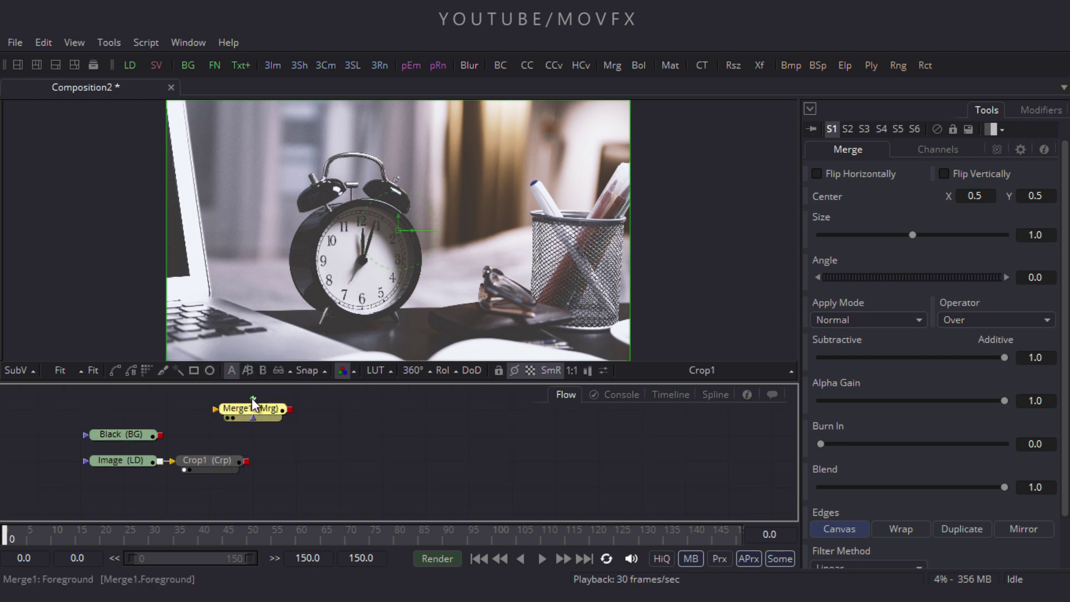
# Step: Connect Black as Merge1's foreground and Crop1 as its background, view Merge1's output, and align it in line with Black
pyautogui.moveTo(253, 397); pyautogui.dragTo(119, 438)
pyautogui.moveTo(253, 398); pyautogui.dragTo(203, 459)
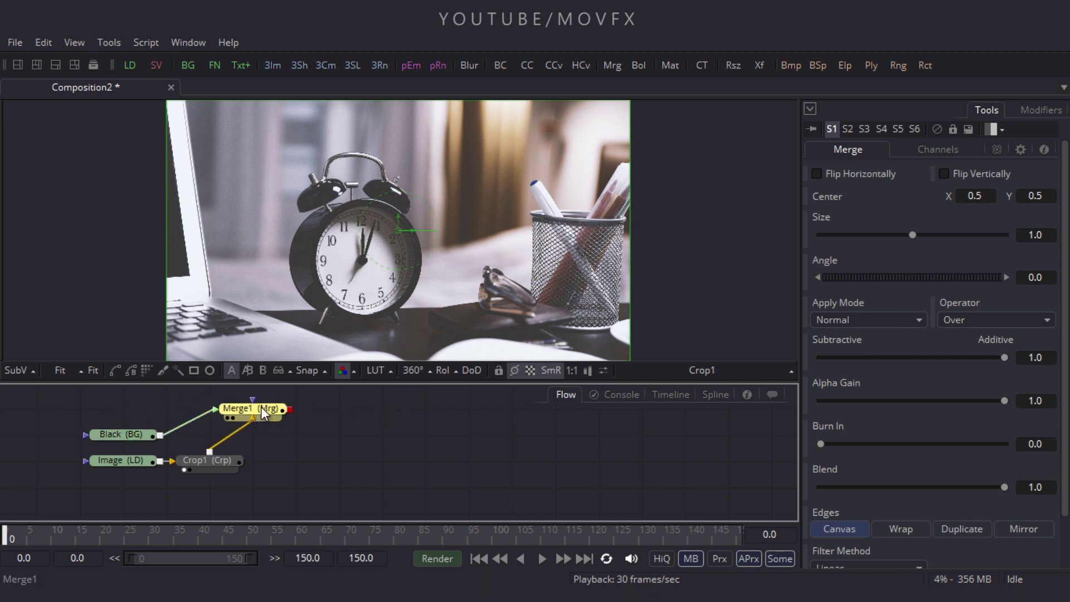
pyautogui.press('1')
pyautogui.moveTo(262, 412); pyautogui.dragTo(263, 438)
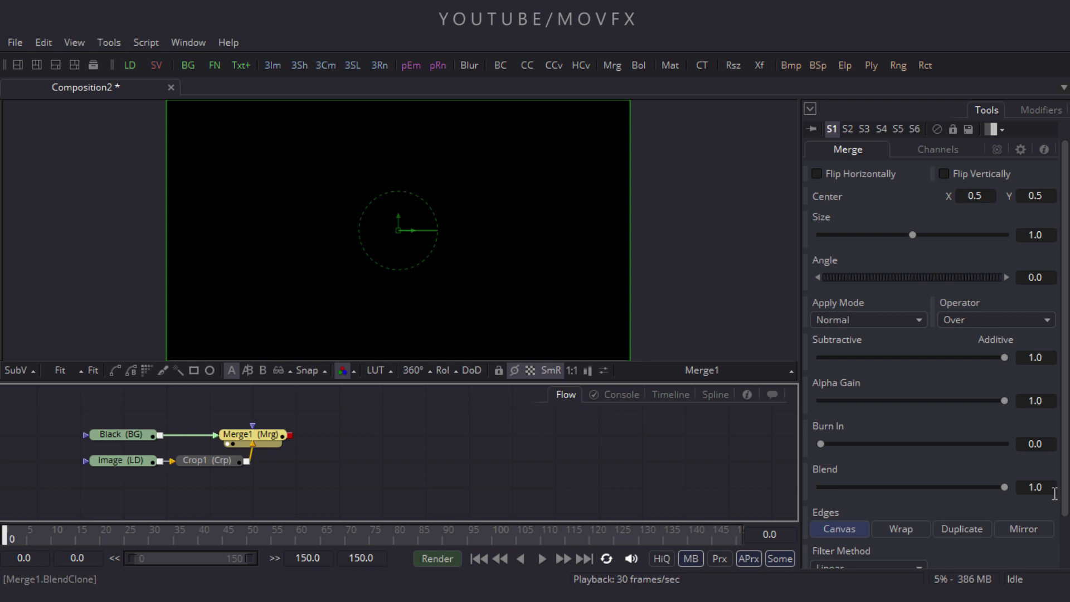
# Step: Set the Blend of Merge1 to 0.75 so the black overlay only partly covers the clock photo
pyautogui.doubleClick(1035, 487)
pyautogui.write('.75')
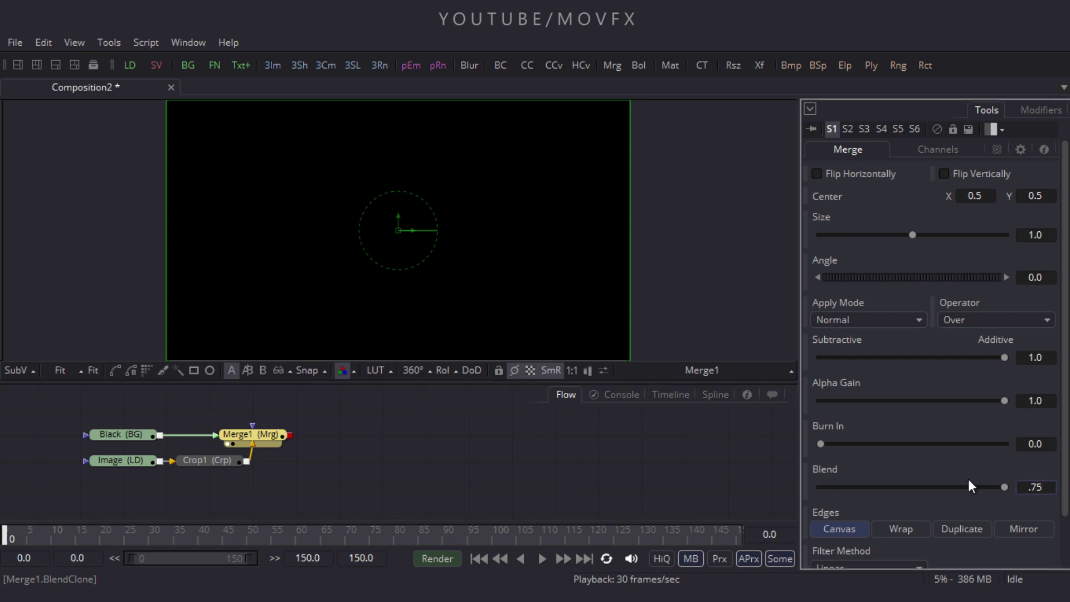
pyautogui.press('Return')
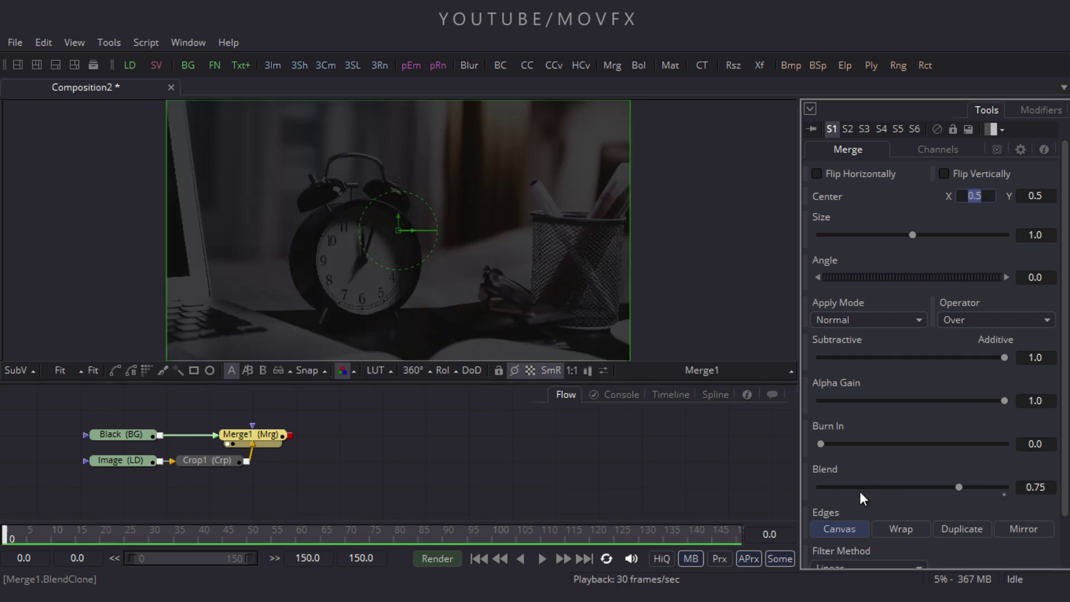
# Step: Add an unconnected Text+ node in line with Merge1, enter ANIMATION as its text, and view its output
pyautogui.click(390, 449)
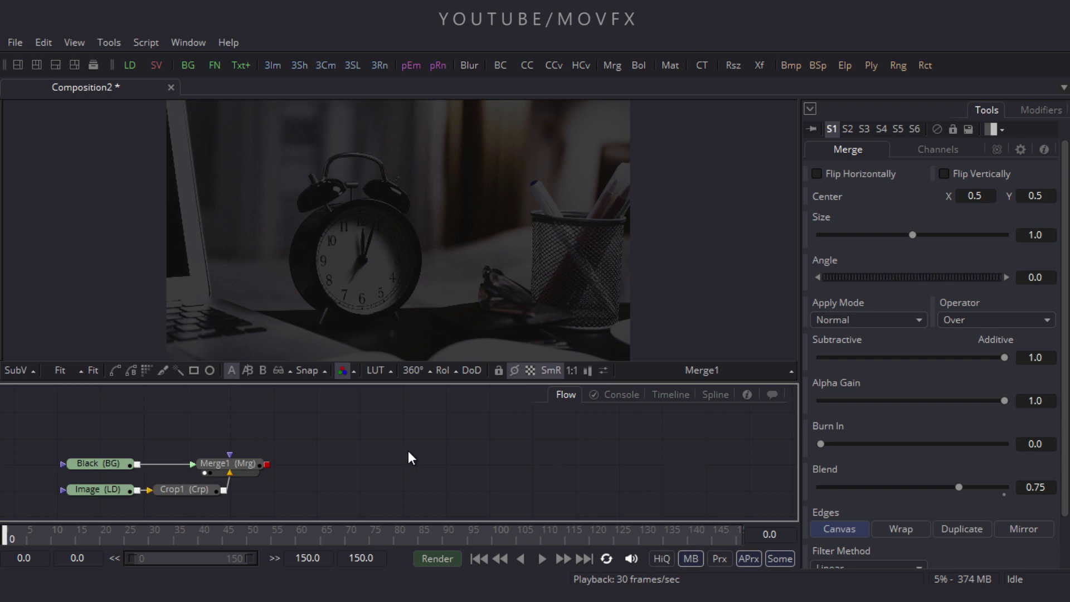
pyautogui.click(240, 66)
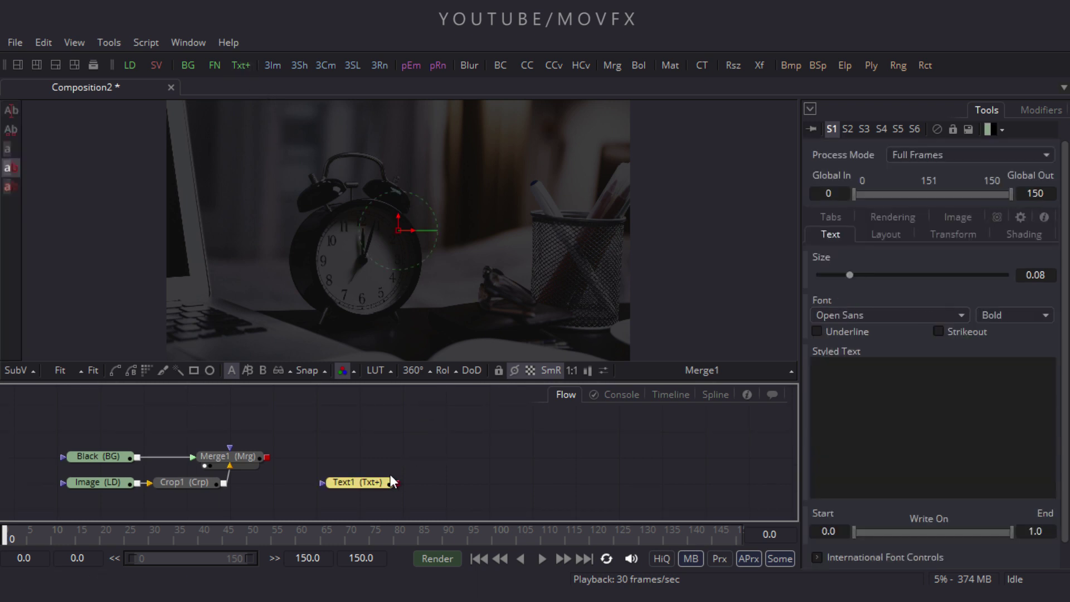
pyautogui.moveTo(365, 486); pyautogui.dragTo(370, 458)
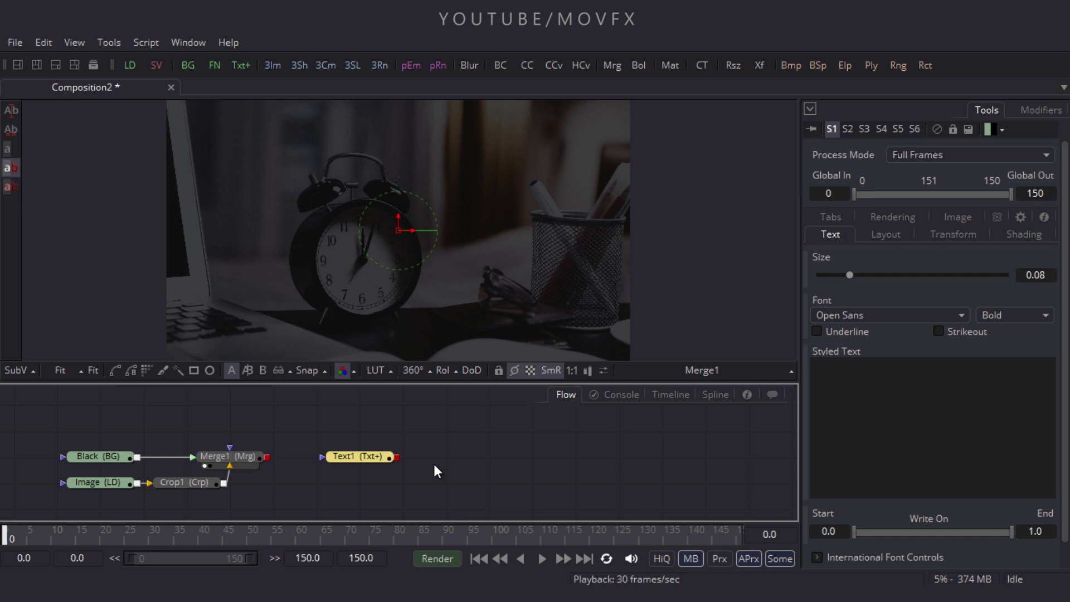
pyautogui.click(908, 391)
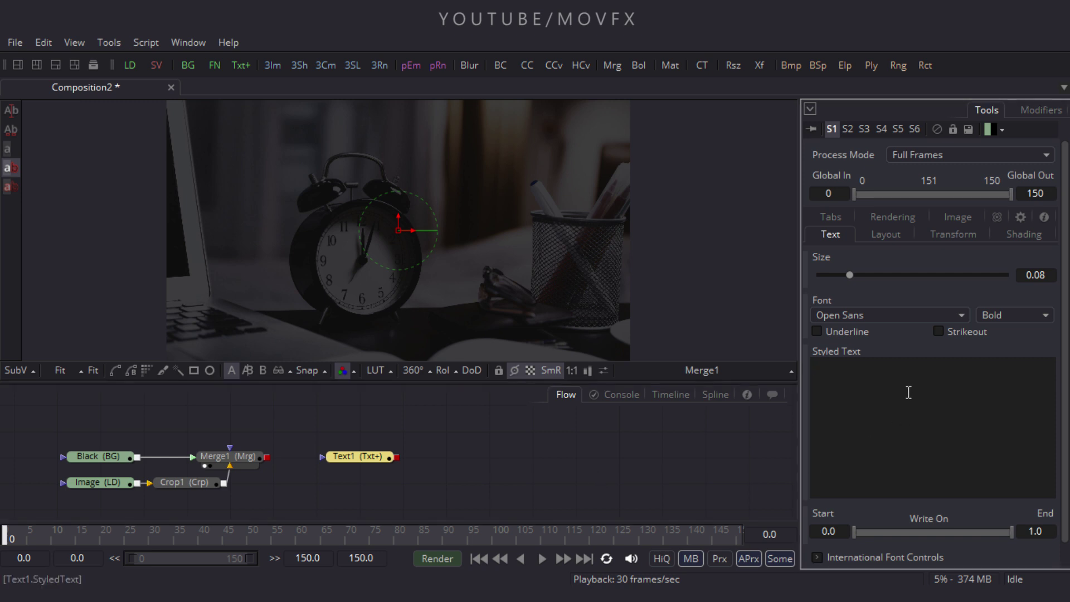
pyautogui.write('ANIMATION')
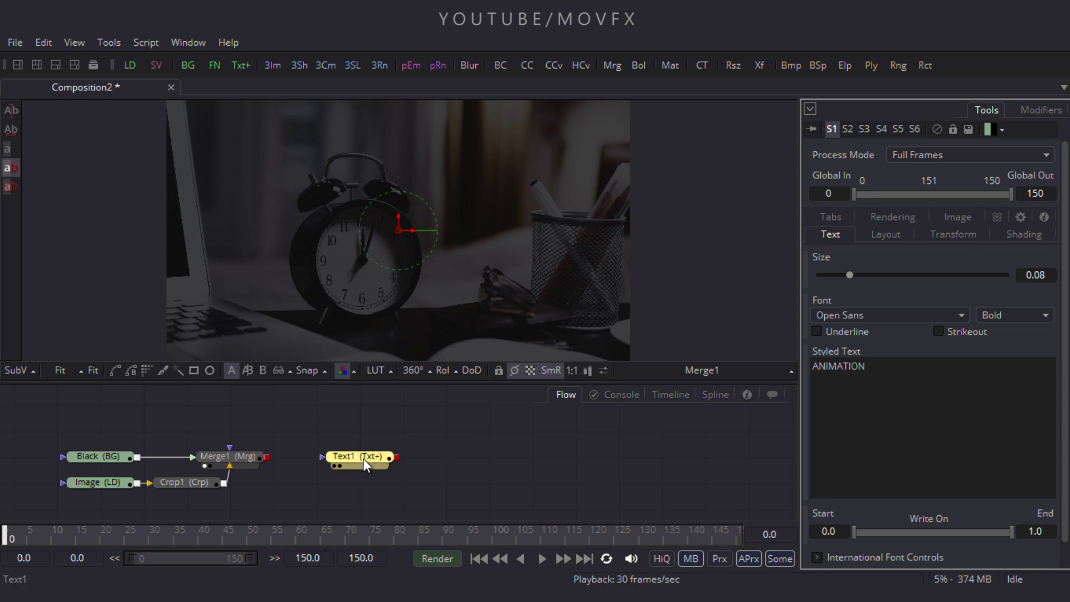
pyautogui.write('1')
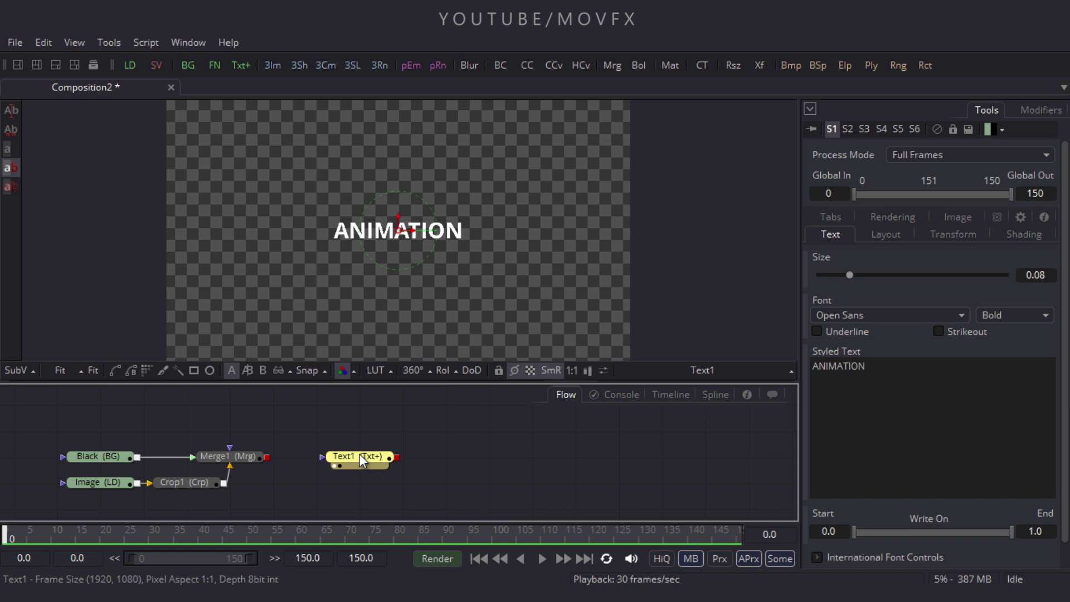
# Step: Set the ANIMATION text to size 0.173 in the Century Gothic font with the Regular style
pyautogui.moveTo(849, 275); pyautogui.dragTo(892, 275)
pyautogui.click(1036, 275)
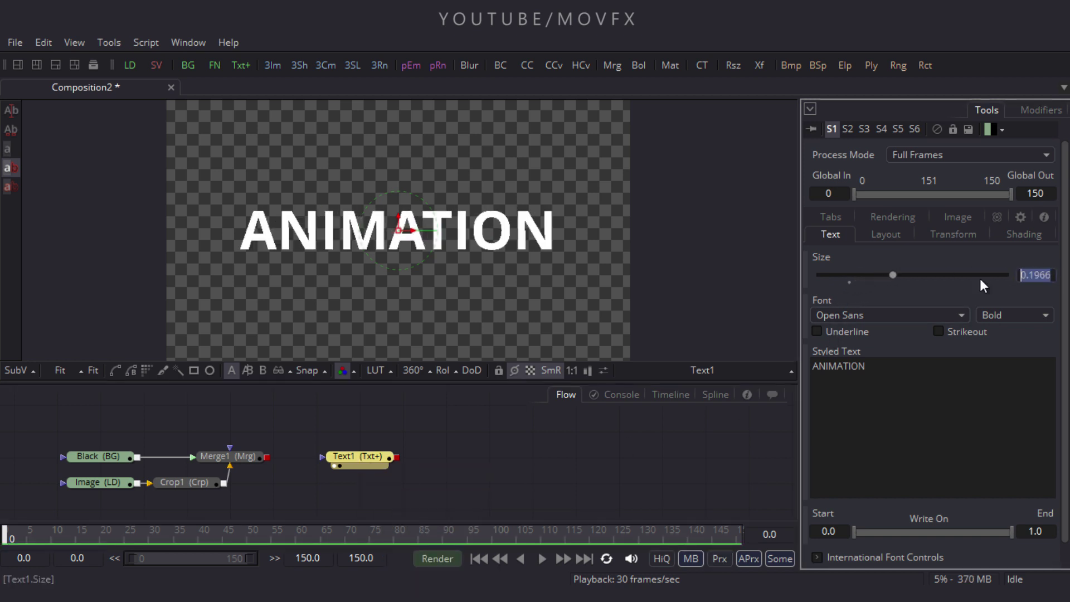
pyautogui.write('0.173')
pyautogui.press('Return')
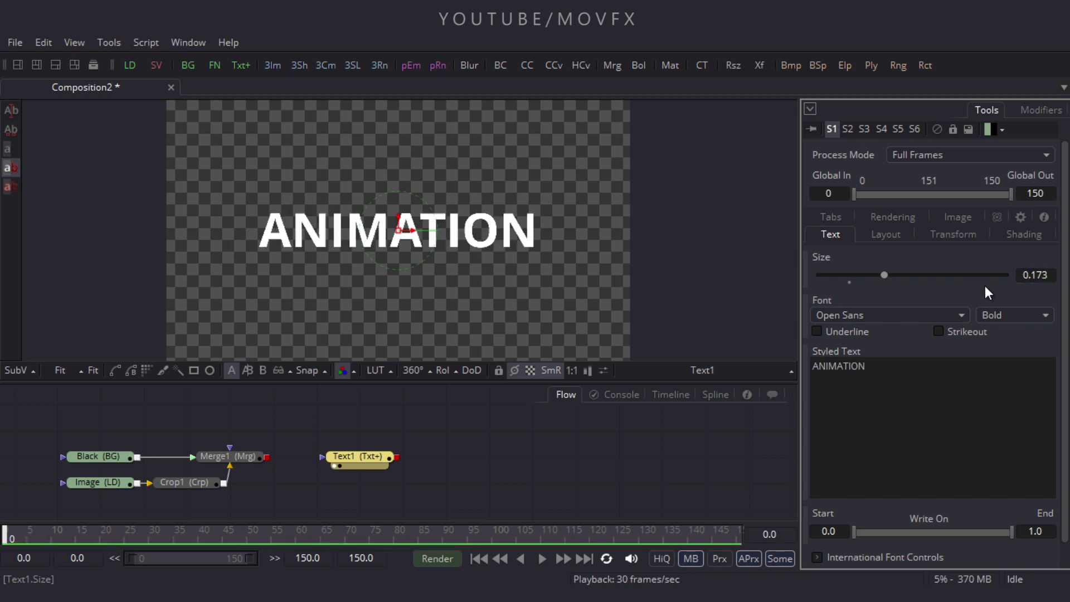
pyautogui.click(886, 318)
pyautogui.click(871, 189)
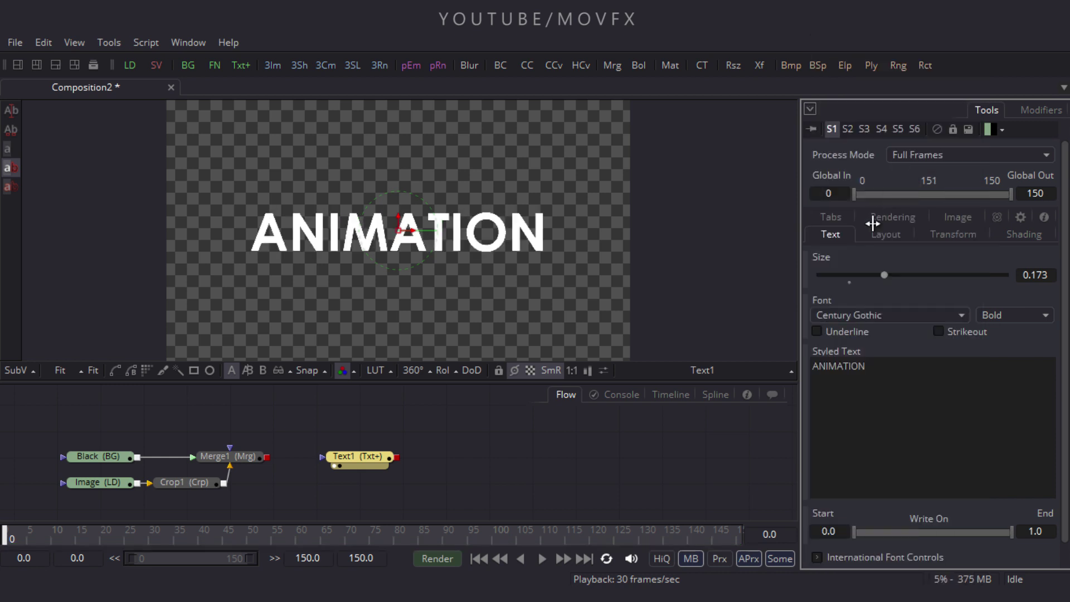
pyautogui.click(1014, 315)
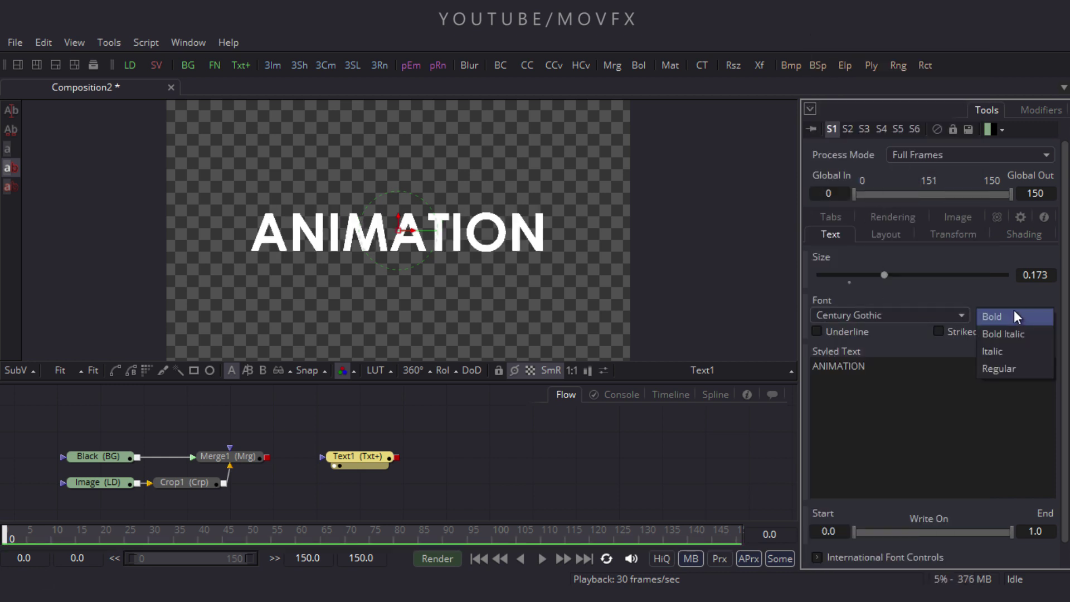
pyautogui.click(1007, 369)
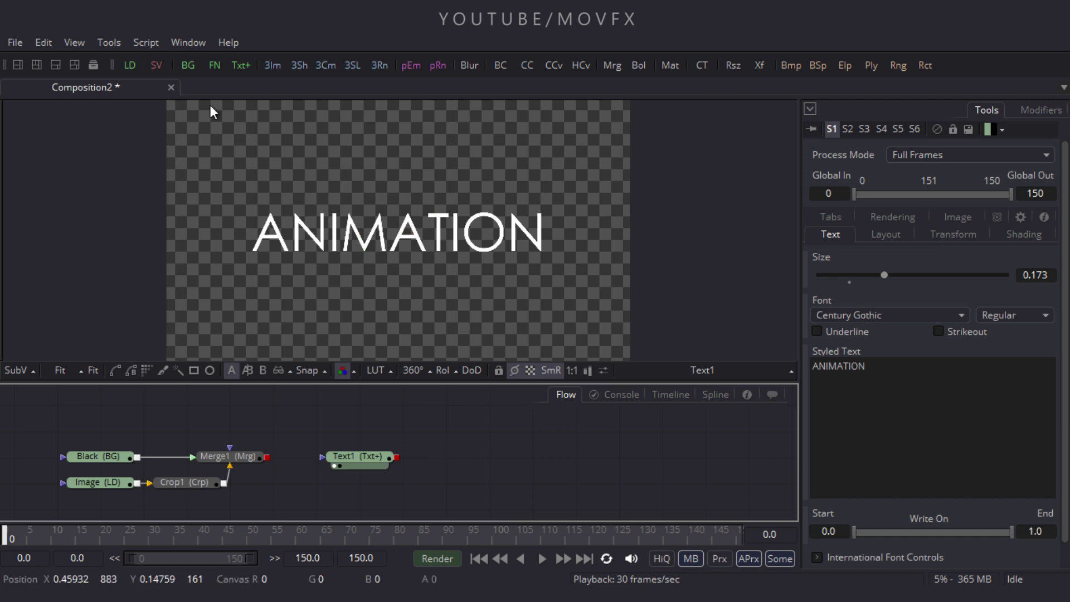
# Step: Add an unconnected Background node near Text1 and rename it Matte
pyautogui.click(188, 65)
pyautogui.press('F2')
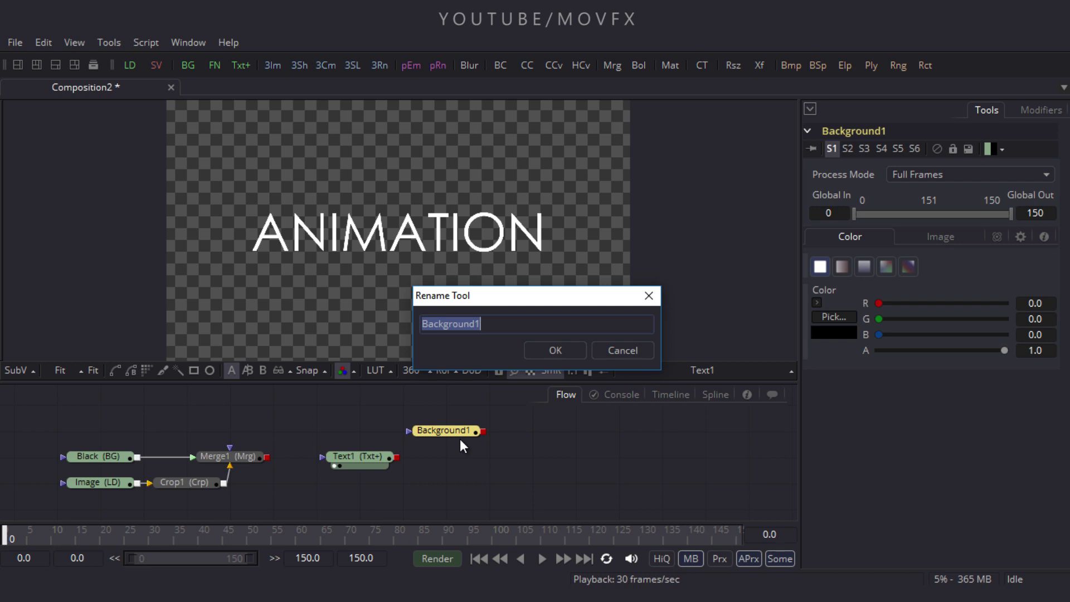
pyautogui.write('Matte')
pyautogui.press('Return')
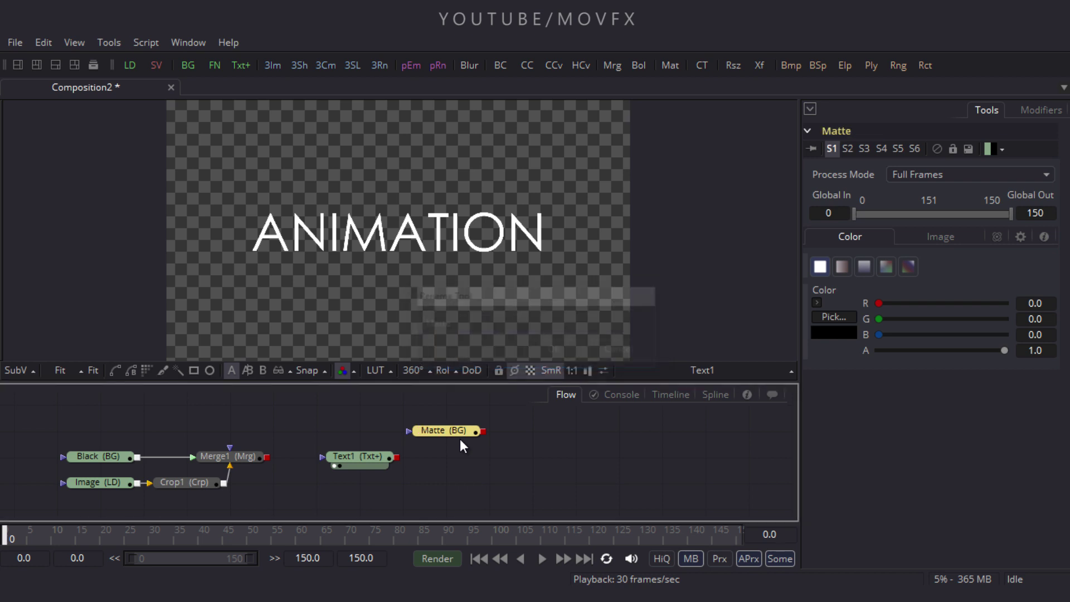
# Step: Set the Matte background colour to white (#ffffff) and place the node directly above Text1
pyautogui.click(830, 317)
pyautogui.click(345, 385)
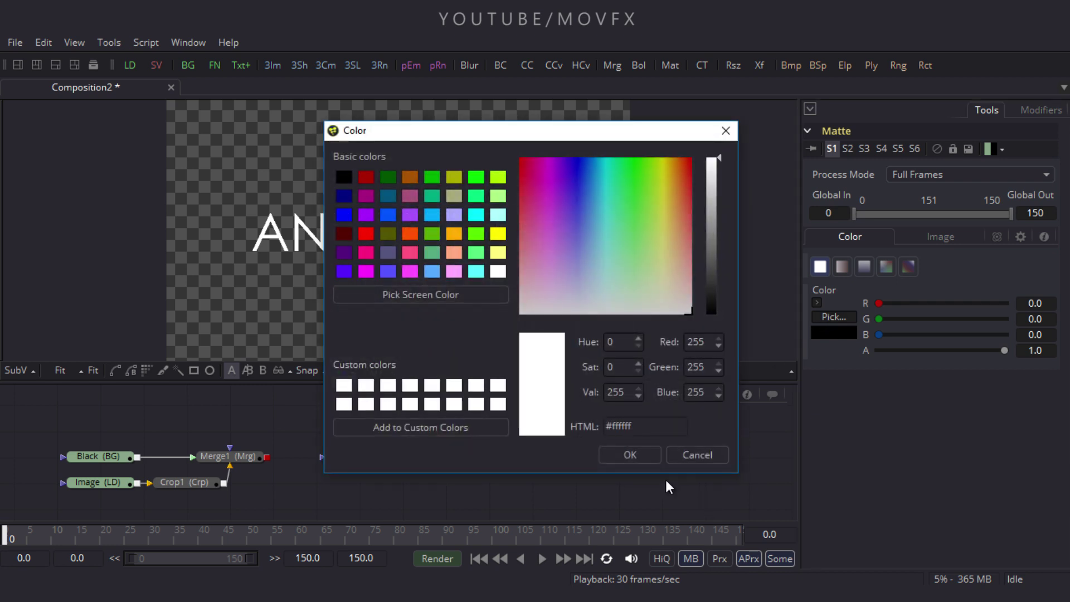
pyautogui.click(630, 455)
pyautogui.moveTo(469, 433); pyautogui.dragTo(378, 433)
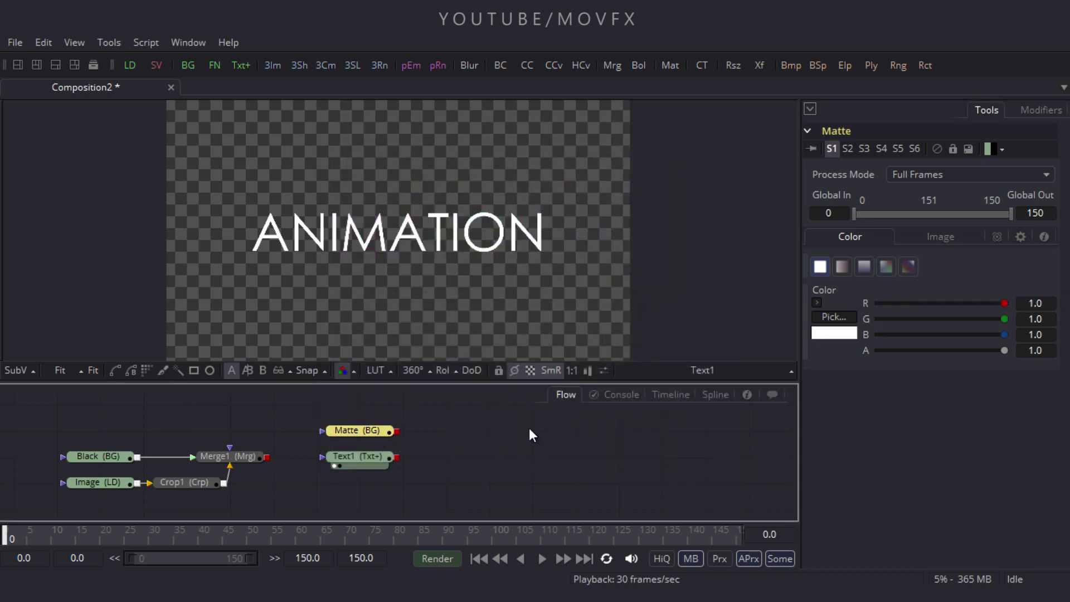
# Step: Add a rectangle mask to Matte, placing it ahead of Matte in the flow with Matte and Text1 shifted along
pyautogui.click(196, 370)
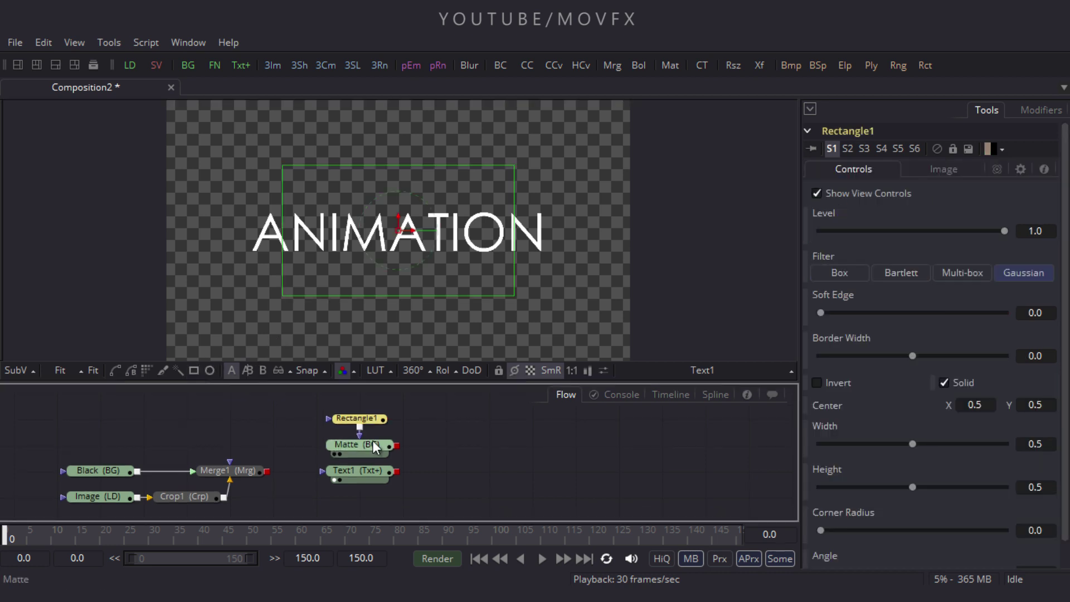
pyautogui.moveTo(351, 422); pyautogui.dragTo(390, 485)
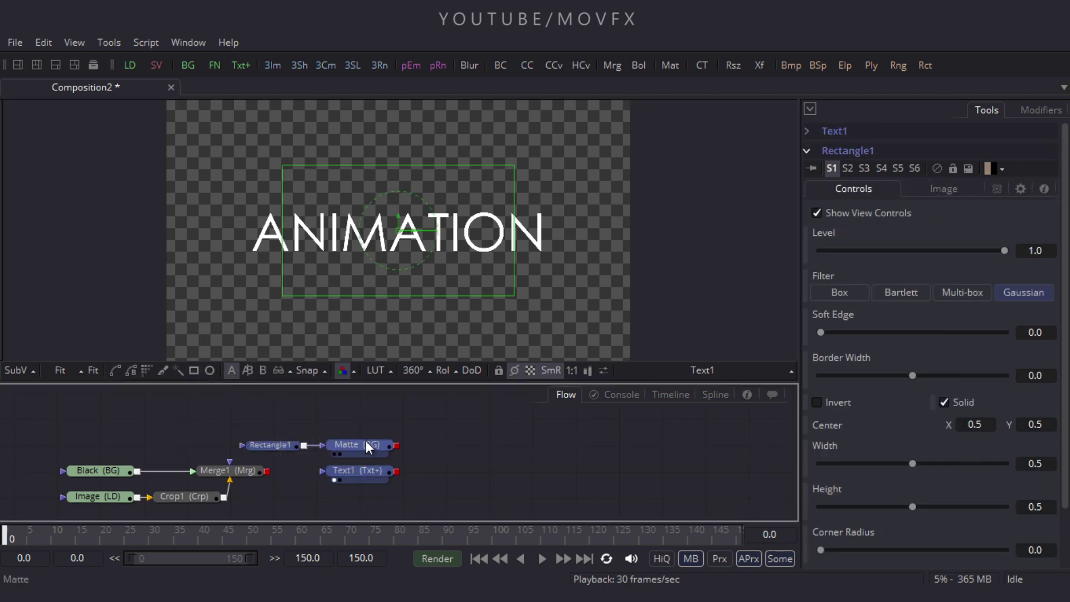
pyautogui.moveTo(362, 446); pyautogui.dragTo(406, 445)
pyautogui.click(412, 443)
pyautogui.click(312, 446)
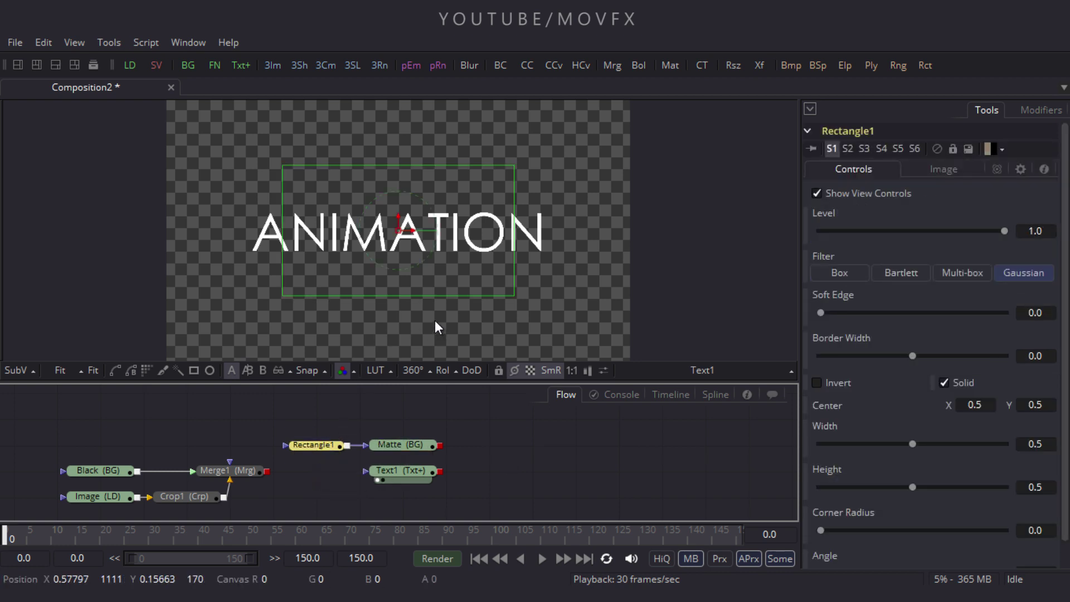
# Step: Fit the rectangle mask around the first half of ANIMATION, about 0.34 wide and 0.23 high, centred near X 0.35, Y 0.5
pyautogui.scroll(2, 435, 322)
pyautogui.moveTo(384, 193); pyautogui.dragTo(249, 182)
pyautogui.scroll(2, 404, 170)
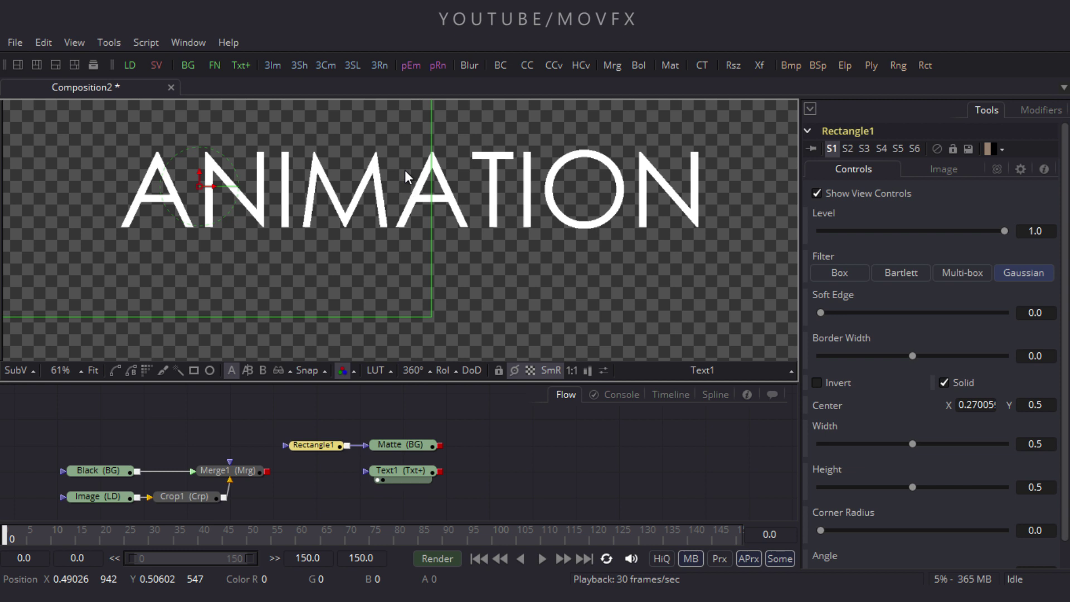
pyautogui.moveTo(528, 273); pyautogui.dragTo(528, 262)
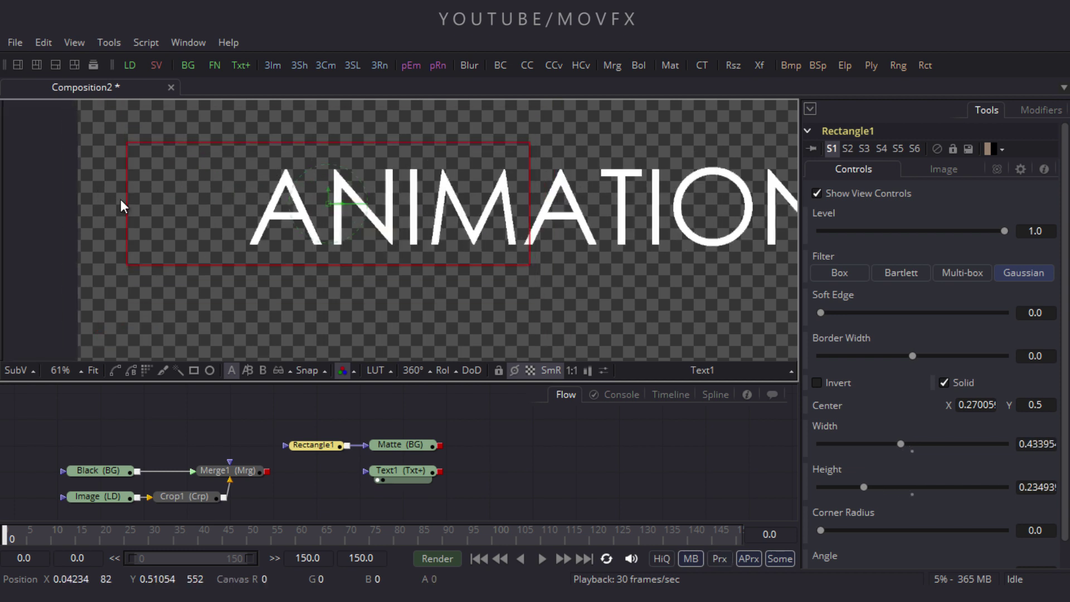
pyautogui.moveTo(120, 199); pyautogui.dragTo(167, 215)
pyautogui.moveTo(341, 207); pyautogui.dragTo(413, 209)
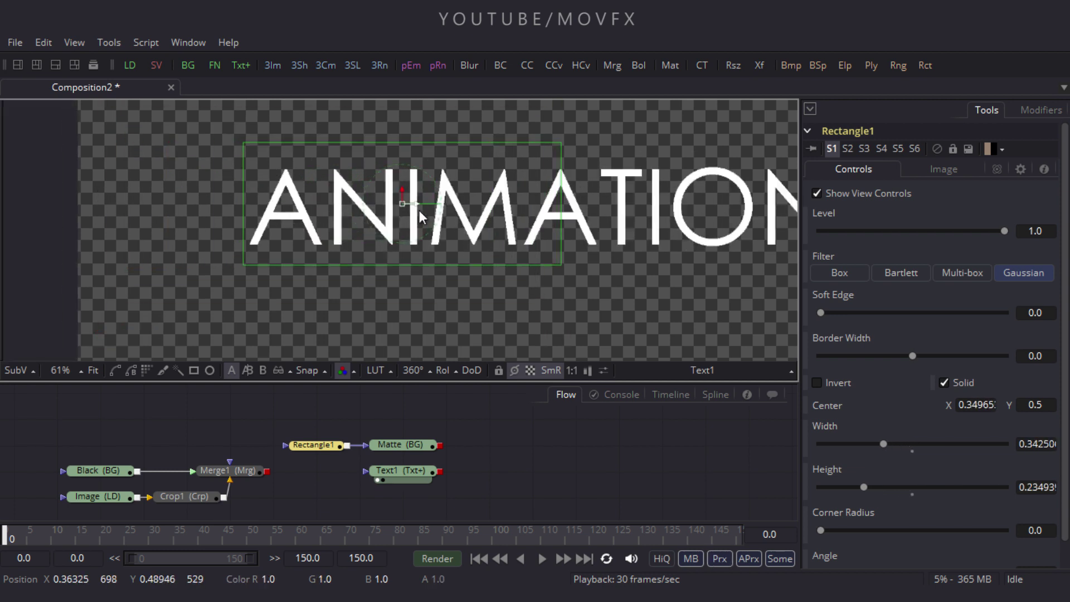
pyautogui.scroll(3, 419, 210)
pyautogui.moveTo(304, 215); pyautogui.dragTo(307, 216)
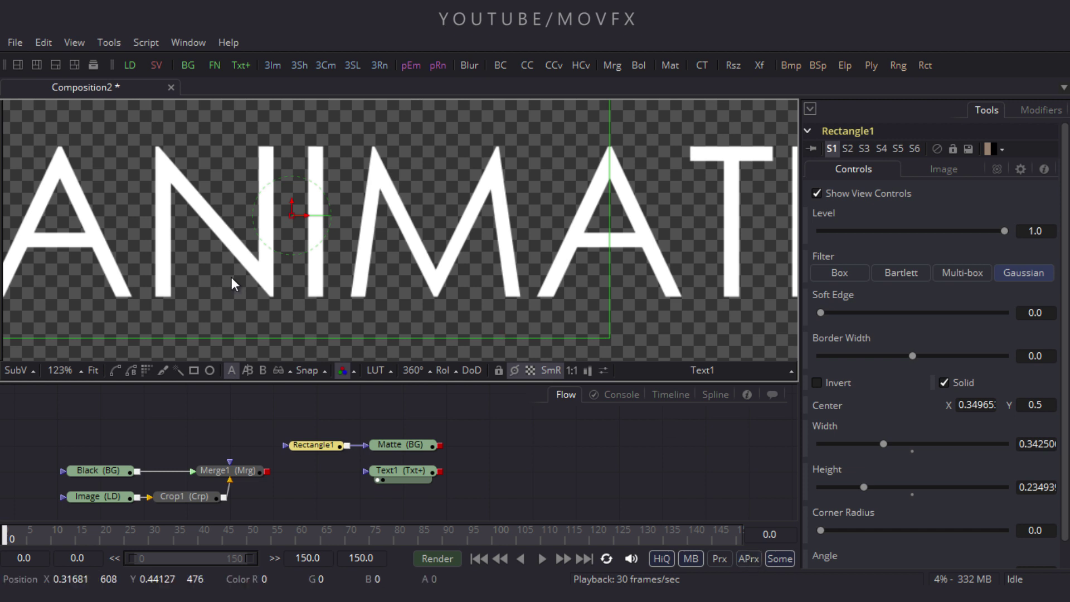
pyautogui.scroll(-4, 232, 276)
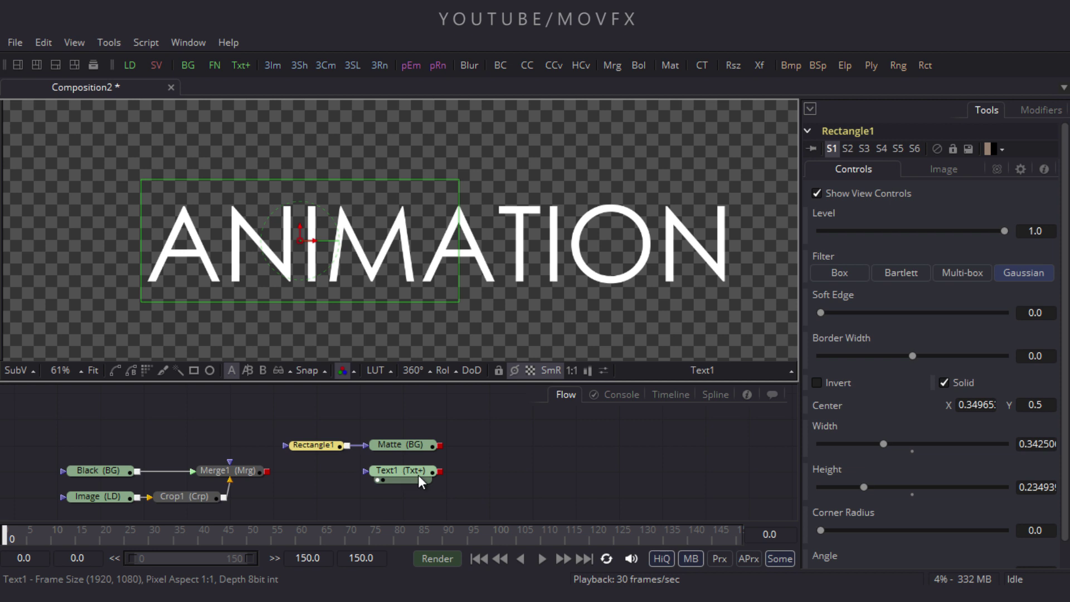
# Step: Add an unconnected Merge node beyond Text1 and place it in line with Matte
pyautogui.click(493, 473)
pyautogui.click(612, 65)
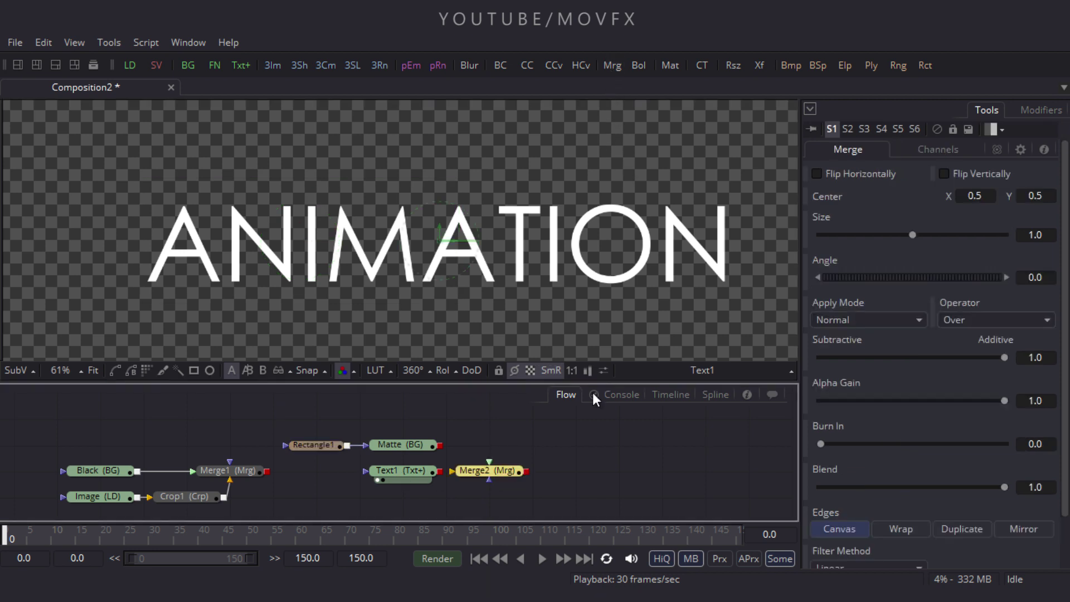
pyautogui.moveTo(494, 473); pyautogui.dragTo(511, 443)
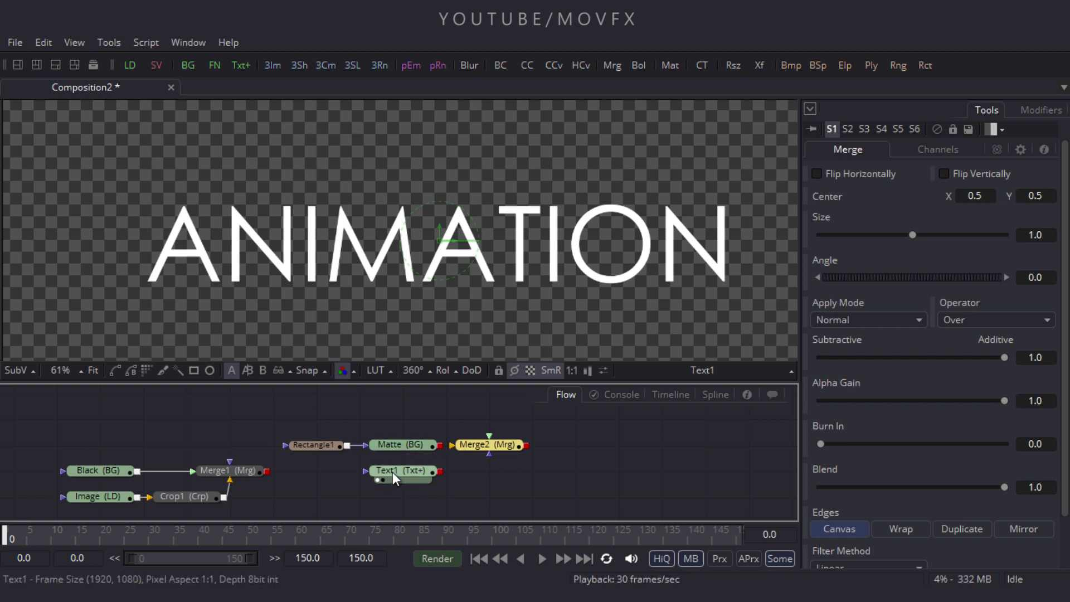
# Step: Connect Text1 as Merge2's foreground and Matte as its background, view the result, and set its operator to In
pyautogui.moveTo(489, 436); pyautogui.dragTo(406, 472)
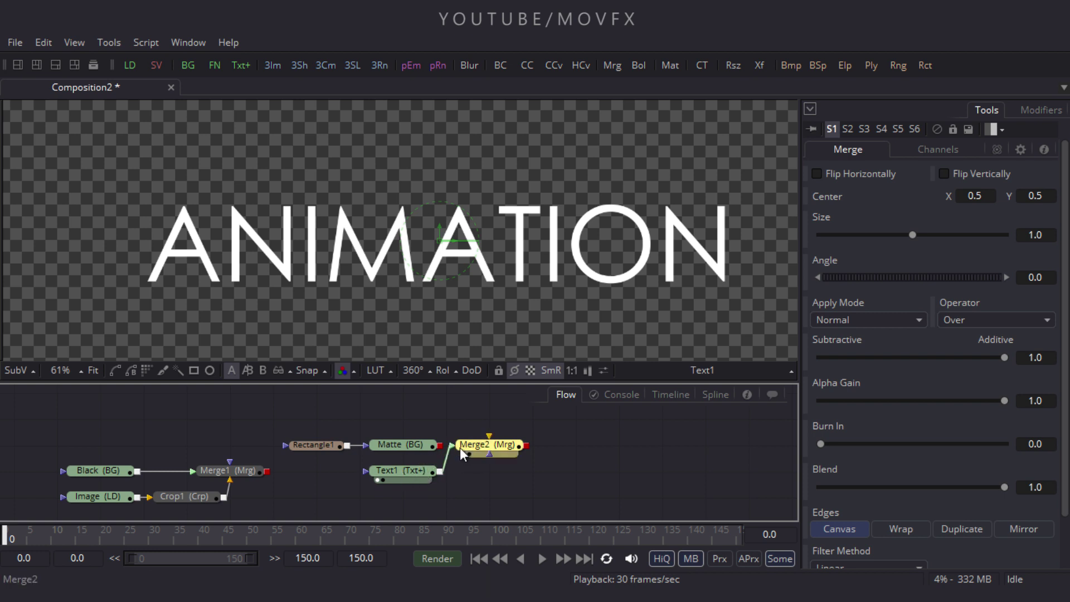
pyautogui.moveTo(490, 436); pyautogui.dragTo(410, 444)
pyautogui.moveTo(483, 445); pyautogui.dragTo(490, 233)
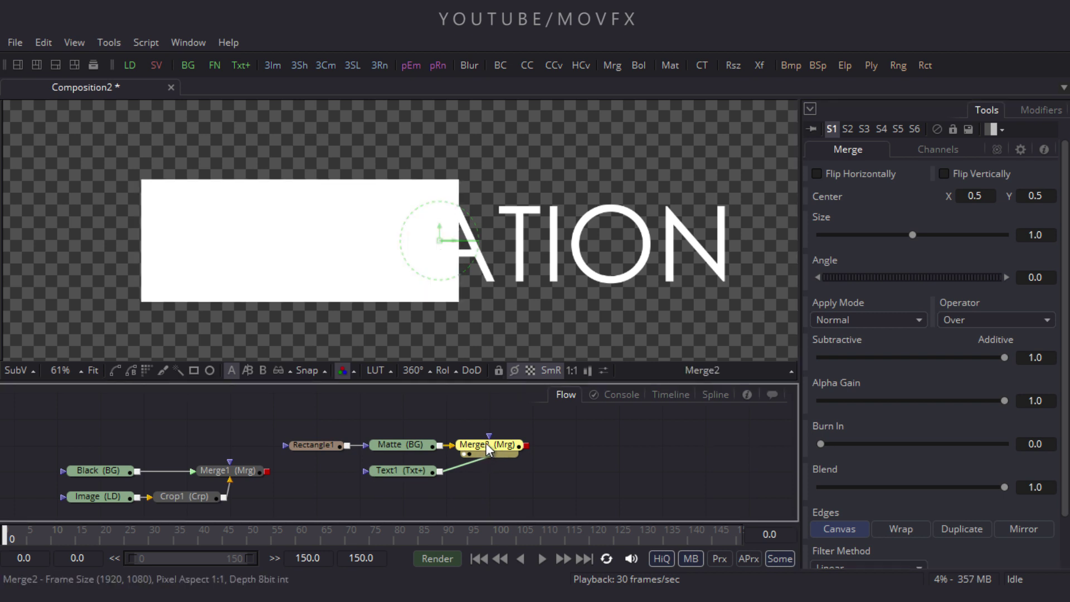
pyautogui.click(972, 319)
pyautogui.click(965, 333)
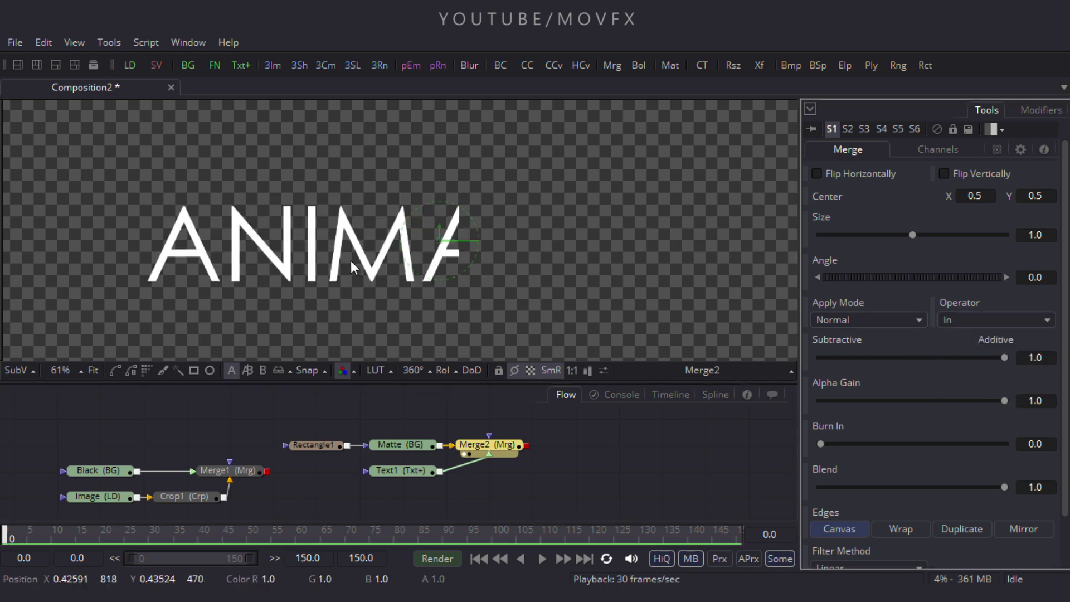
# Step: Duplicate the Rectangle1, Matte, Text1 and Merge2 nodes together by copying and pasting them into free space in the flow
pyautogui.moveTo(331, 415); pyautogui.dragTo(513, 487)
pyautogui.hotkey('ctrl', 'c')
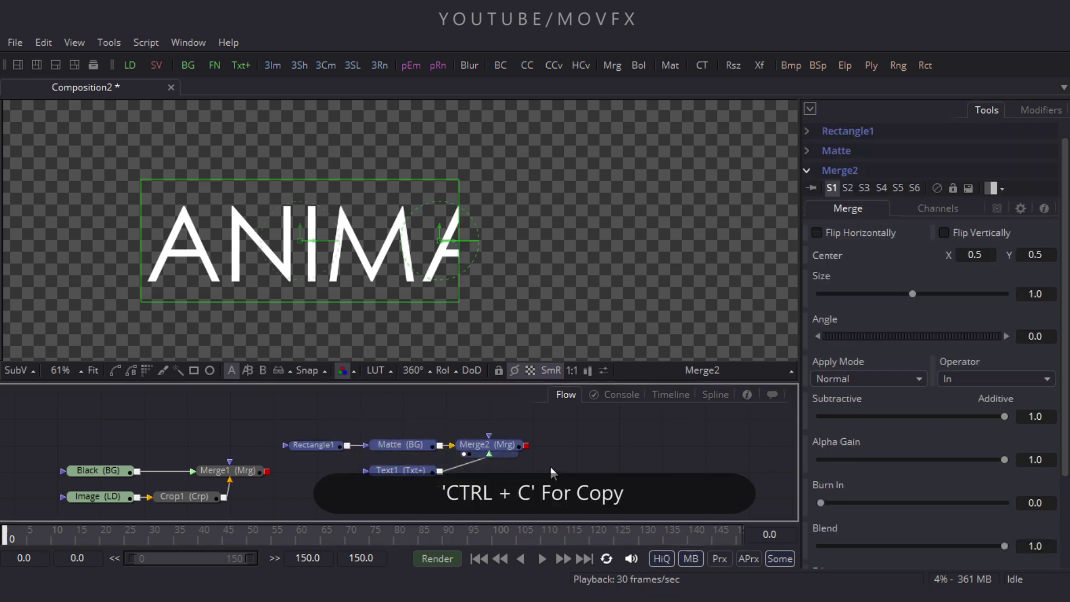
pyautogui.click(557, 438)
pyautogui.scroll(2, 557, 438)
pyautogui.hscroll(2, 382, 427)
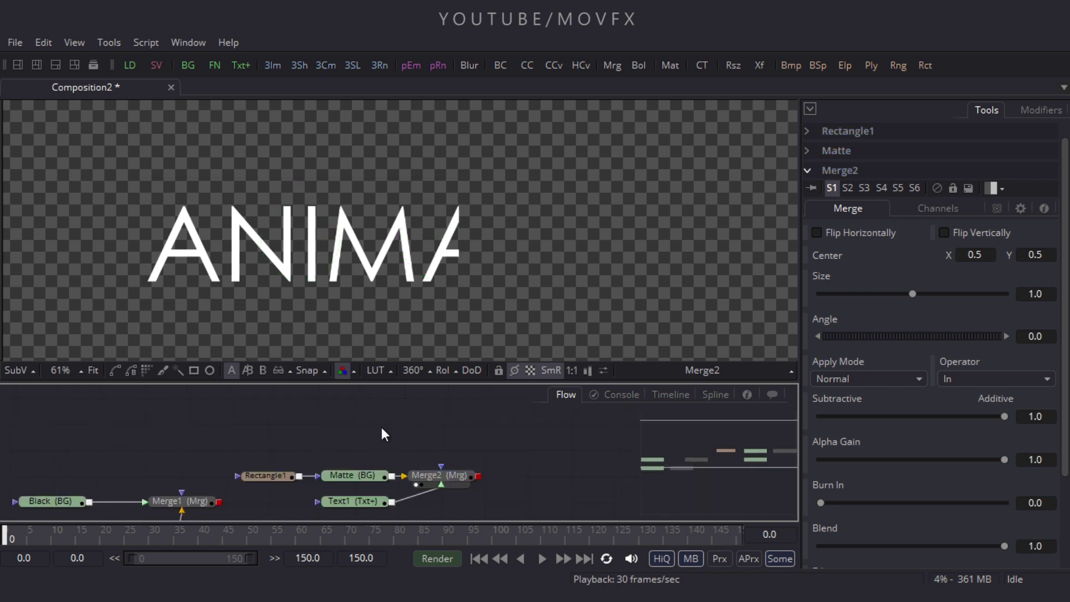
pyautogui.hotkey('ctrl', 'v')
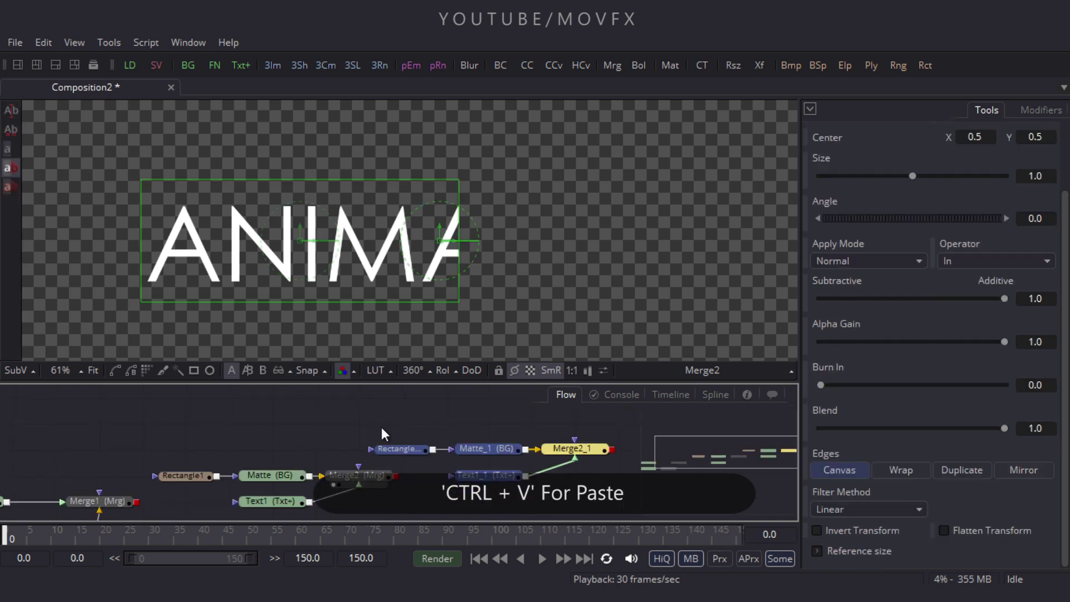
# Step: Place the pasted Rectangle1_1, Matte_1, Text1_1 and Merge2_1 nodes directly above their originals, aligned with them in the flow
pyautogui.moveTo(426, 403); pyautogui.dragTo(578, 490)
pyautogui.moveTo(560, 446); pyautogui.dragTo(342, 423)
pyautogui.click(426, 449)
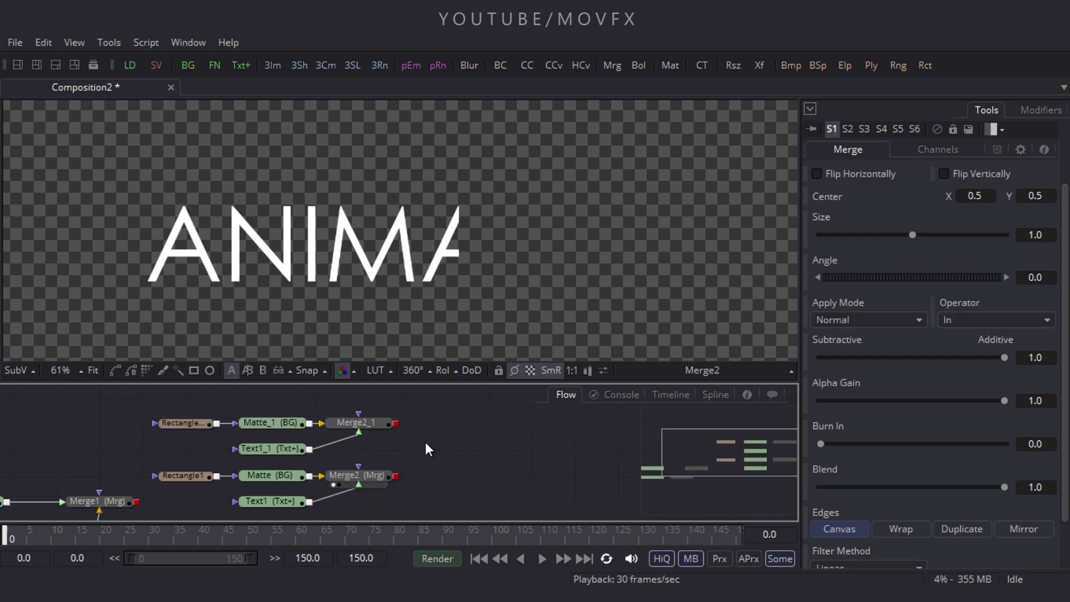
pyautogui.moveTo(200, 393); pyautogui.dragTo(458, 451)
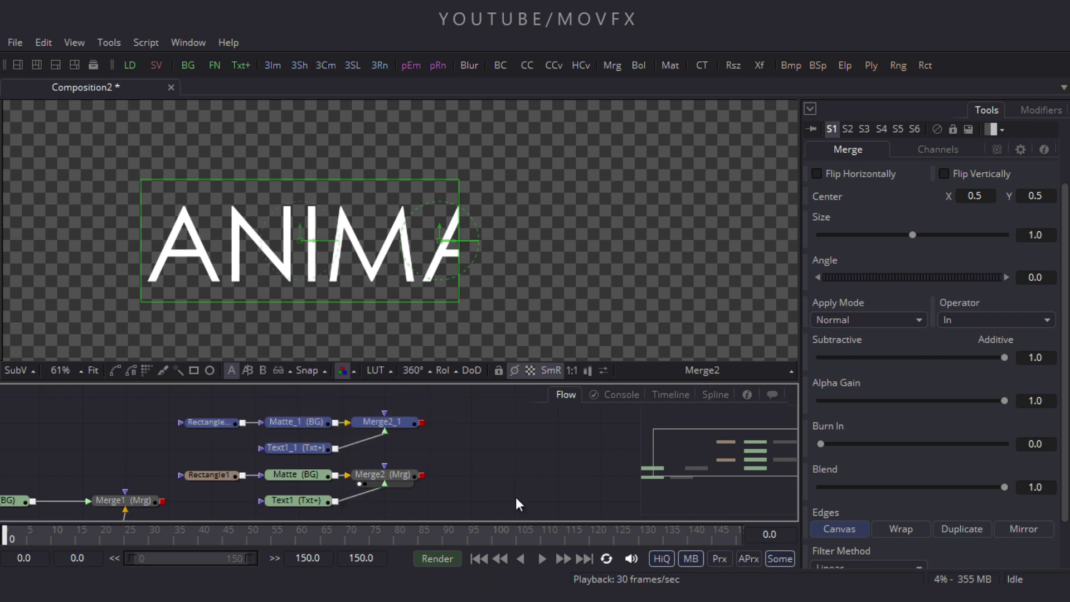
pyautogui.click(501, 475)
# Step: Shift the Rectangle1_1 mask horizontally to the second half of ANIMATION, centred at about X 0.69, and view Merge2_1
pyautogui.click(216, 424)
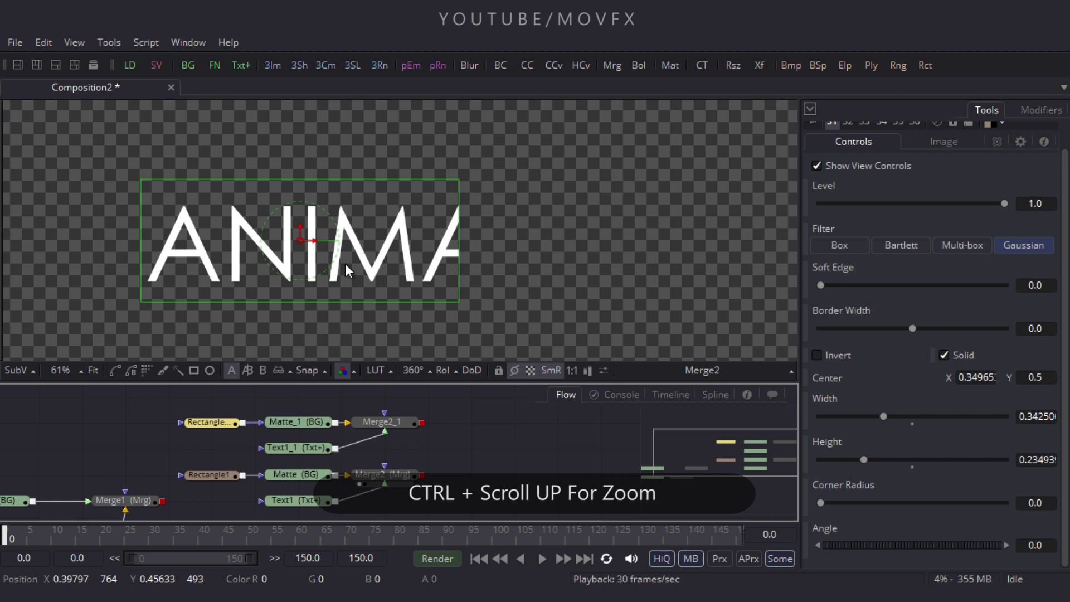
pyautogui.scroll(2, 347, 266)
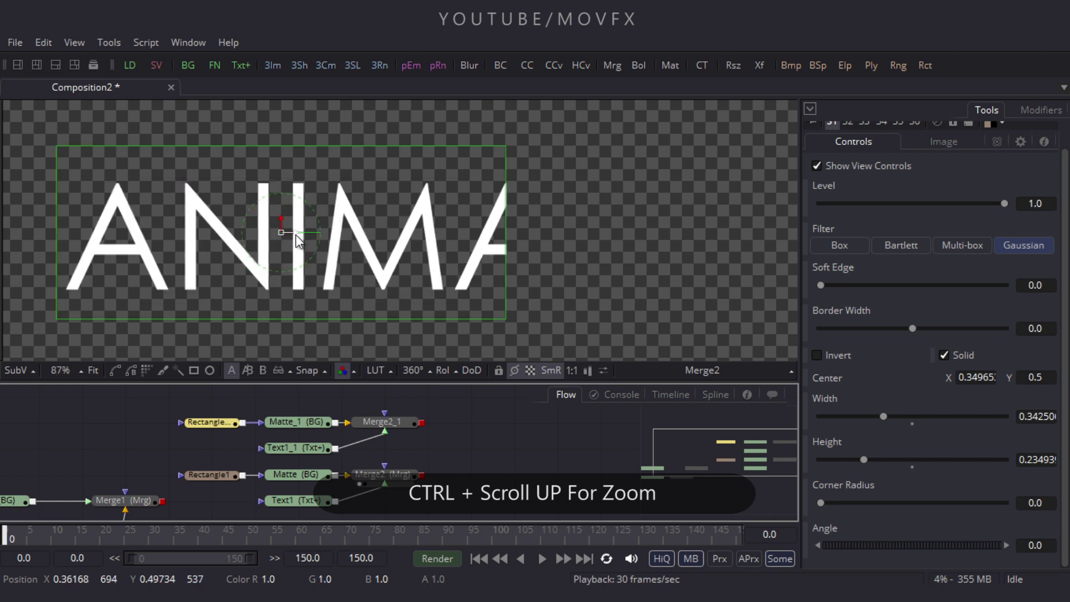
pyautogui.moveTo(294, 233); pyautogui.dragTo(743, 233)
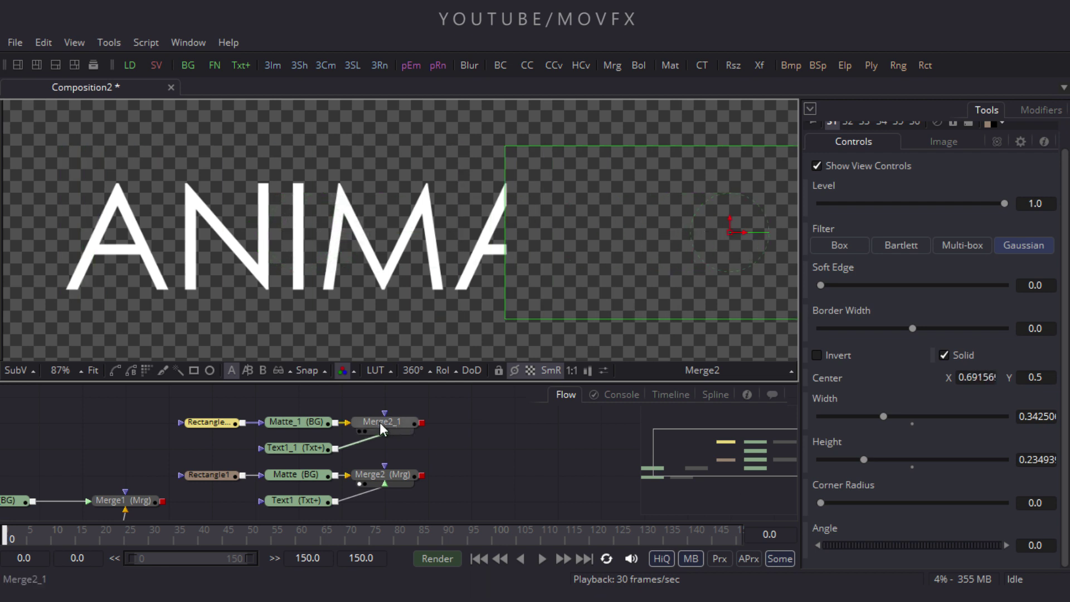
pyautogui.moveTo(380, 423); pyautogui.dragTo(384, 270)
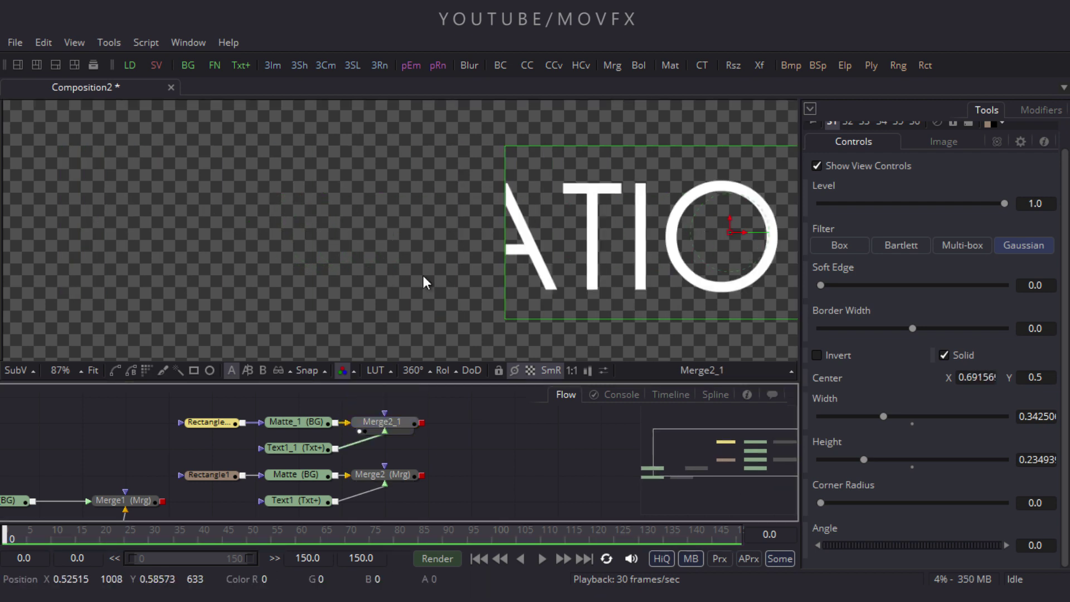
# Step: Add a Merge node with Merge2_1 as its foreground and Merge2 as its background, and view the combined word
pyautogui.moveTo(184, 406); pyautogui.dragTo(346, 440)
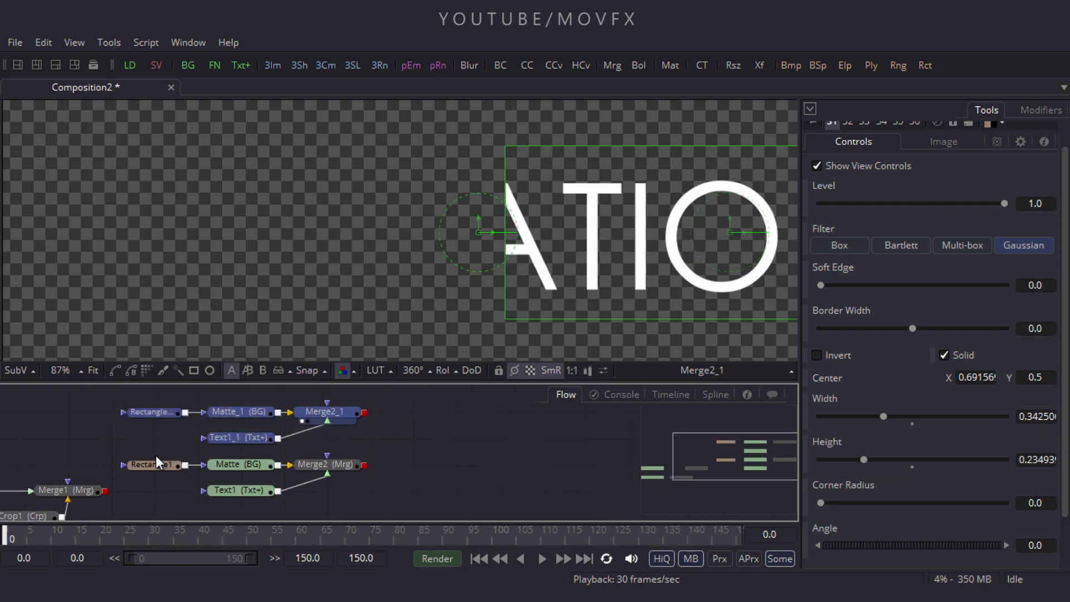
pyautogui.moveTo(155, 456); pyautogui.dragTo(363, 501)
pyautogui.click(411, 444)
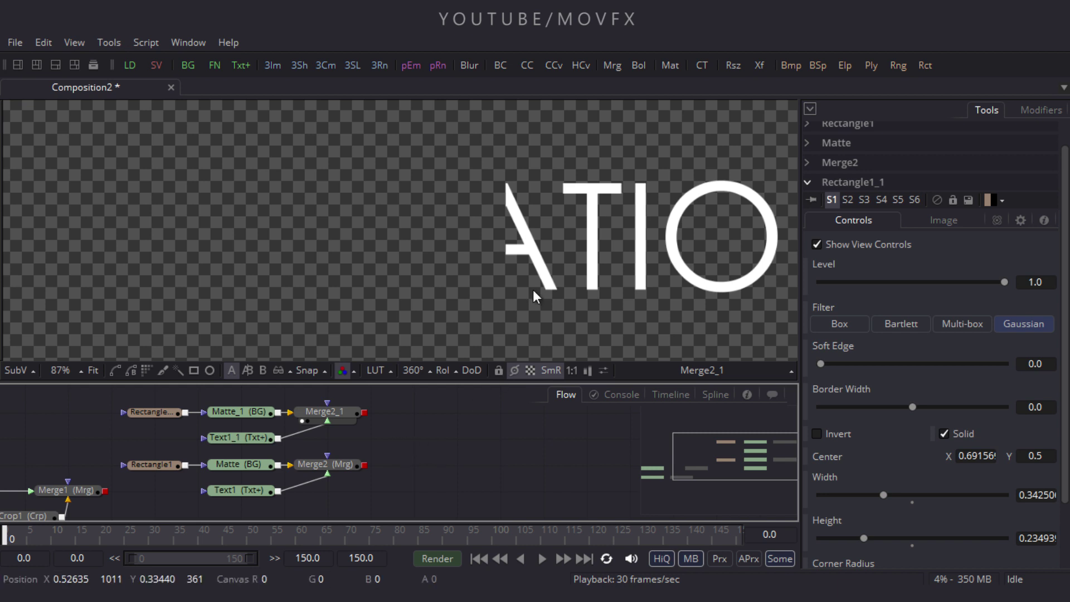
pyautogui.click(613, 67)
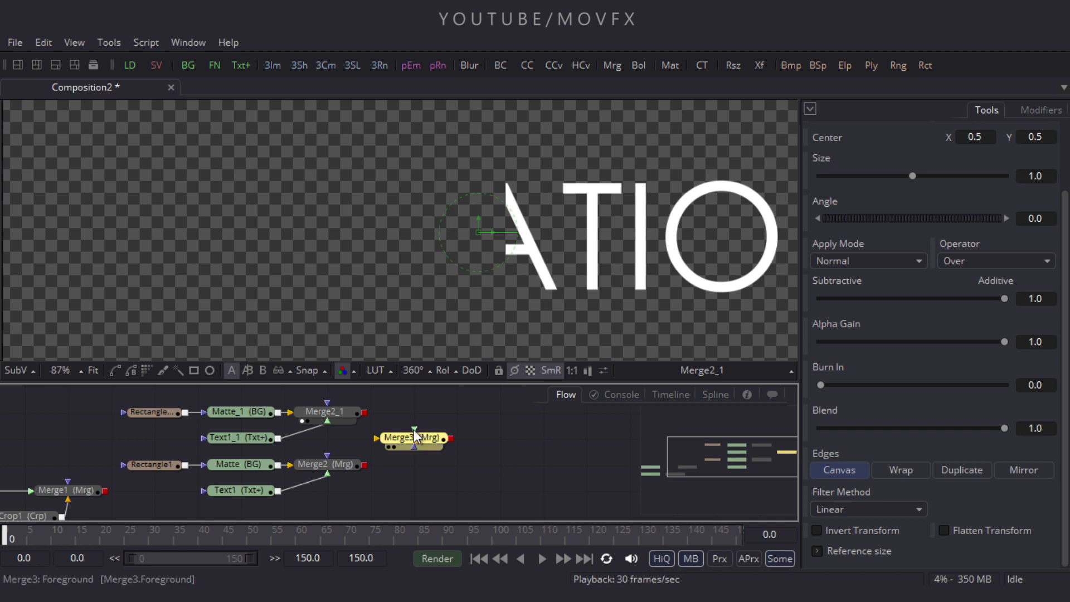
pyautogui.moveTo(364, 412); pyautogui.dragTo(414, 433)
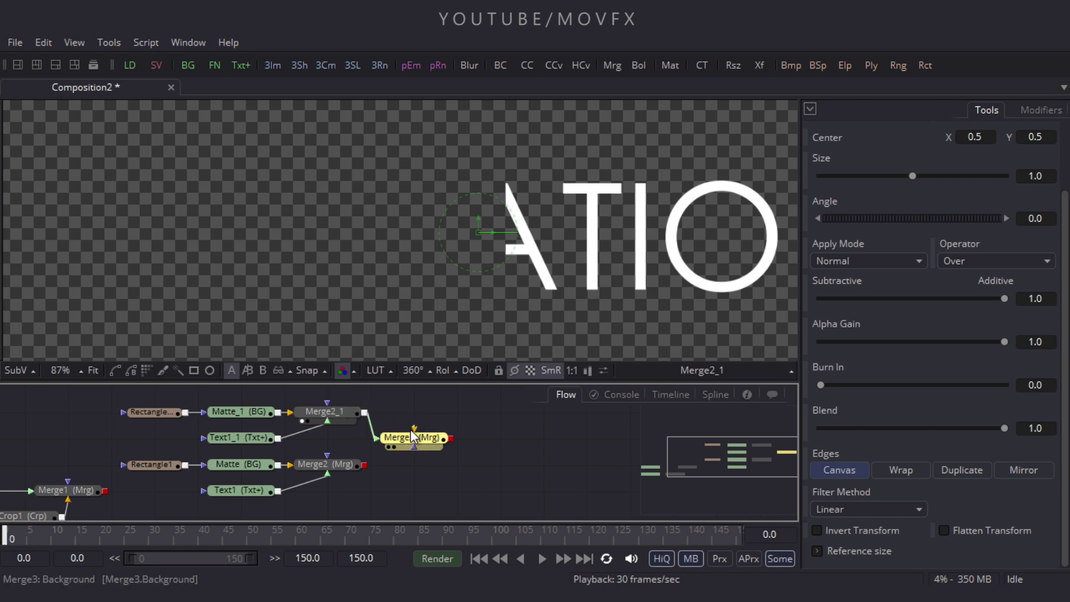
pyautogui.moveTo(364, 464); pyautogui.dragTo(421, 412)
pyautogui.press('1')
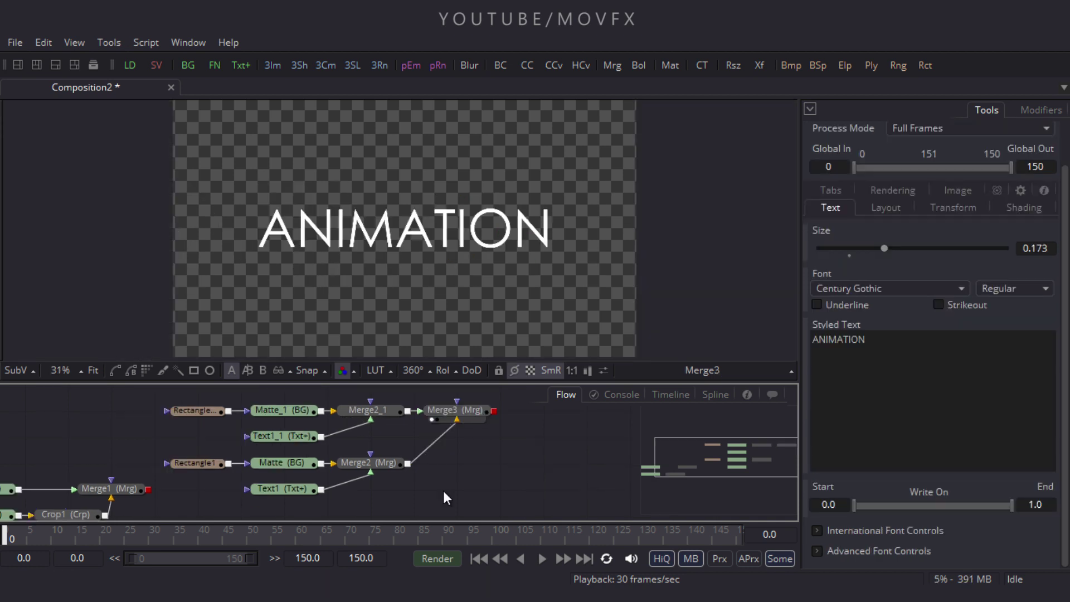
# Step: Move Text1_1 away from Merge2_1 and insert a Transform node between the two
pyautogui.click(252, 438)
pyautogui.moveTo(252, 437); pyautogui.dragTo(201, 437)
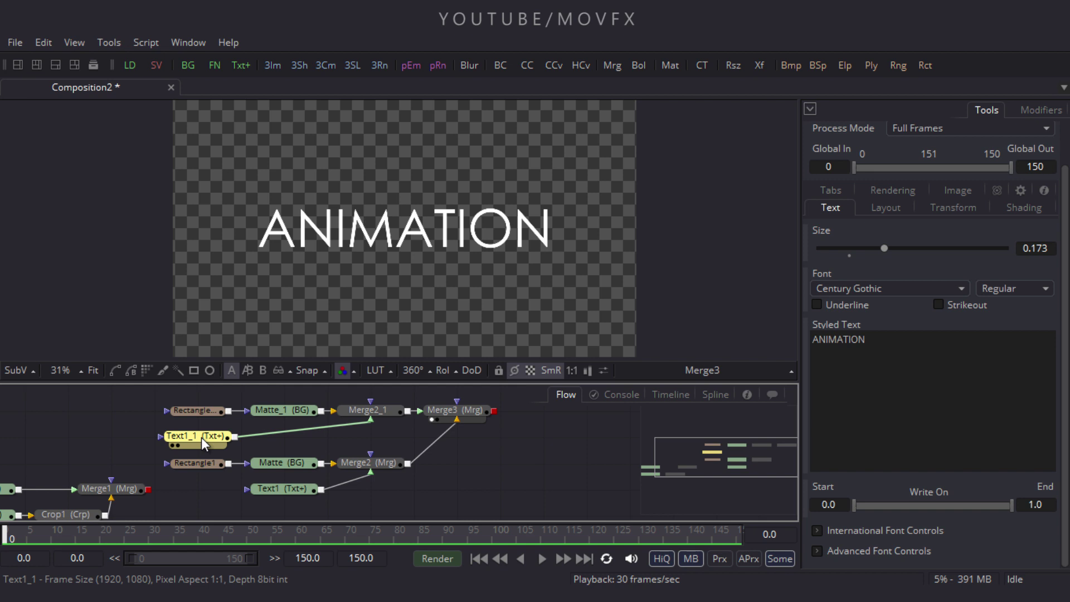
pyautogui.click(759, 66)
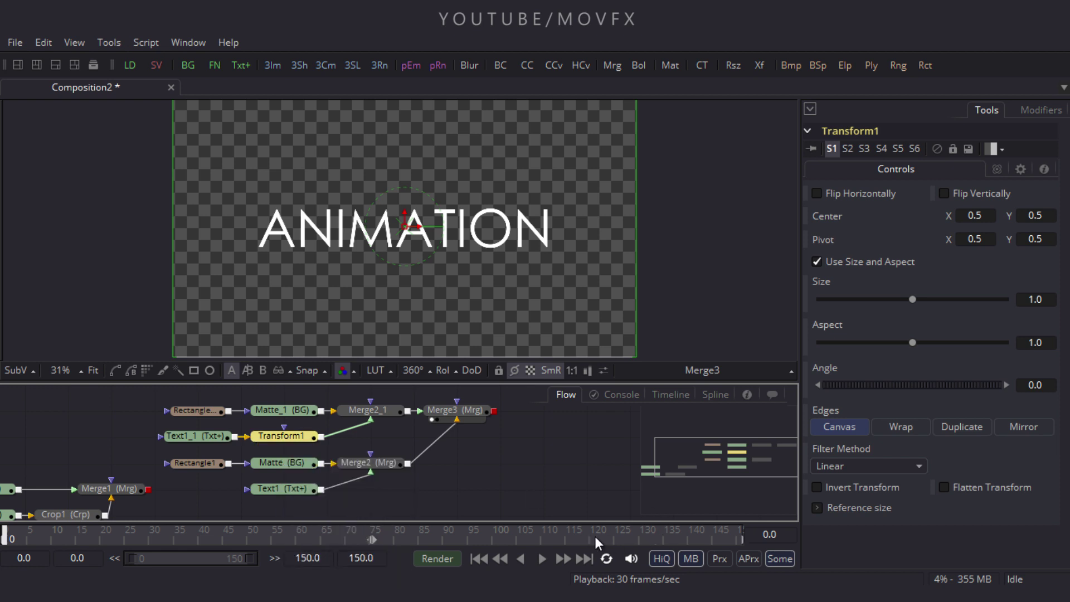
# Step: Animate Transform1's Center with a keyframe at X 0.5 on frame 125 and one at about X 0.21 on frame 35
pyautogui.click(563, 533)
pyautogui.moveTo(563, 536); pyautogui.dragTo(616, 546)
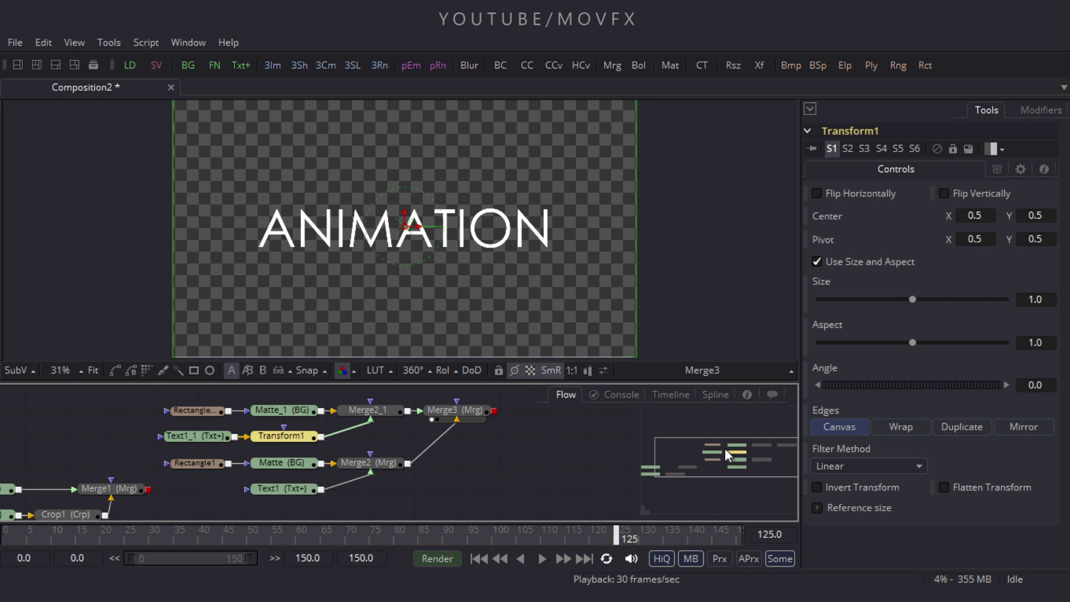
pyautogui.rightClick(831, 217)
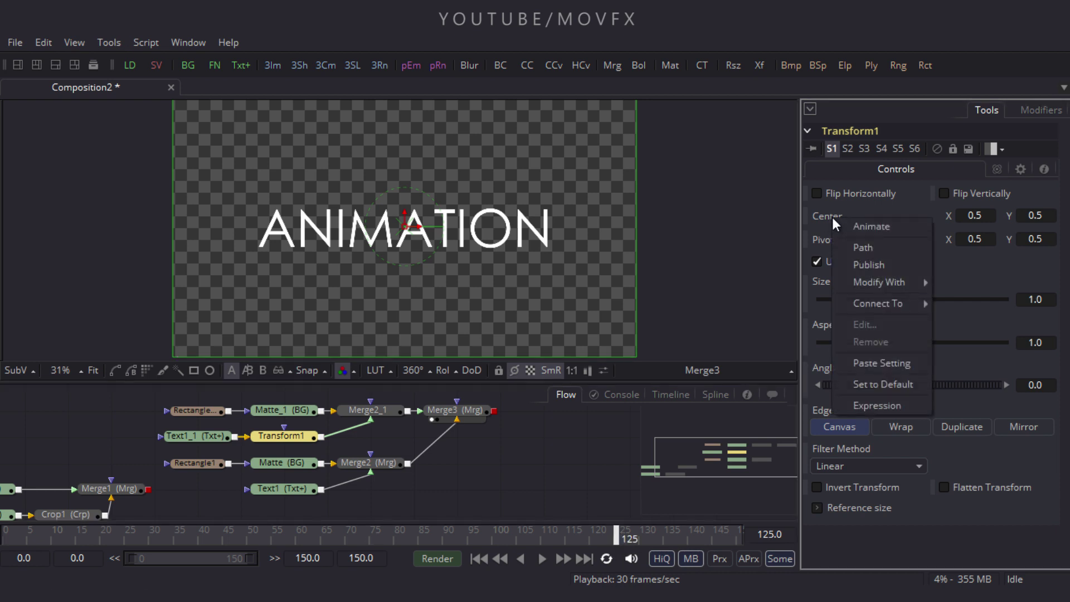
pyautogui.click(850, 228)
pyautogui.moveTo(531, 533); pyautogui.dragTo(189, 547)
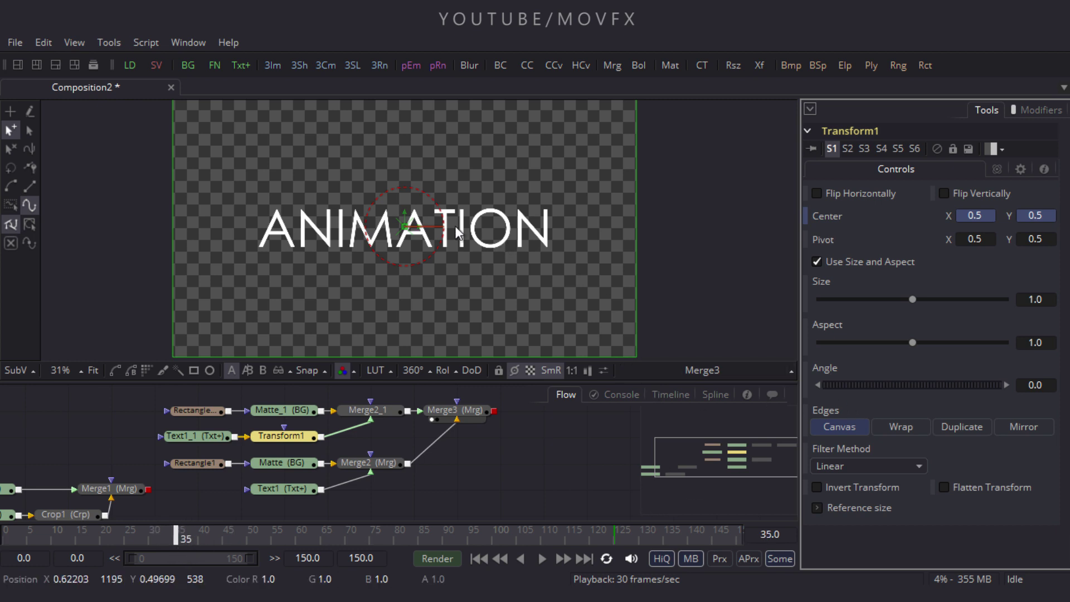
pyautogui.moveTo(418, 228); pyautogui.dragTo(281, 216)
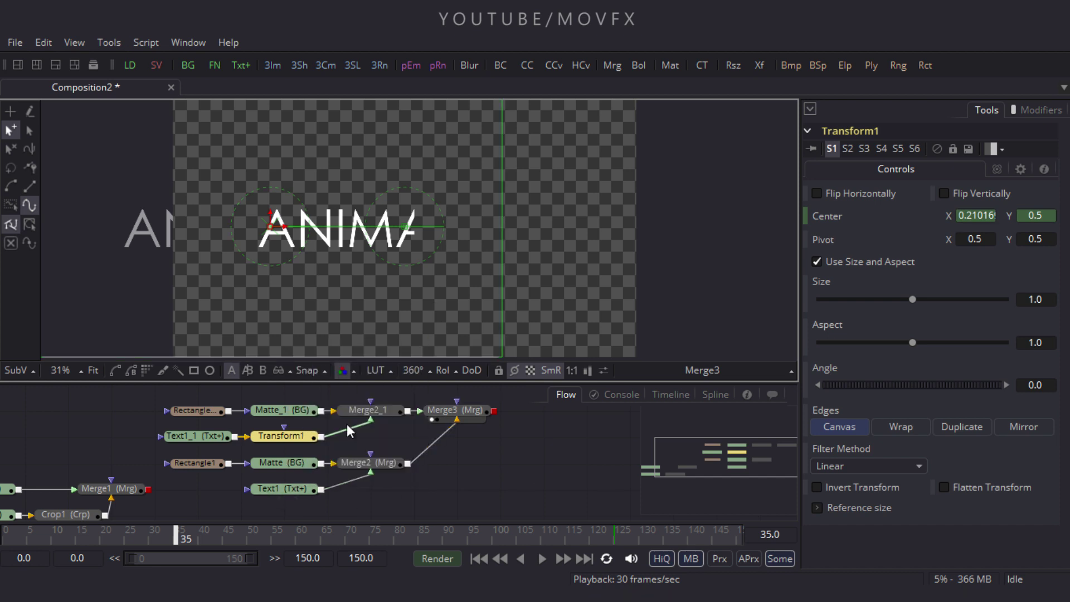
# Step: Insert a Transform node after Text1 and keyframe its Center at X 0.5 on frame 125 and about X 0.84 on frame 35
pyautogui.moveTo(297, 497); pyautogui.dragTo(222, 490)
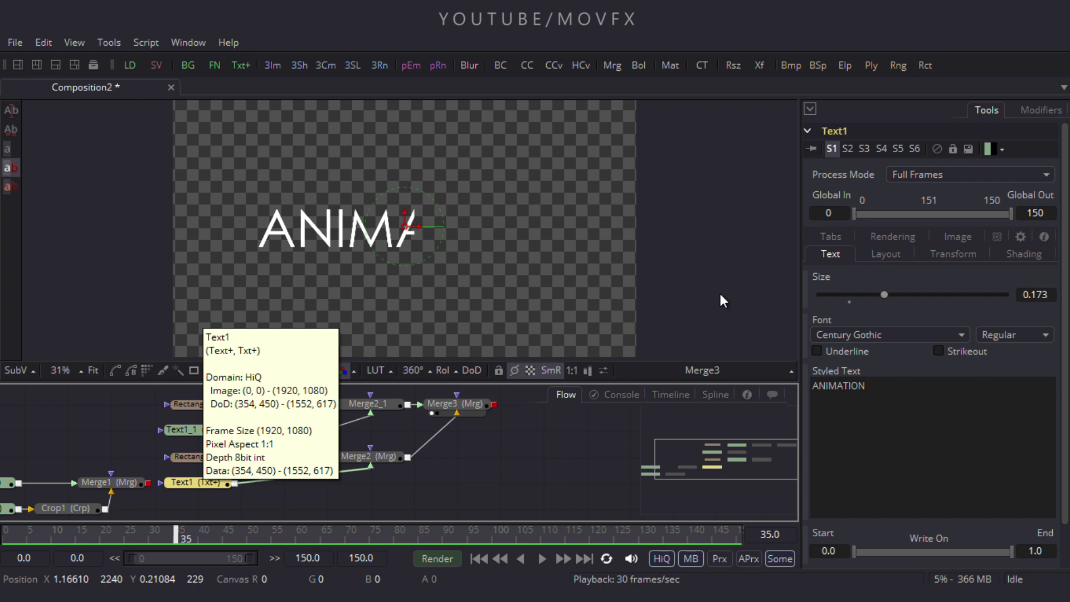
pyautogui.click(759, 66)
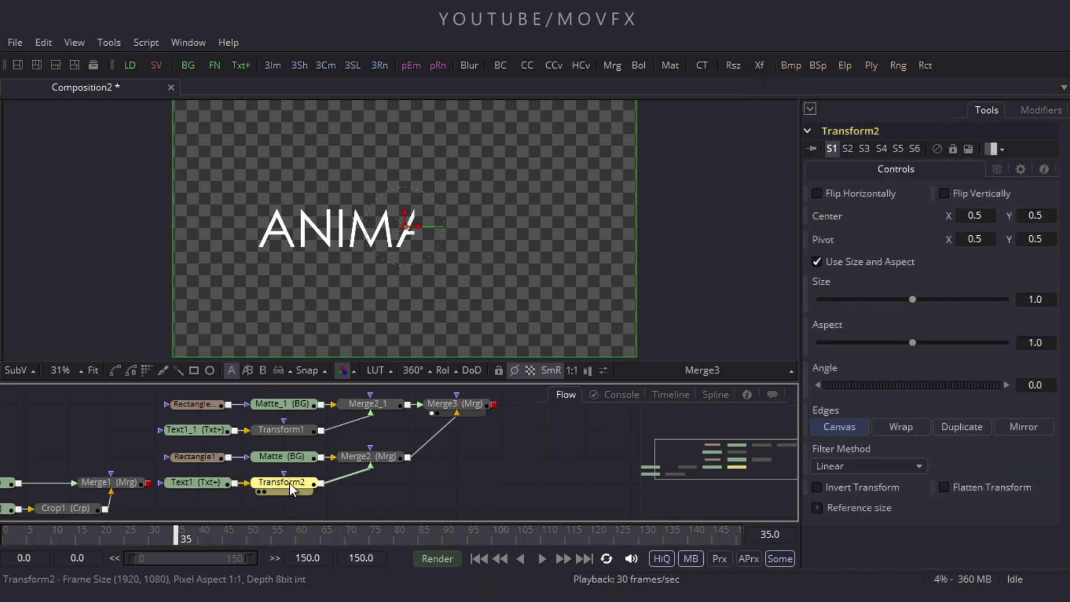
pyautogui.click(675, 537)
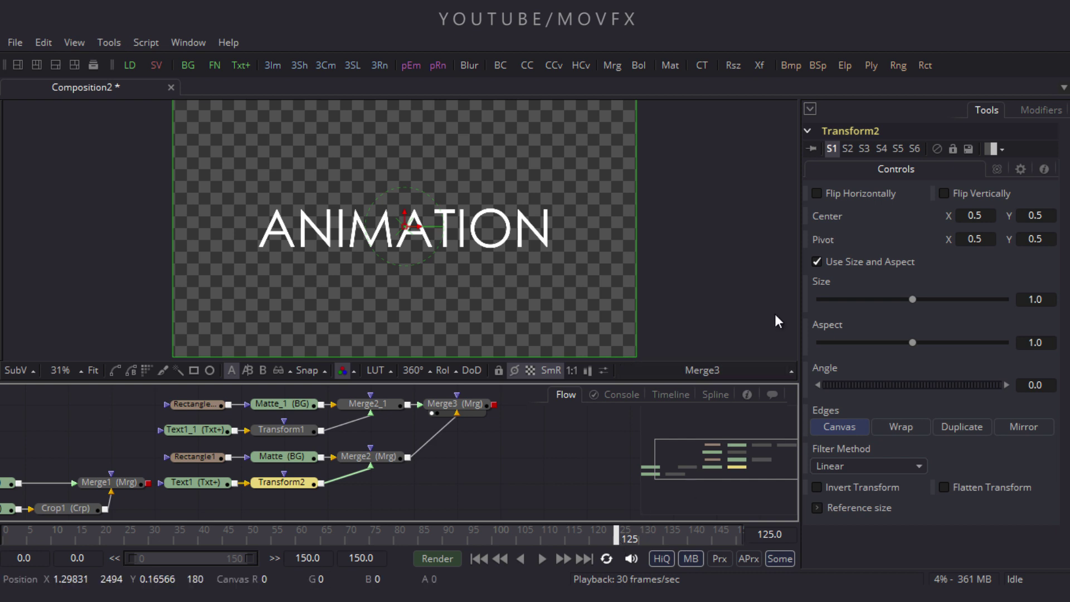
pyautogui.rightClick(832, 216)
pyautogui.click(844, 220)
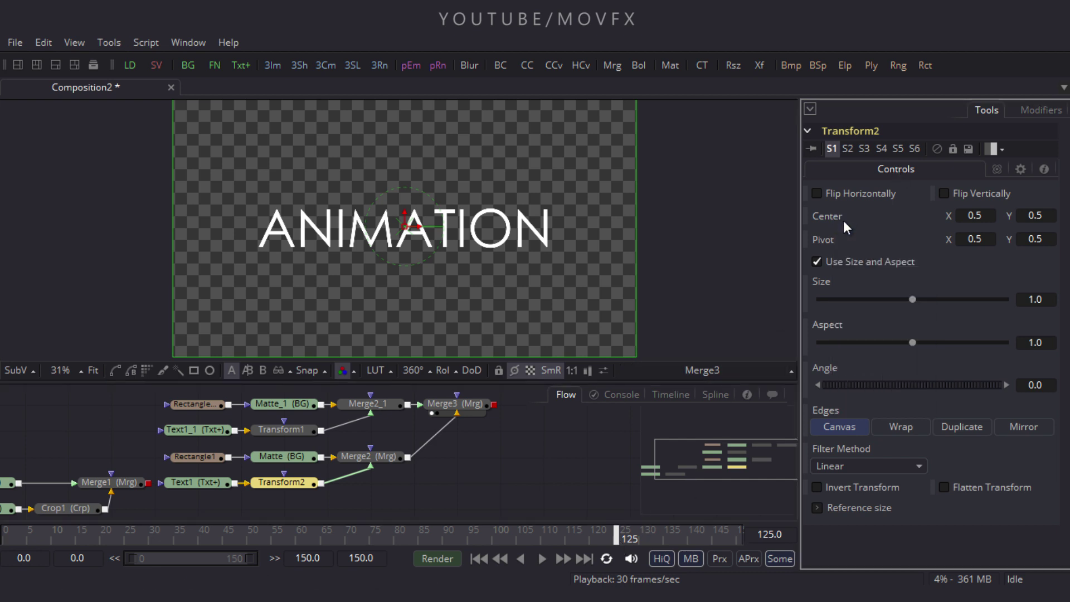
pyautogui.moveTo(335, 534); pyautogui.dragTo(176, 538)
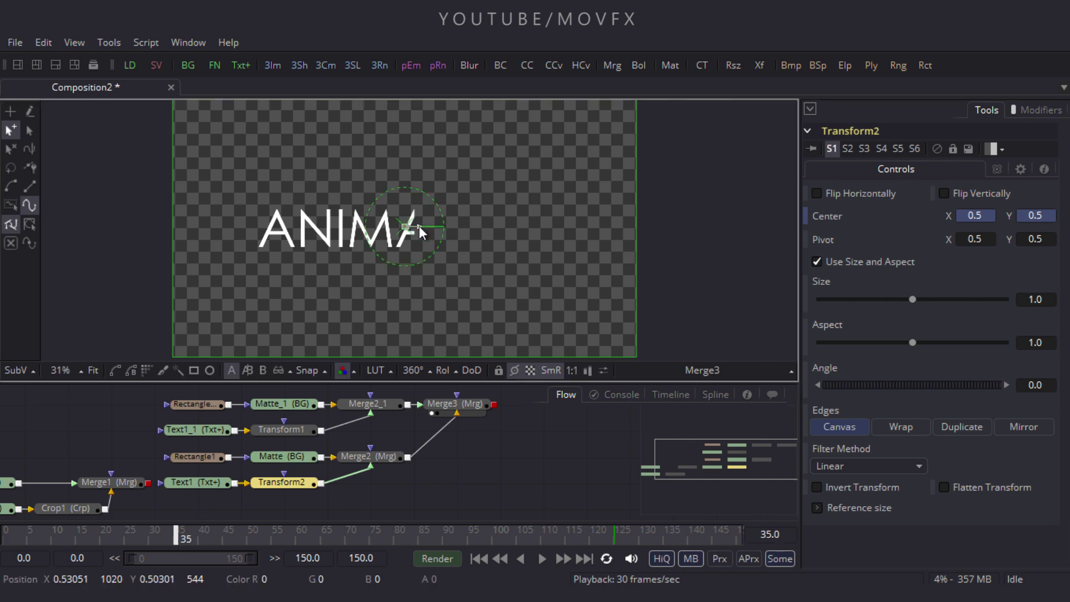
pyautogui.moveTo(419, 225); pyautogui.dragTo(576, 222)
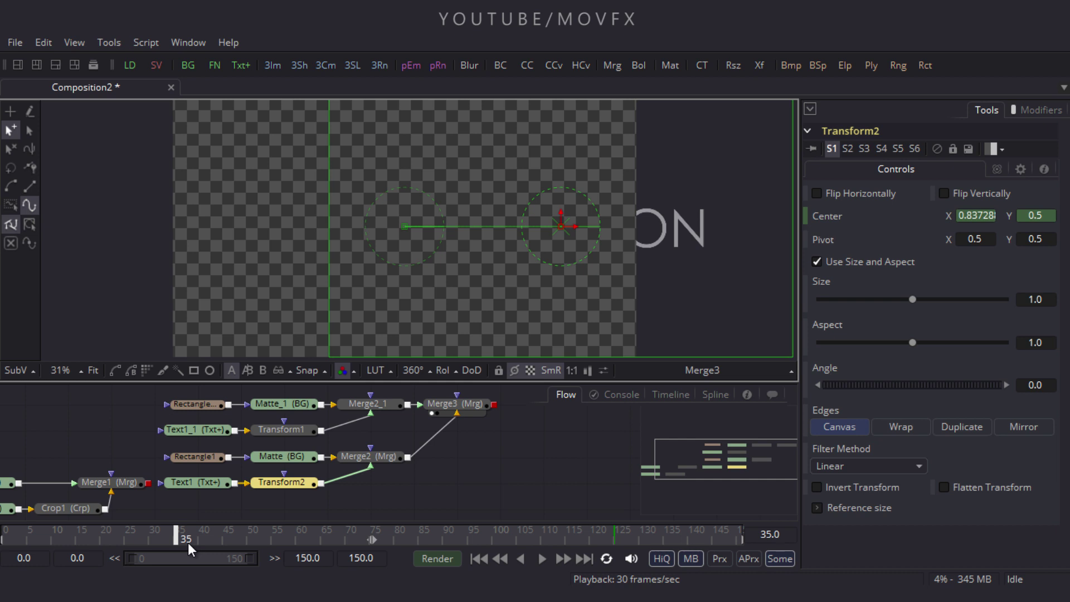
pyautogui.moveTo(181, 540); pyautogui.dragTo(504, 546)
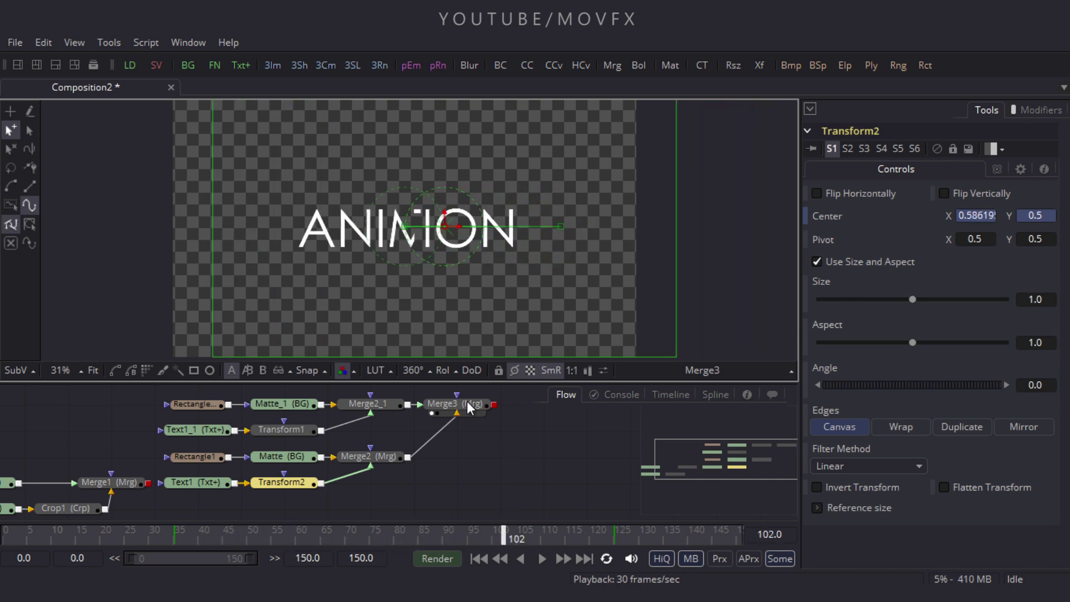
pyautogui.moveTo(515, 538); pyautogui.dragTo(669, 546)
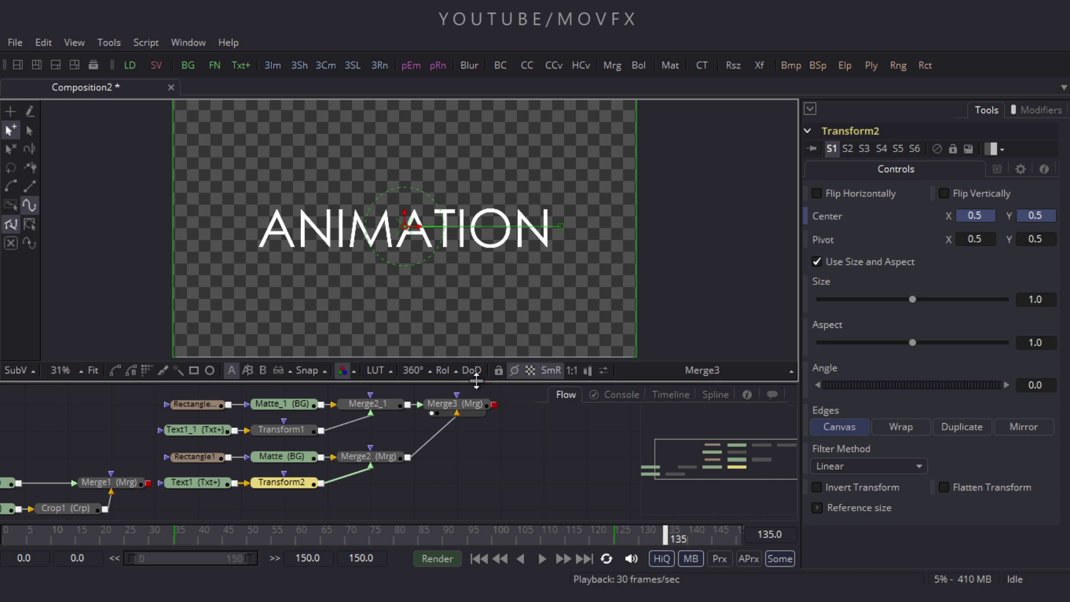
# Step: Enlarge the flow area and rearrange the nodes, with the Black, Image, Crop1 and Merge1 group below the text nodes
pyautogui.moveTo(485, 379); pyautogui.dragTo(486, 335)
pyautogui.moveTo(485, 423); pyautogui.dragTo(534, 444)
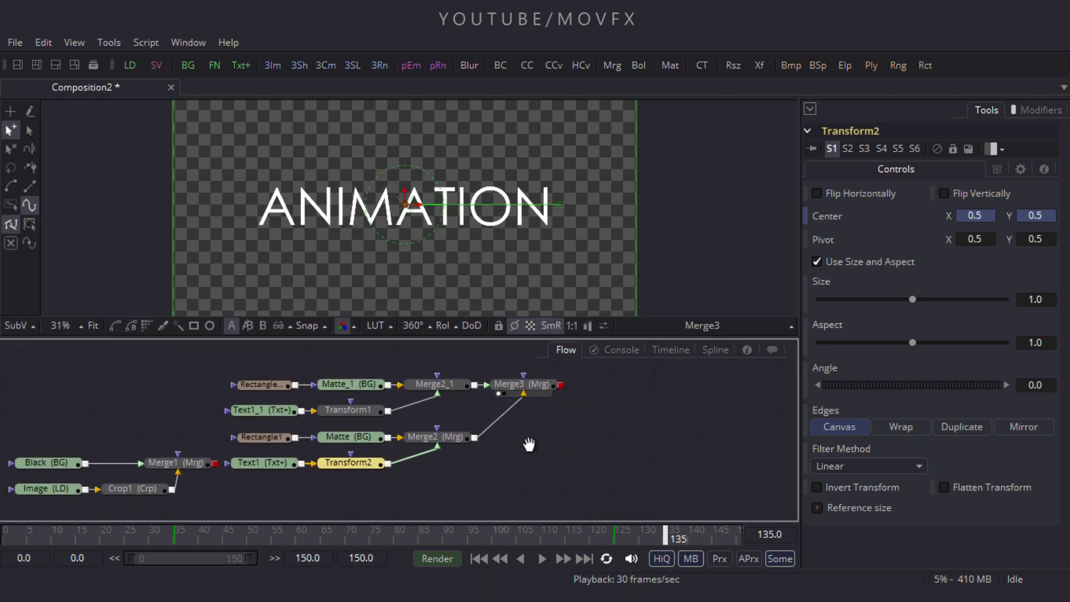
pyautogui.moveTo(269, 356); pyautogui.dragTo(515, 479)
pyautogui.moveTo(445, 433); pyautogui.dragTo(159, 393)
pyautogui.click(159, 393)
pyautogui.moveTo(264, 434); pyautogui.dragTo(433, 422)
pyautogui.click(480, 448)
pyautogui.moveTo(480, 448); pyautogui.dragTo(339, 399)
pyautogui.moveTo(87, 438); pyautogui.dragTo(269, 465)
pyautogui.click(384, 432)
pyautogui.moveTo(390, 334); pyautogui.dragTo(389, 280)
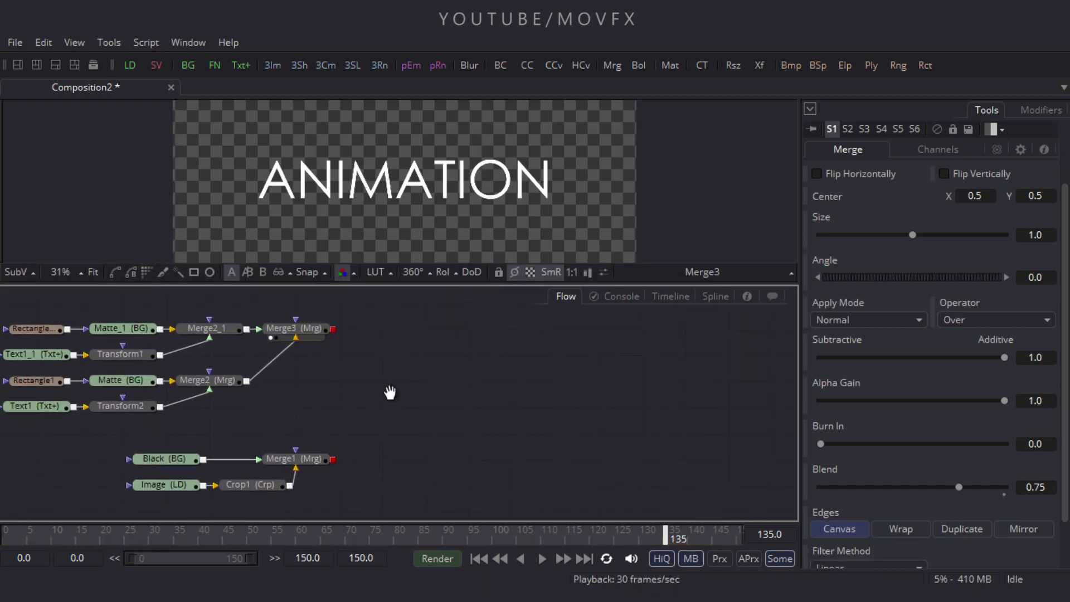
pyautogui.moveTo(389, 390); pyautogui.dragTo(442, 388)
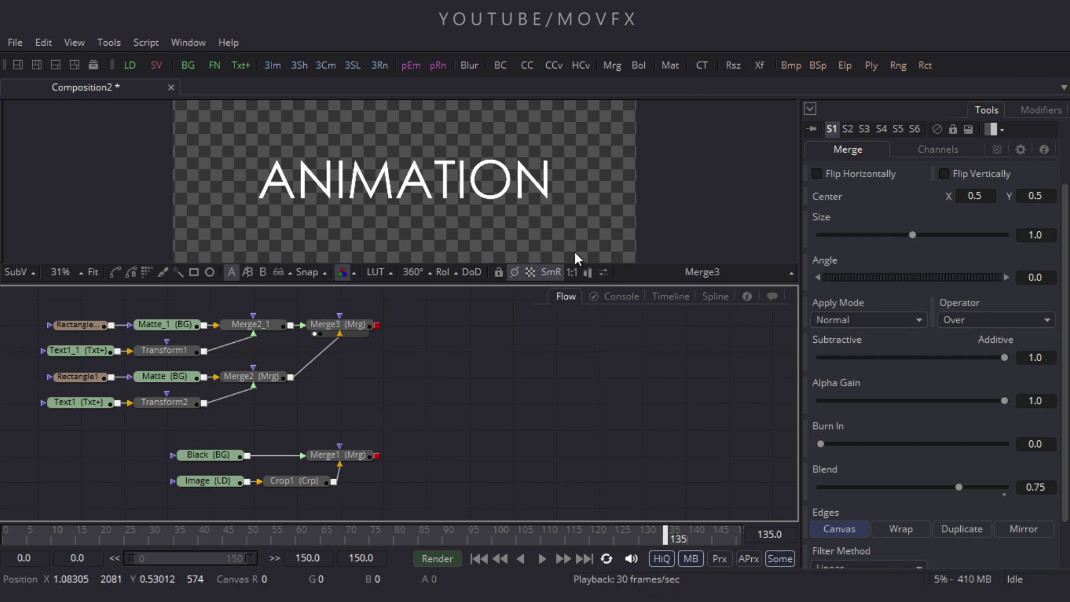
# Step: Add a Merge with Merge3 as foreground and Merge1 as background, view it fitted, and align it with Merge3
pyautogui.click(611, 65)
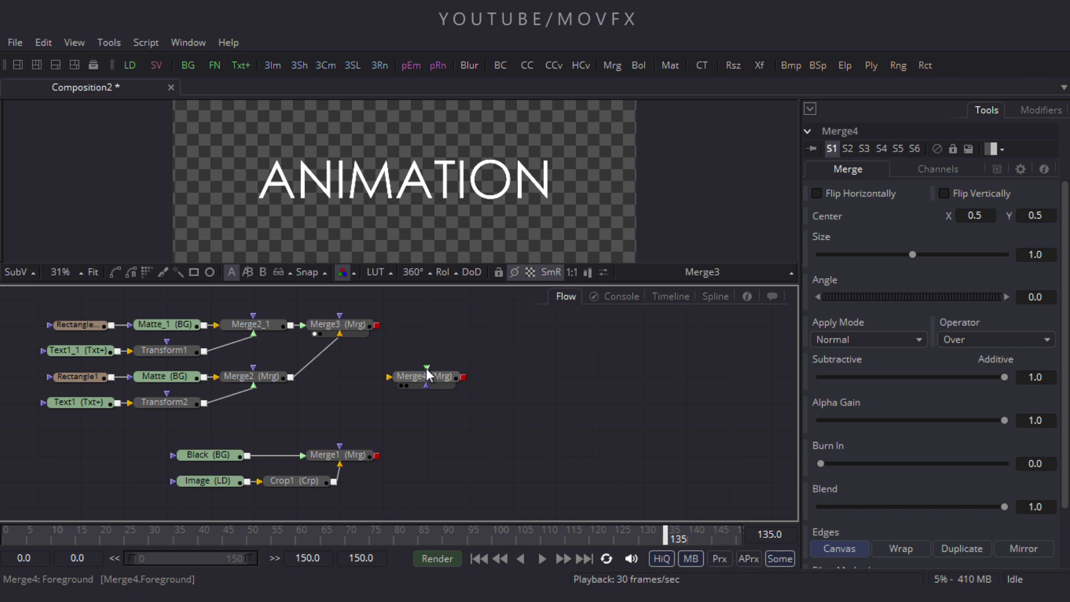
pyautogui.moveTo(427, 375); pyautogui.dragTo(365, 323)
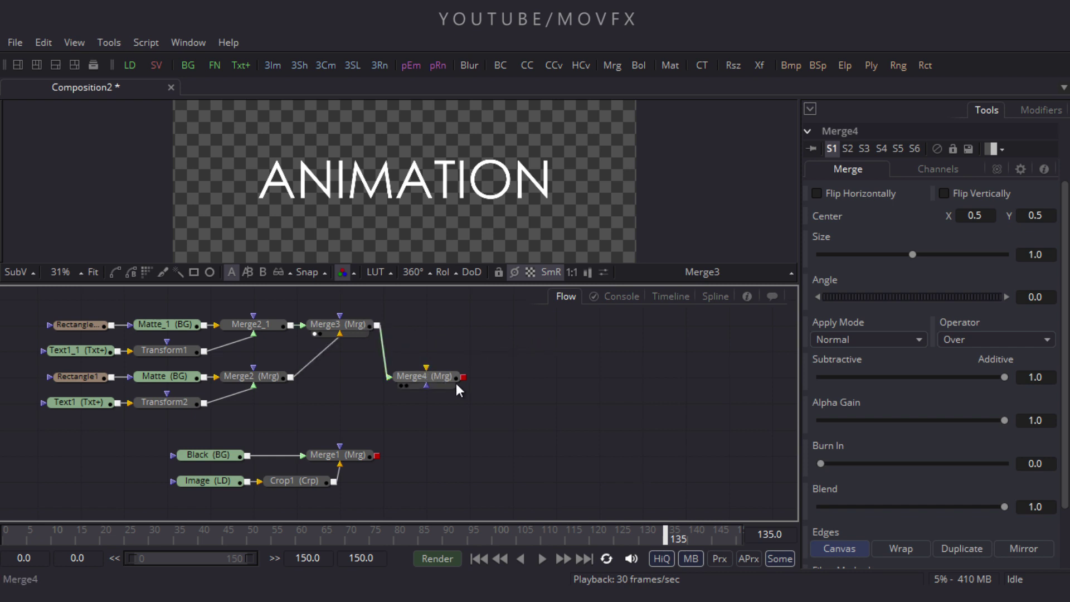
pyautogui.moveTo(428, 367); pyautogui.dragTo(353, 451)
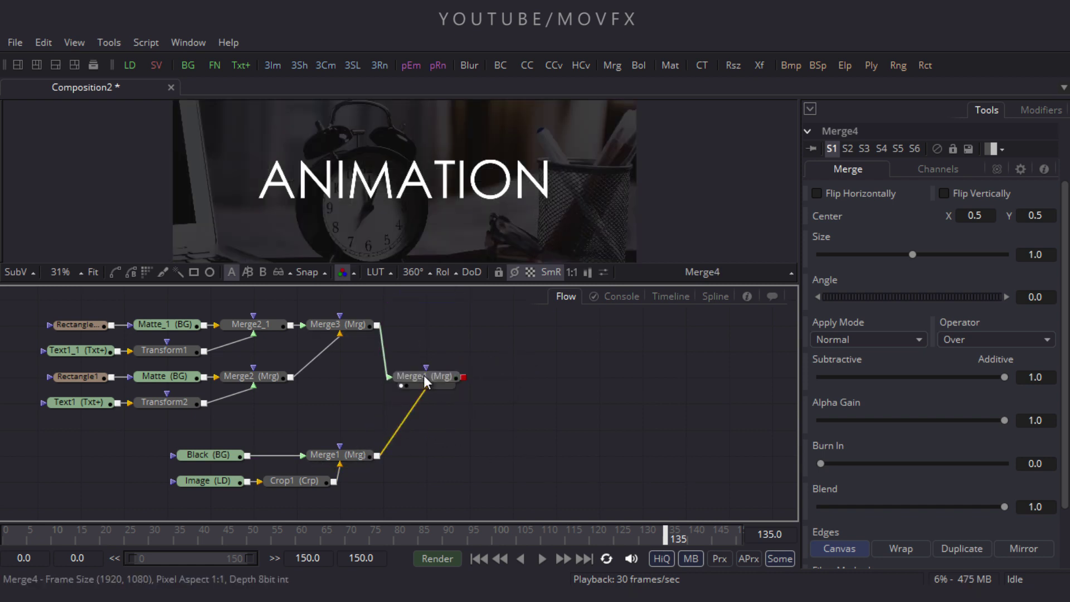
pyautogui.moveTo(424, 376); pyautogui.dragTo(429, 330)
pyautogui.click(93, 272)
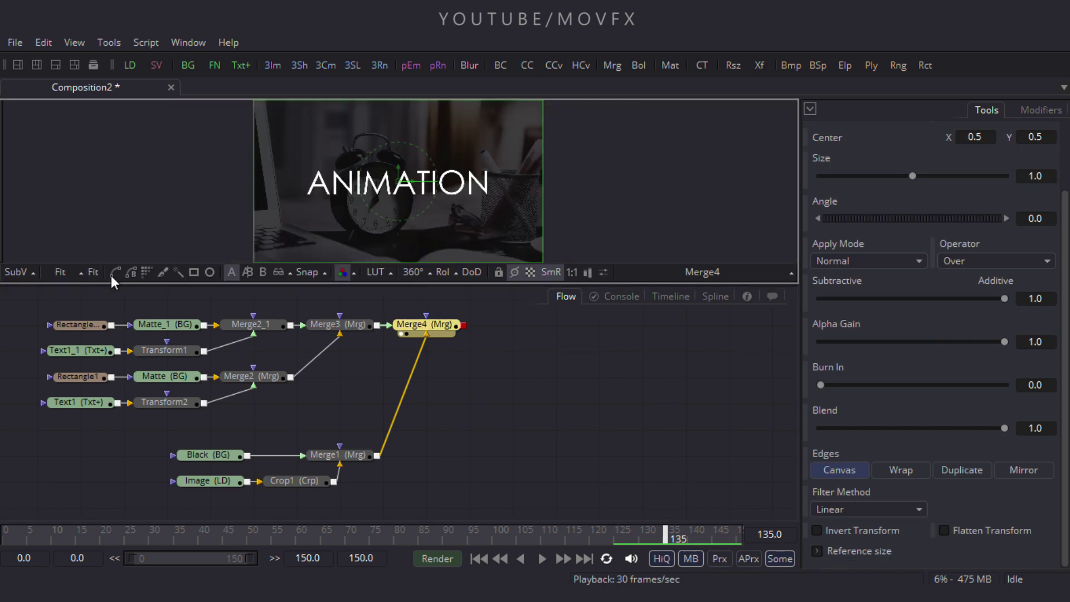
# Step: Preview the composite around frames 106 and 119, and add an unconnected Background node above Merge4
pyautogui.click(377, 537)
pyautogui.scroll(5, 454, 363)
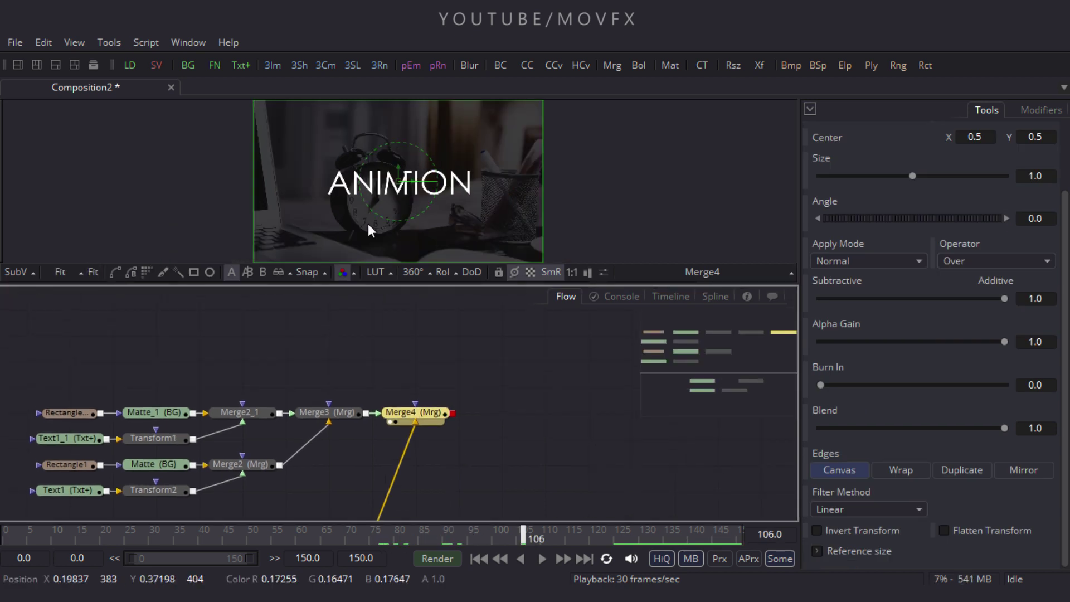
pyautogui.click(588, 540)
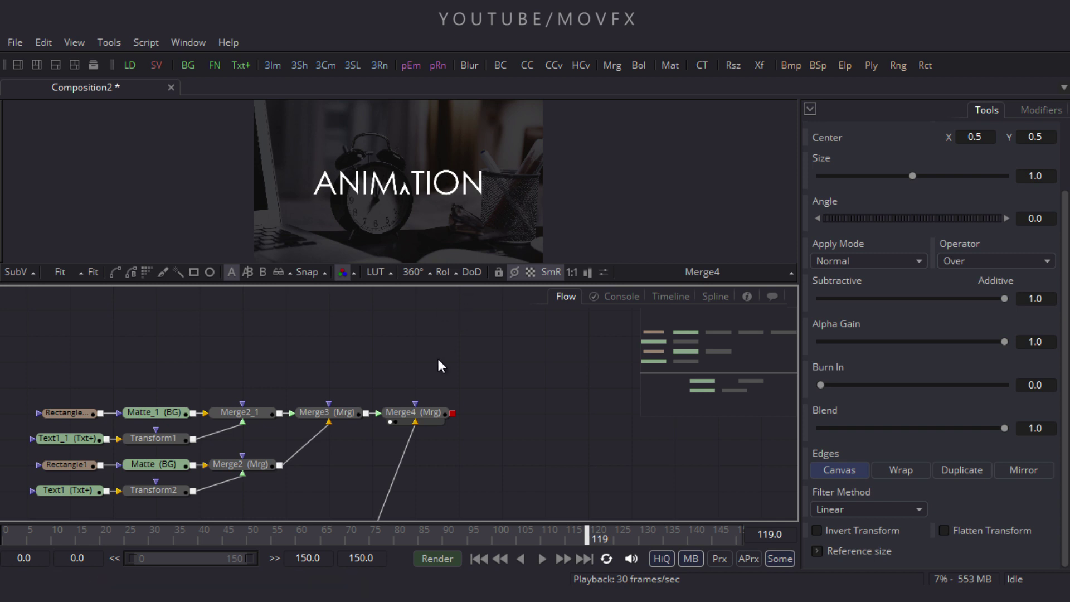
pyautogui.click(188, 66)
pyautogui.click(405, 341)
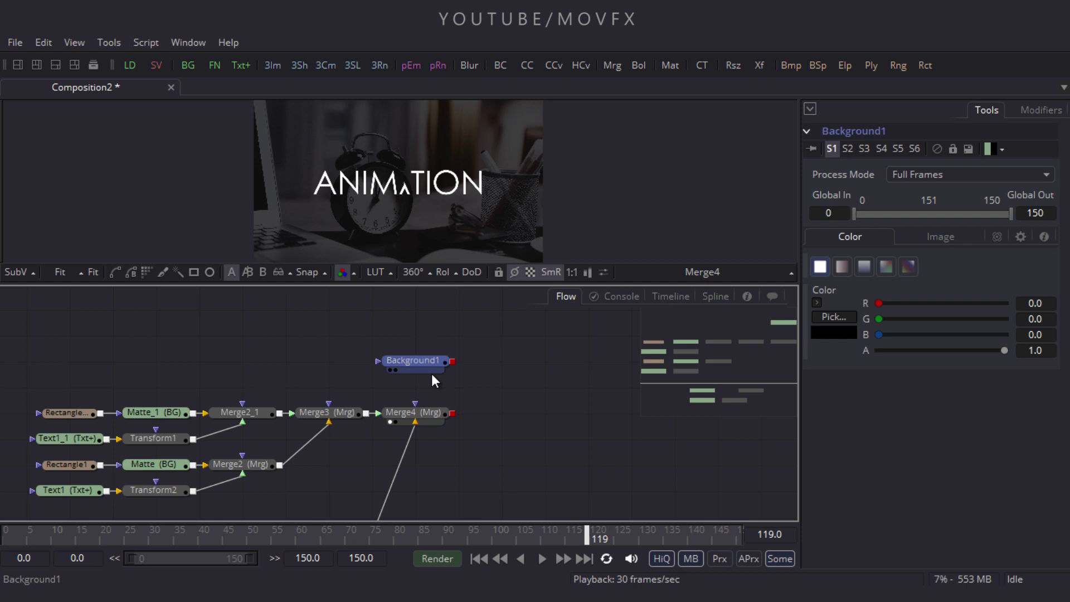
# Step: Rename the new Background node as Box and place it above the rectangle mask at the start of the text rows
pyautogui.press('F2')
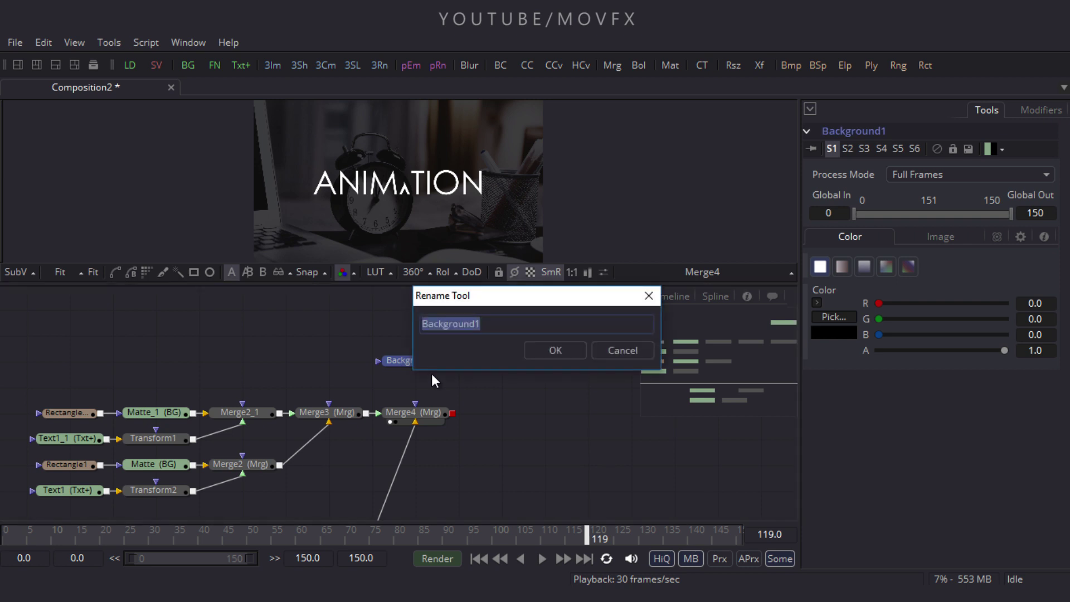
pyautogui.write('x')
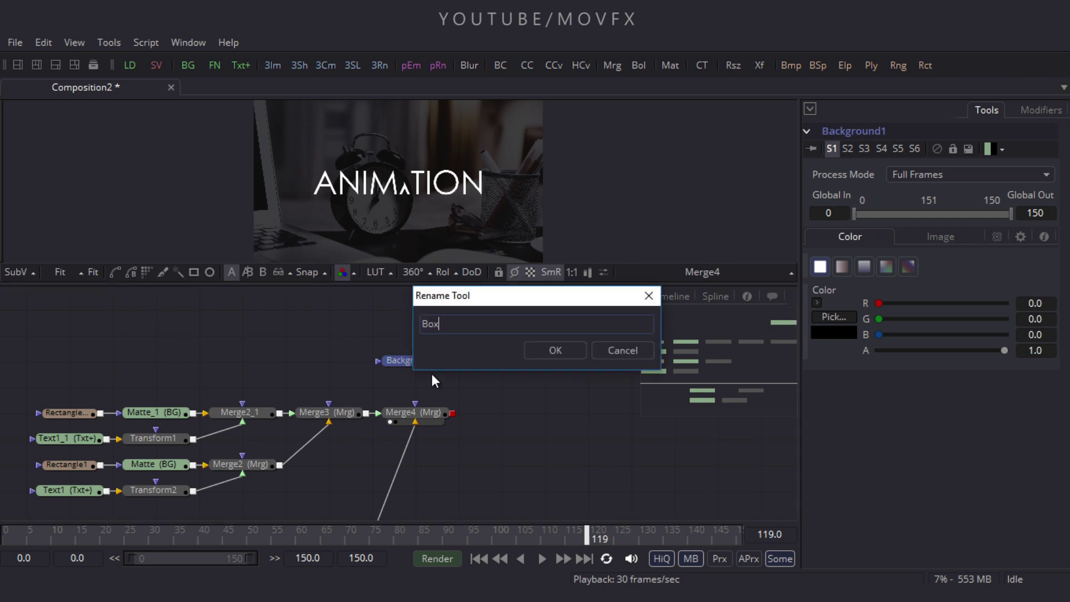
pyautogui.press('Return')
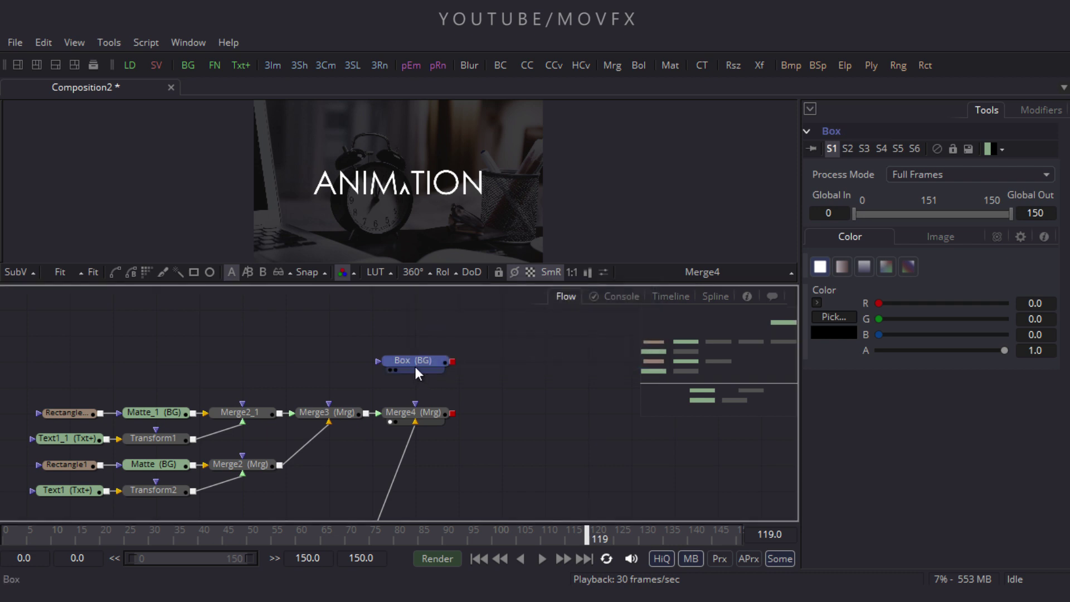
pyautogui.moveTo(415, 367); pyautogui.dragTo(89, 366)
pyautogui.moveTo(167, 359); pyautogui.dragTo(232, 357)
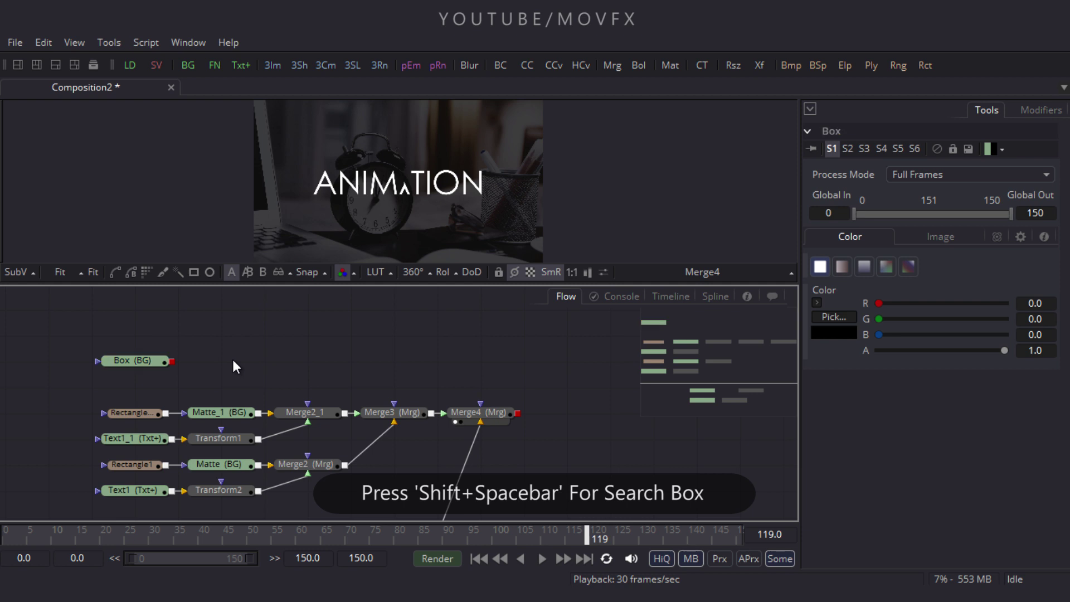
# Step: Add a Paint node after Box and show it in the viewer
pyautogui.click(137, 362)
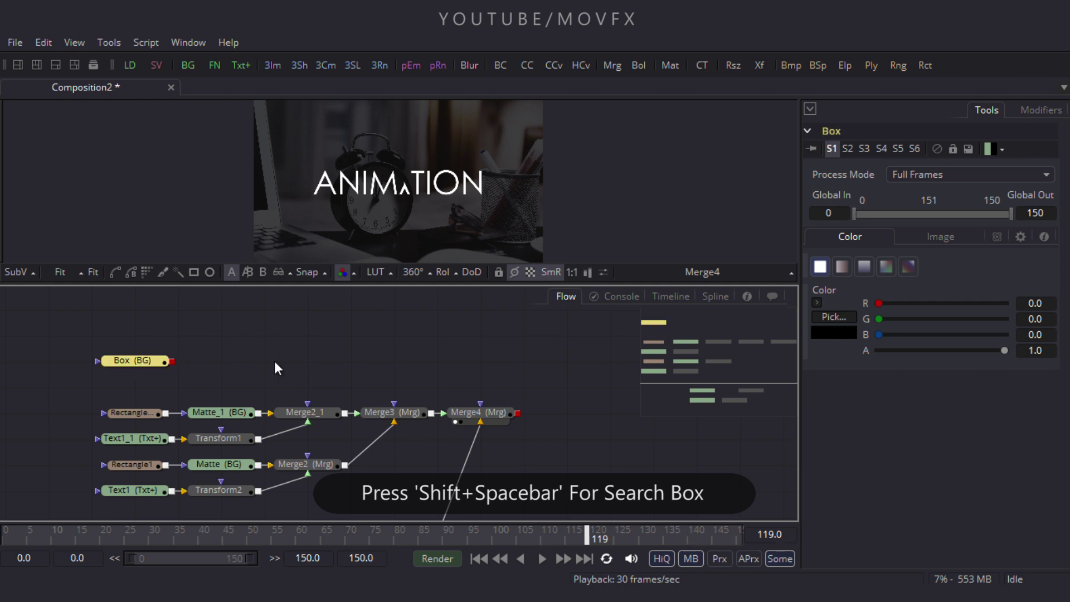
pyautogui.hotkey('shift', 'space')
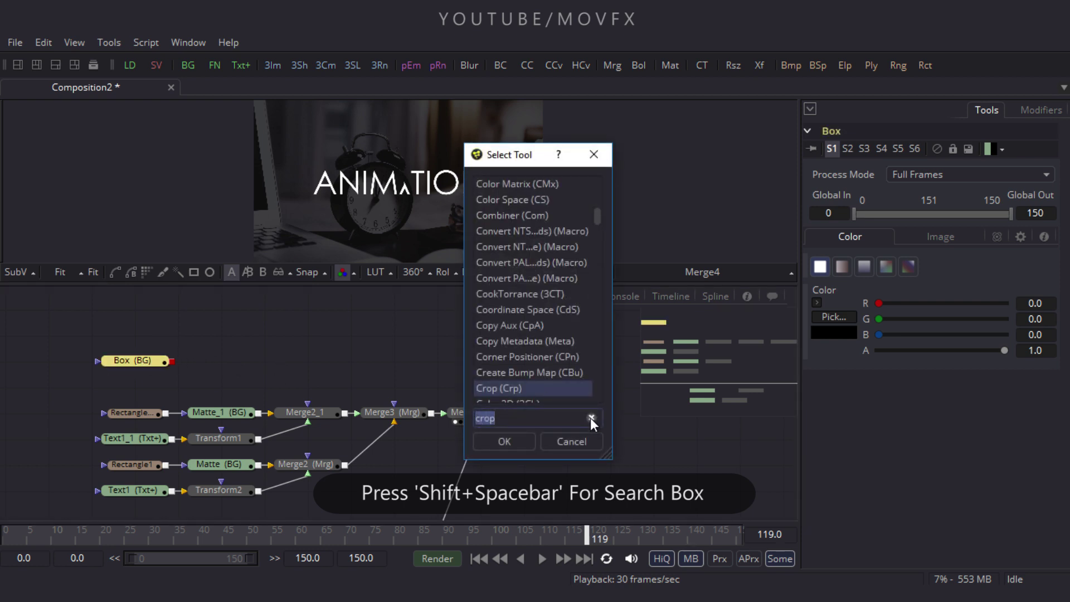
pyautogui.click(590, 417)
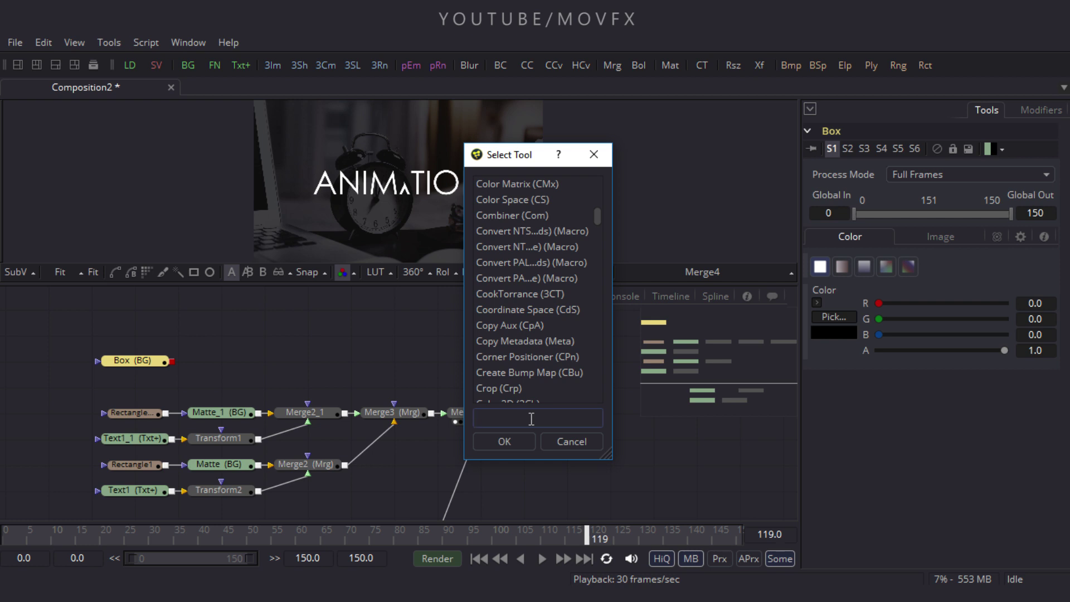
pyautogui.write('Paint')
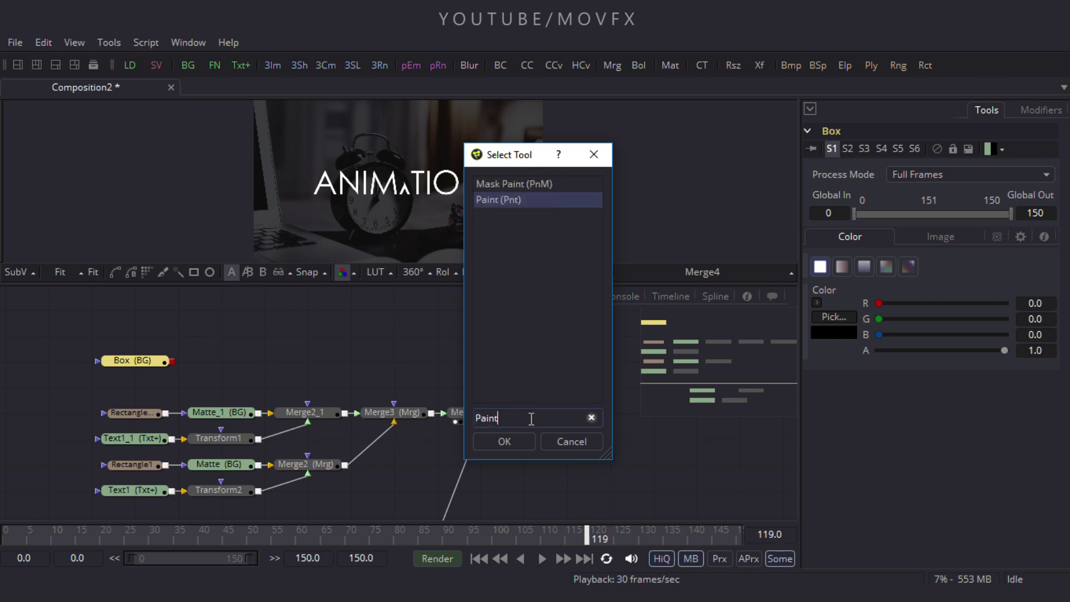
pyautogui.click(491, 447)
pyautogui.moveTo(216, 364); pyautogui.dragTo(289, 175)
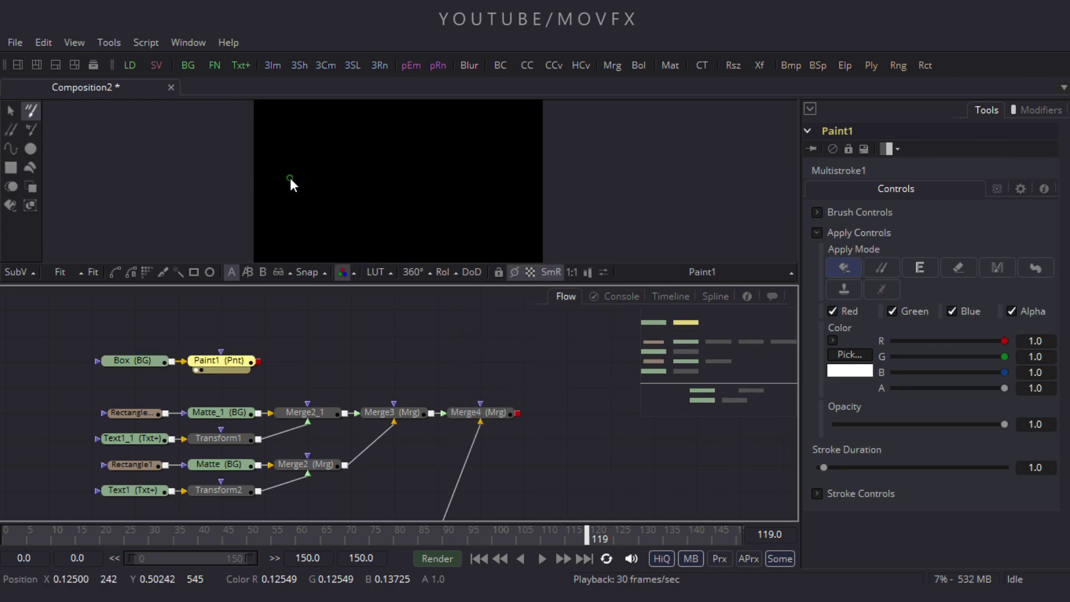
# Step: Enlarge the viewer and create a rectangular polyline stroke in Paint1 with width and height 0.25
pyautogui.moveTo(374, 284); pyautogui.dragTo(381, 379)
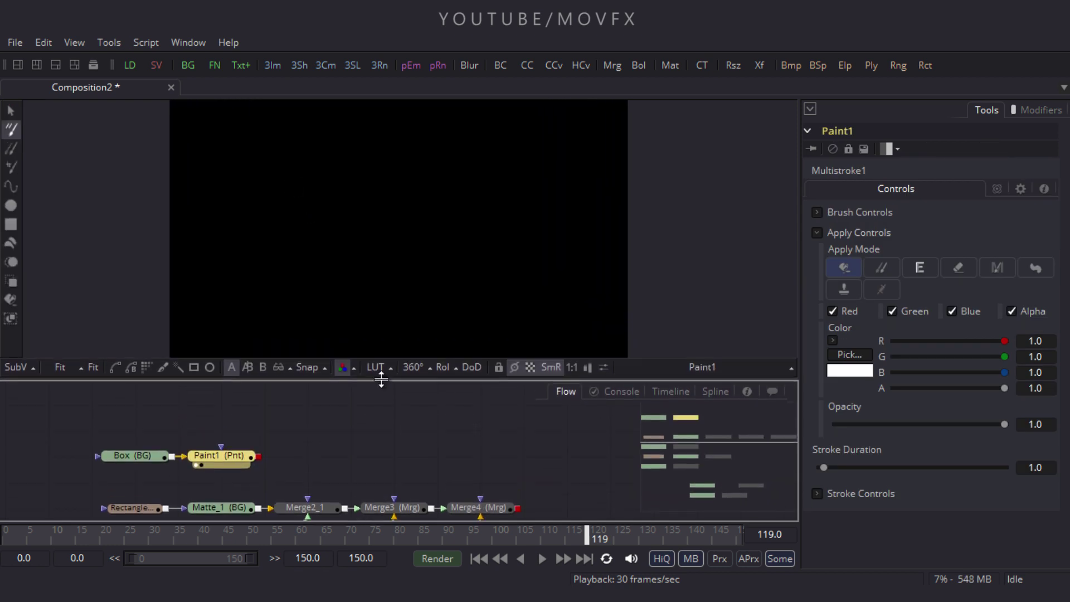
pyautogui.click(11, 184)
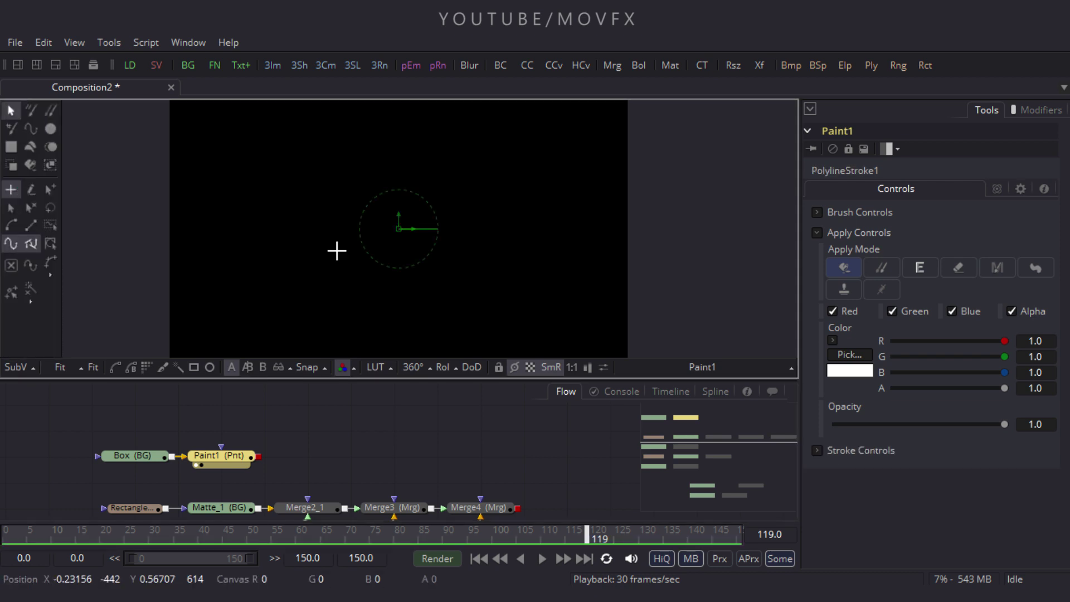
pyautogui.rightClick(399, 229)
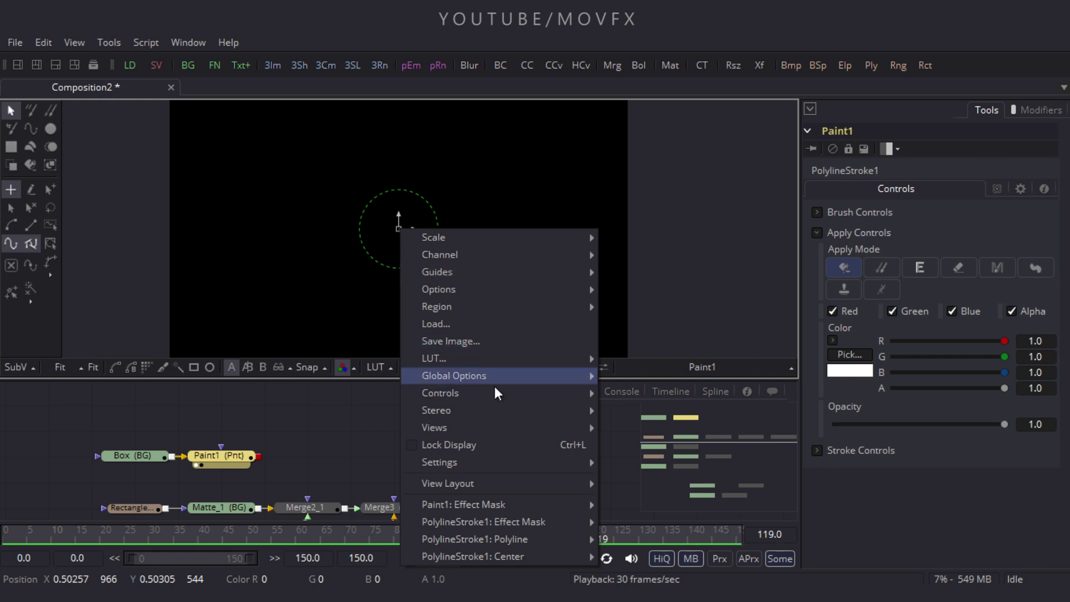
pyautogui.moveTo(451, 537)
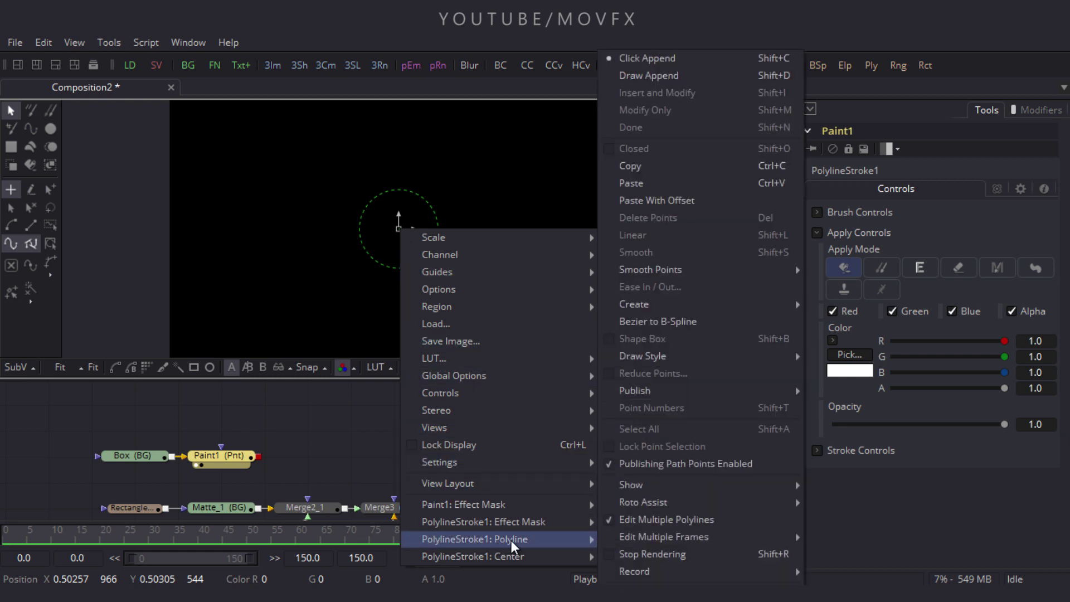
pyautogui.moveTo(632, 314)
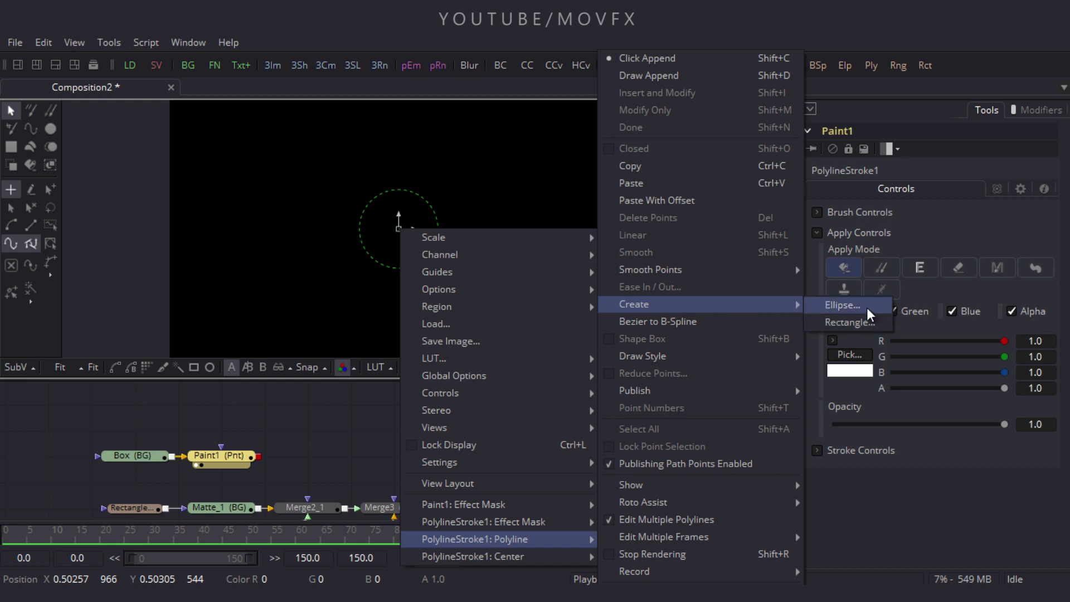
pyautogui.click(861, 323)
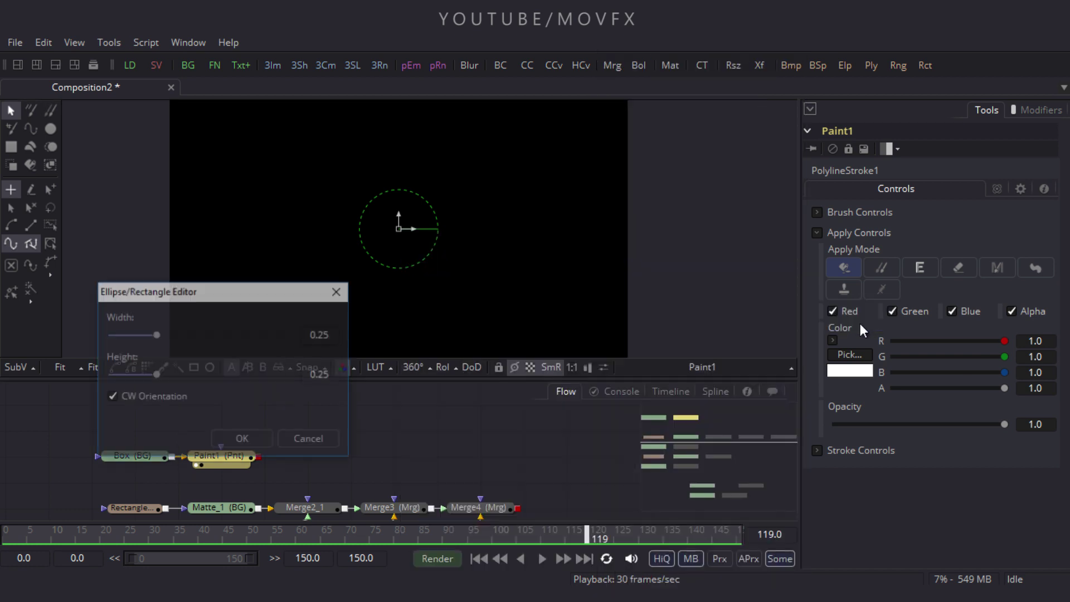
pyautogui.click(256, 436)
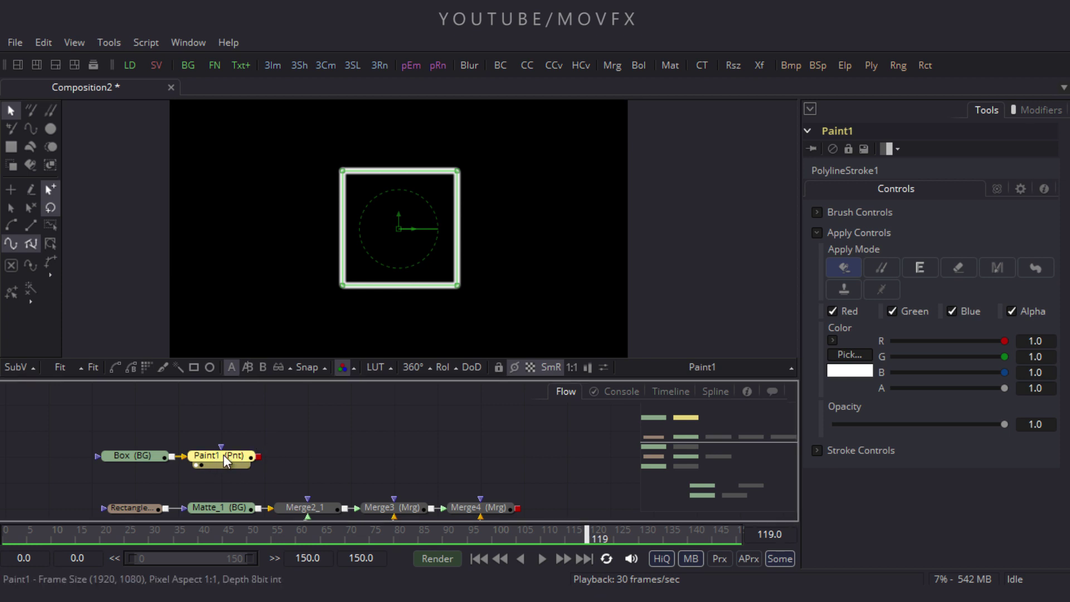
# Step: Set the rectangle stroke's color to yellow, #ffff00
pyautogui.click(851, 355)
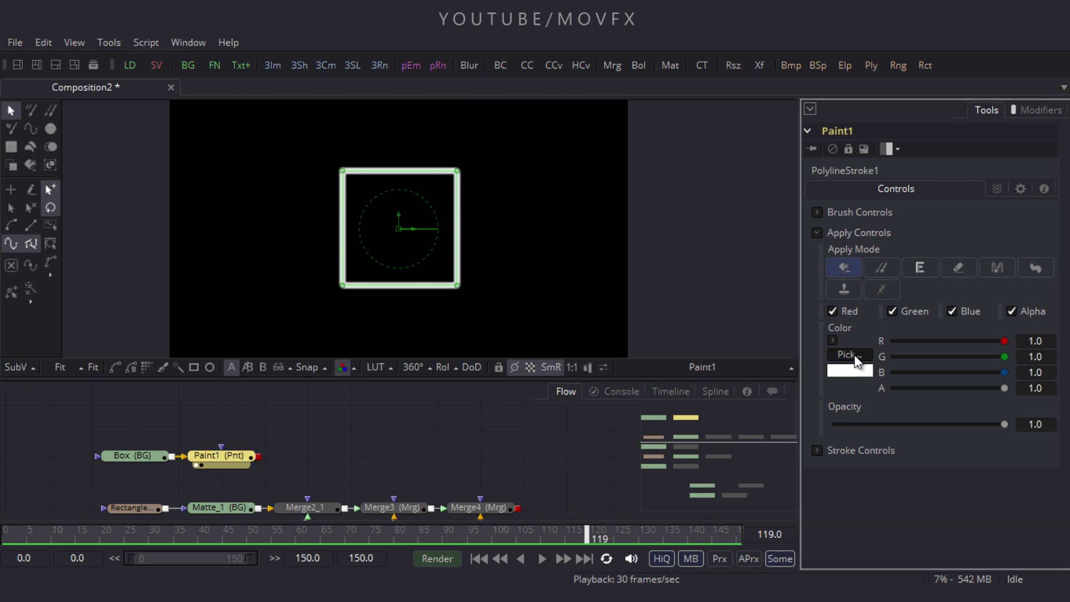
pyautogui.click(497, 233)
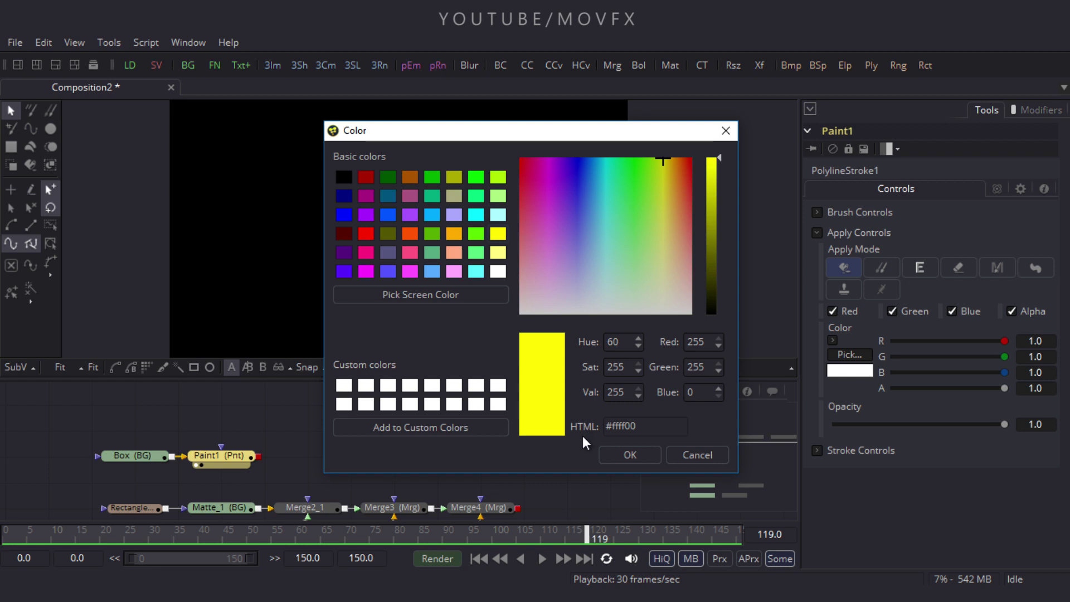
pyautogui.click(634, 456)
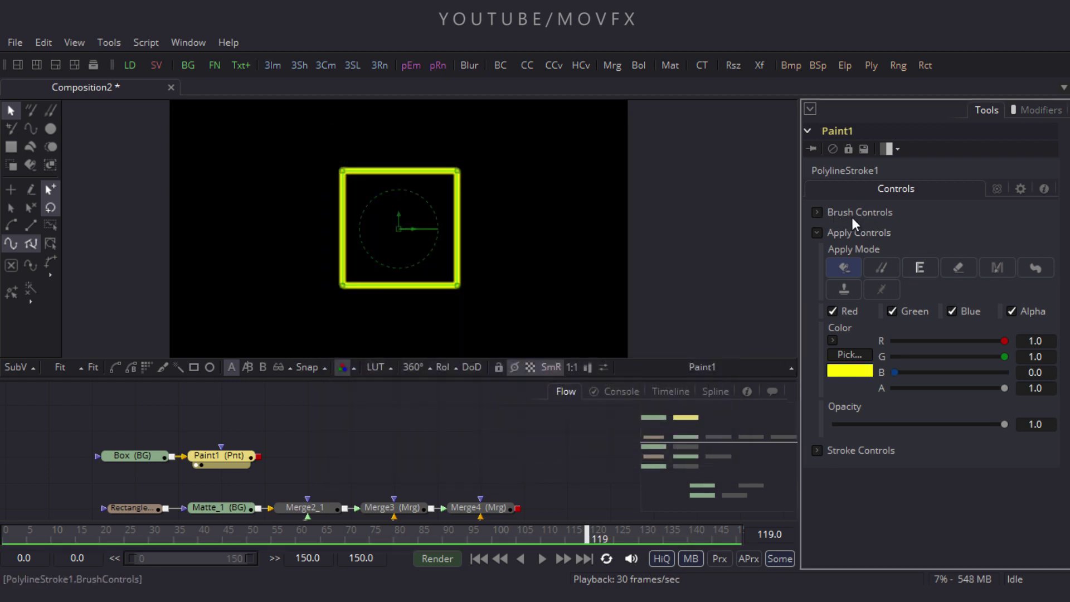
# Step: Give the stroke a square brush shape and set its brush size to 0.01
pyautogui.click(817, 212)
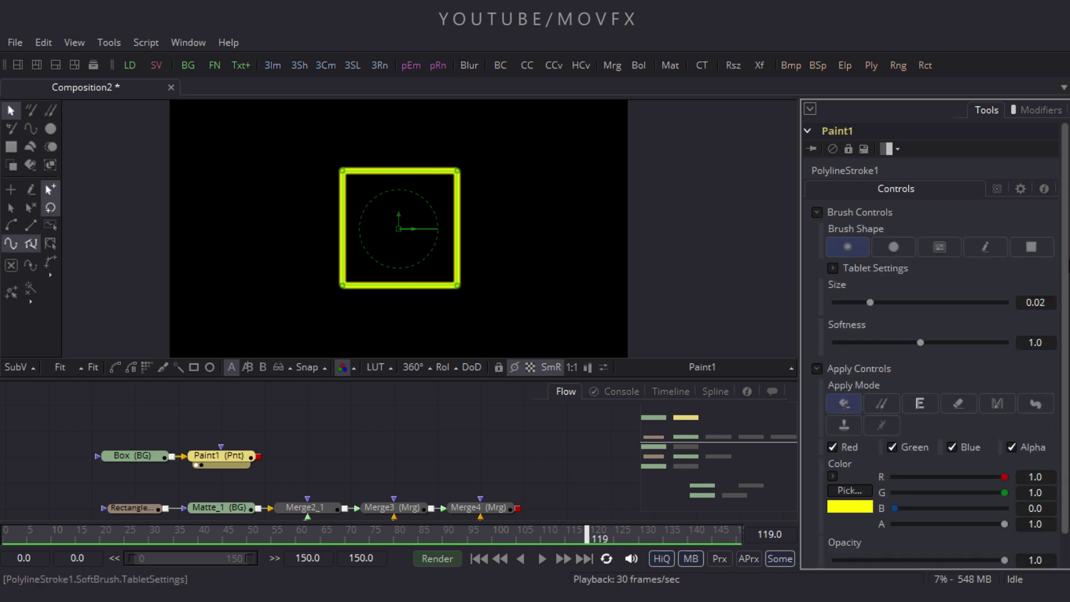
pyautogui.click(1031, 246)
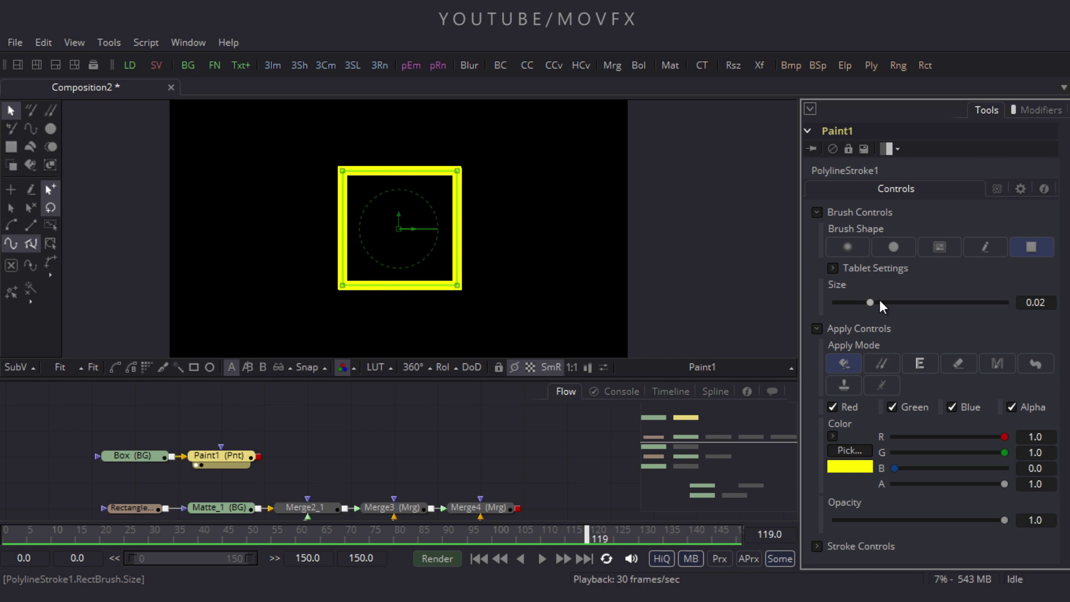
pyautogui.moveTo(870, 302); pyautogui.dragTo(856, 302)
pyautogui.moveTo(1053, 303); pyautogui.dragTo(1007, 302)
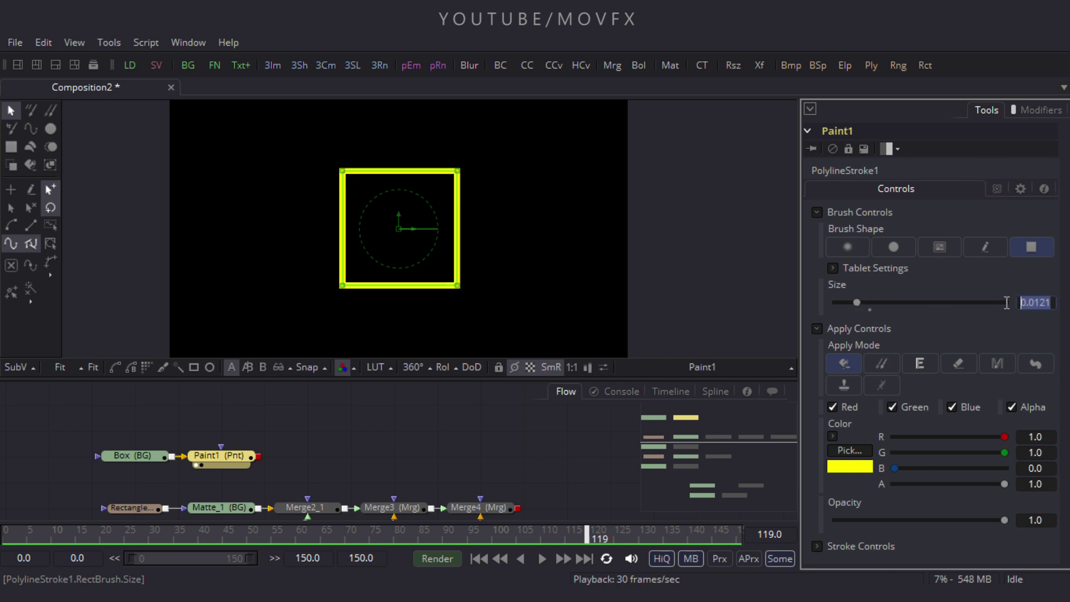
pyautogui.write('0.01')
pyautogui.press('Return')
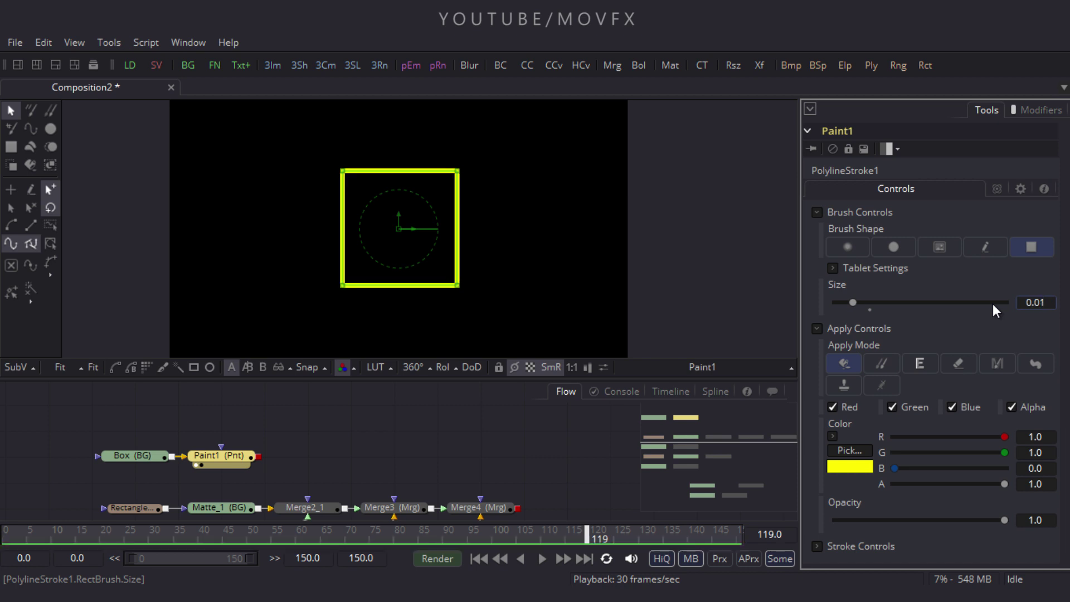
# Step: Add a Merge above Merge4 with Paint1 as foreground and Merge4 as background, and show it in the viewer
pyautogui.moveTo(352, 442); pyautogui.dragTo(263, 417)
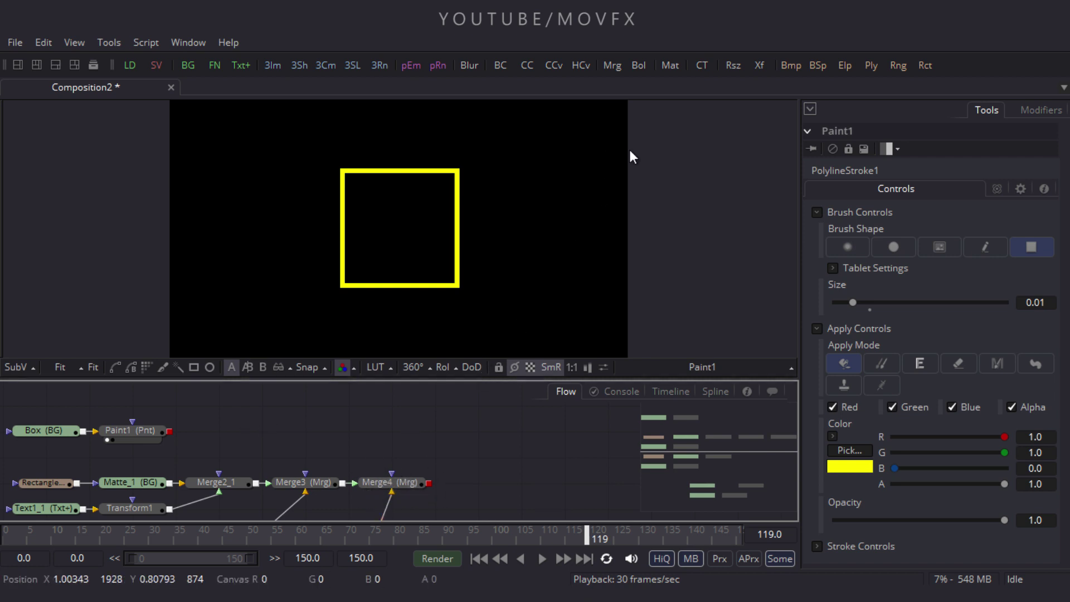
pyautogui.click(609, 64)
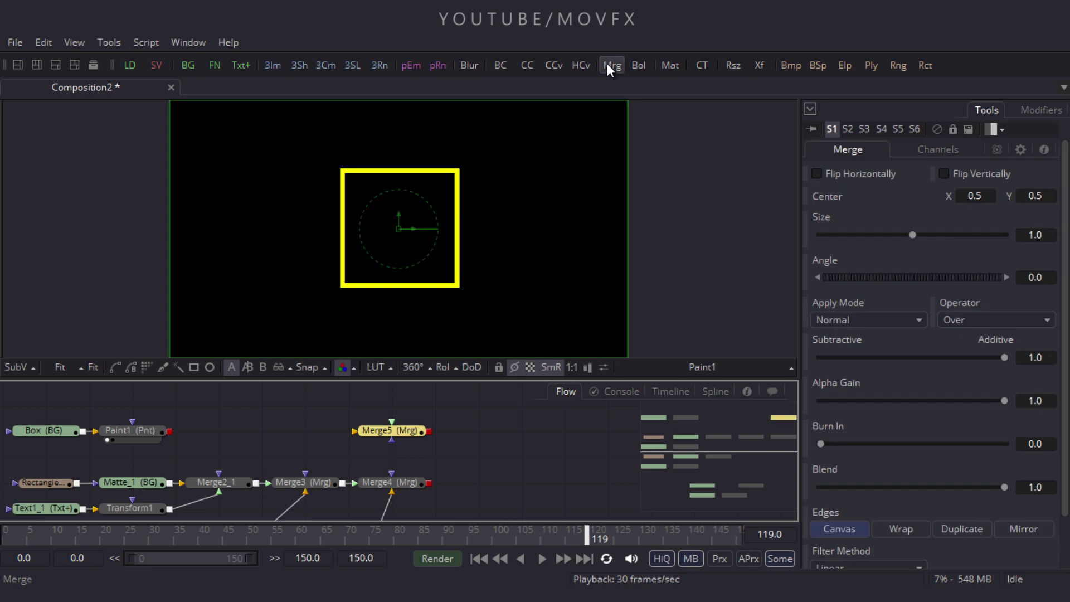
pyautogui.click(423, 443)
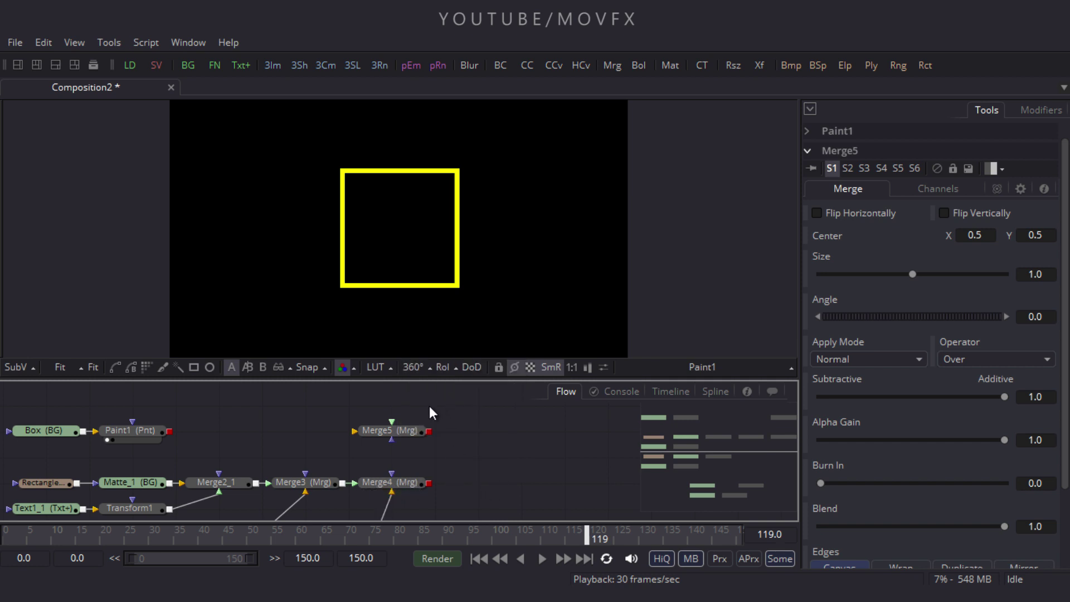
pyautogui.moveTo(354, 432); pyautogui.dragTo(404, 480)
pyautogui.moveTo(354, 431)
pyautogui.mouseDown()
pyautogui.moveTo(242, 439)
pyautogui.moveTo(180, 409)
pyautogui.moveTo(135, 433)
pyautogui.mouseUp()
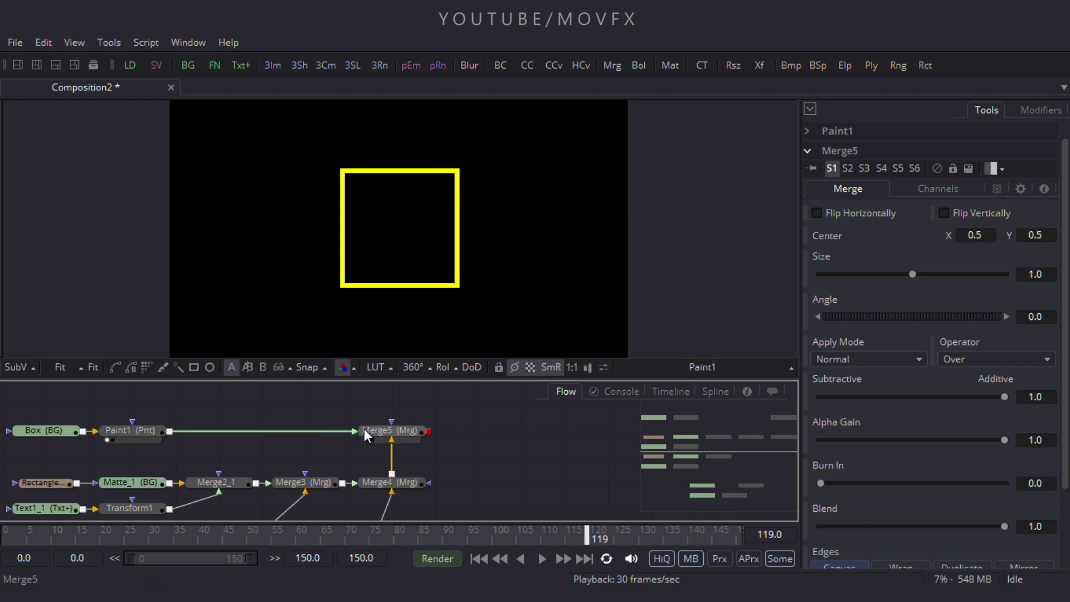
pyautogui.moveTo(372, 438); pyautogui.dragTo(391, 270)
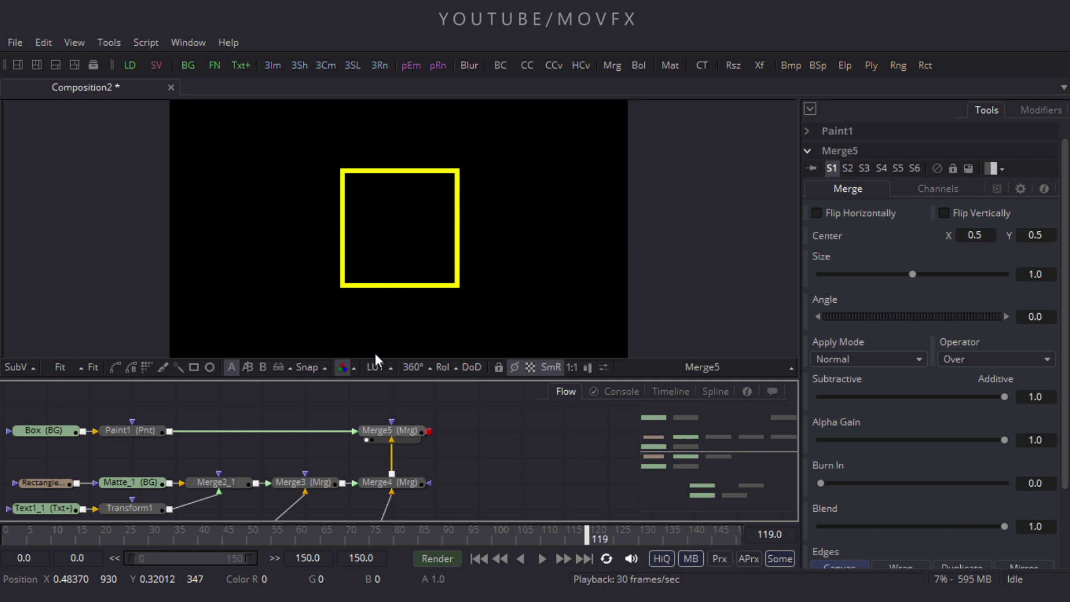
# Step: Set the Box background's alpha to 0 and preview the composite at frame 135
pyautogui.click(54, 403)
pyautogui.click(46, 430)
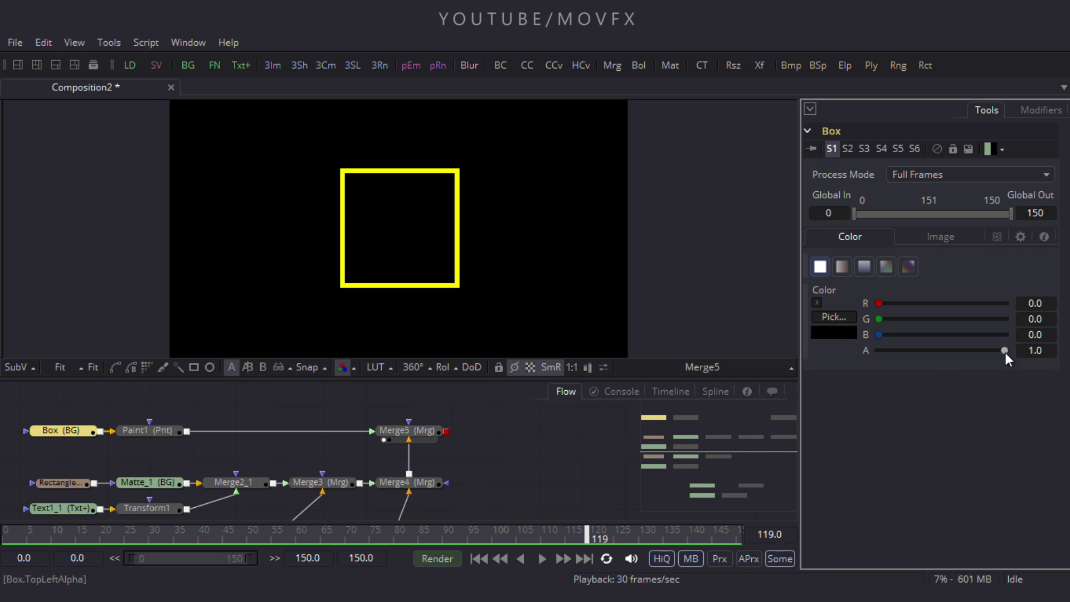
pyautogui.moveTo(1004, 351); pyautogui.dragTo(868, 354)
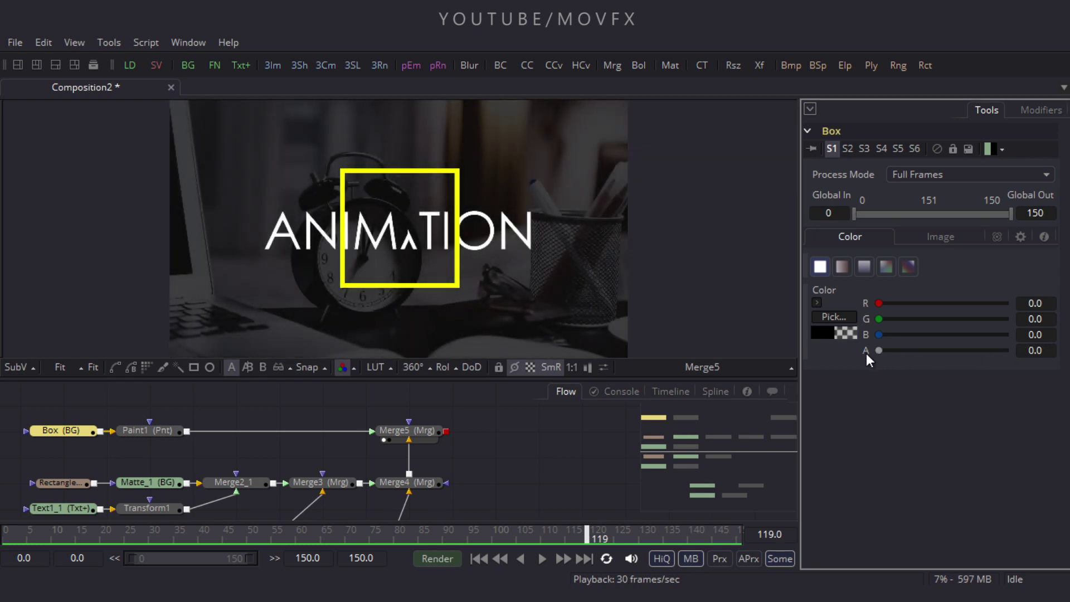
pyautogui.moveTo(592, 533); pyautogui.dragTo(654, 539)
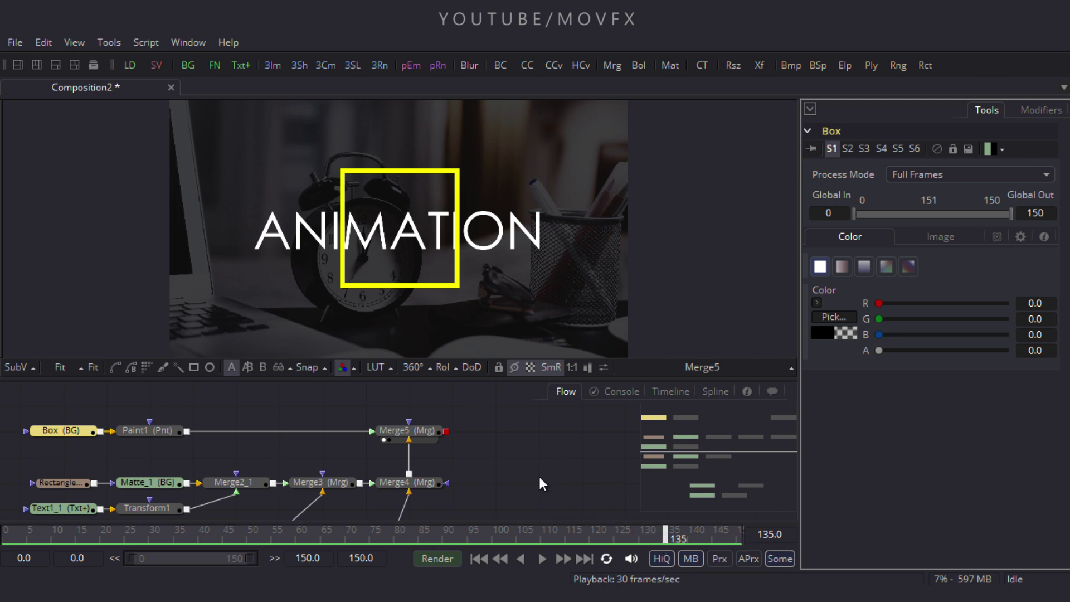
# Step: Set the Paint1 rectangle stroke's size to 0.6 in its stroke controls, leaving the brush size alone
pyautogui.click(147, 430)
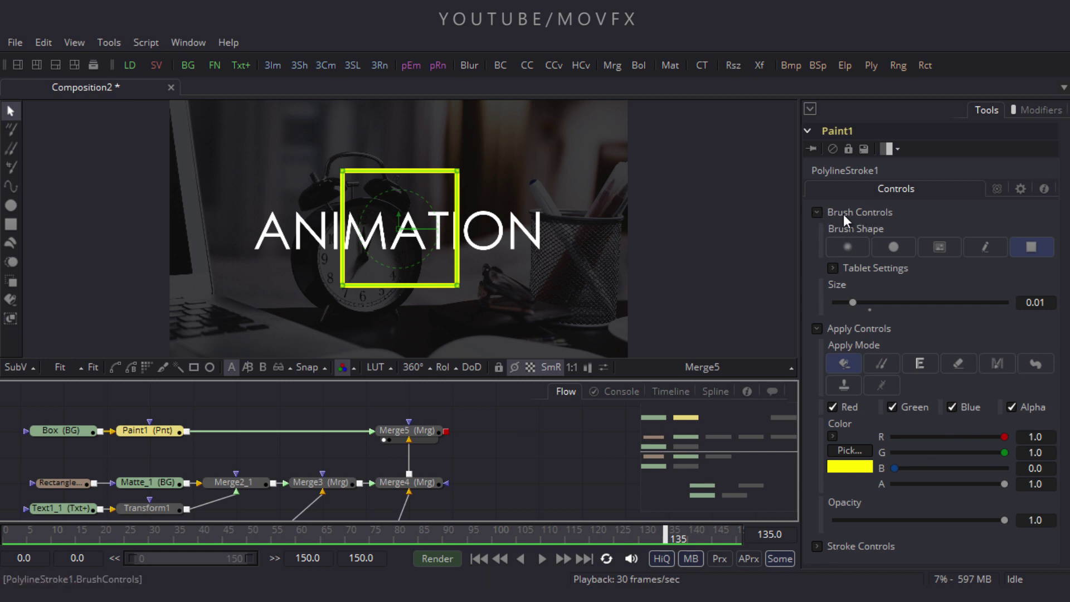
pyautogui.click(817, 212)
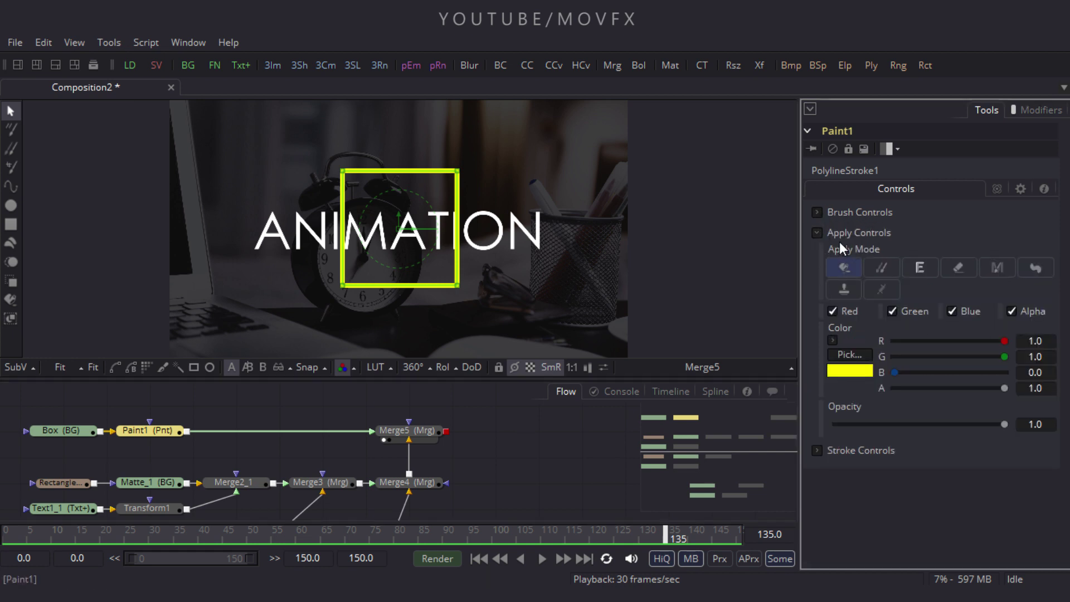
pyautogui.click(817, 233)
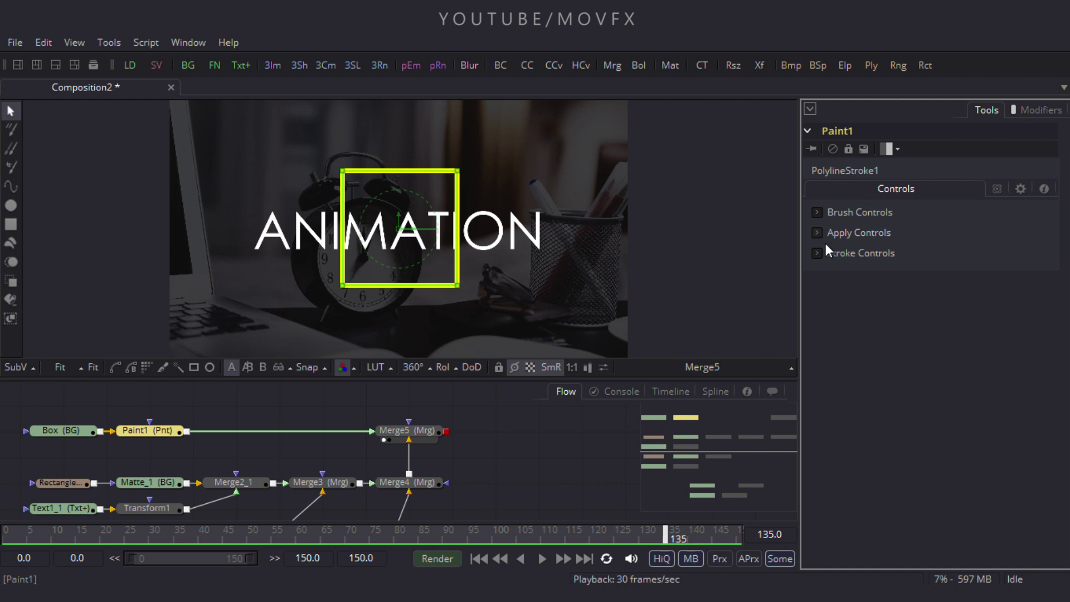
pyautogui.click(817, 252)
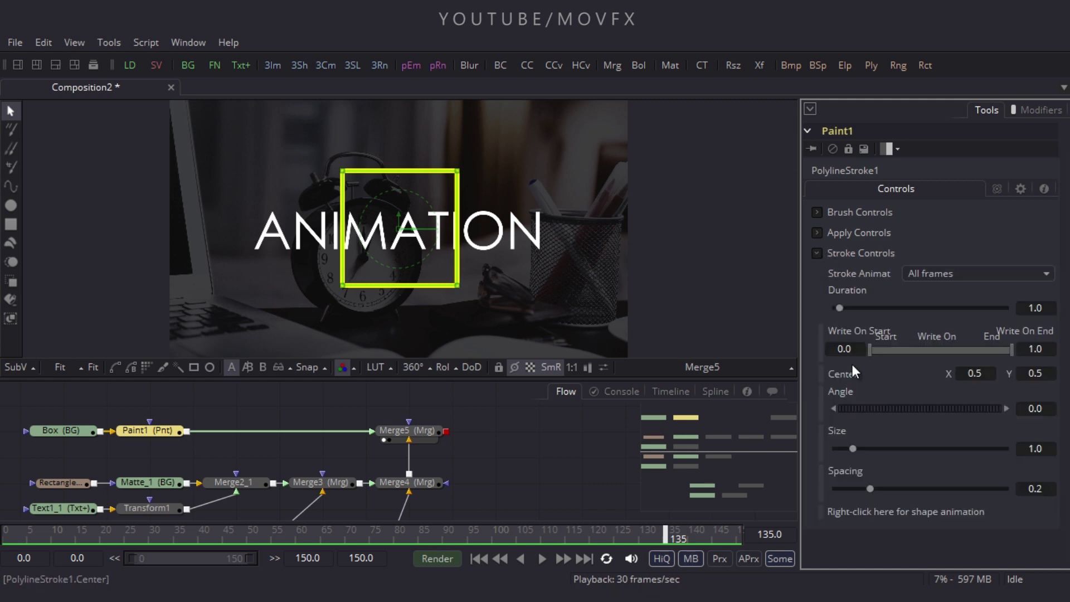
pyautogui.moveTo(851, 447); pyautogui.dragTo(845, 448)
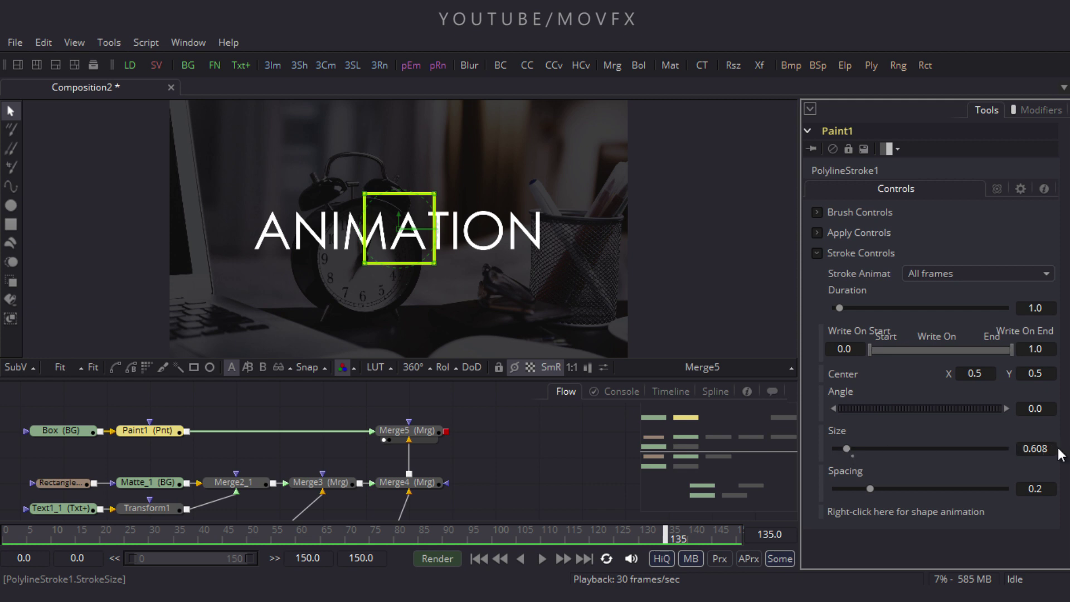
pyautogui.click(1036, 448)
pyautogui.write('0.6')
pyautogui.press('Tab')
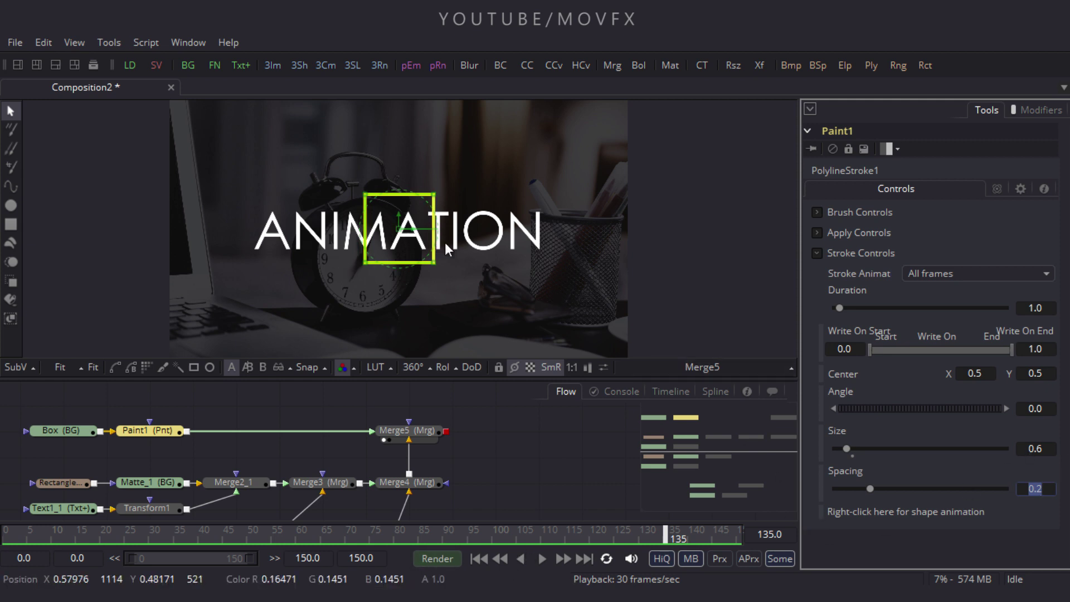
# Step: Keyframe the stroke's Write On End at 1.0 on frame 30 and 0.0 on frame 0, and play the write-on
pyautogui.moveTo(311, 538); pyautogui.dragTo(166, 546)
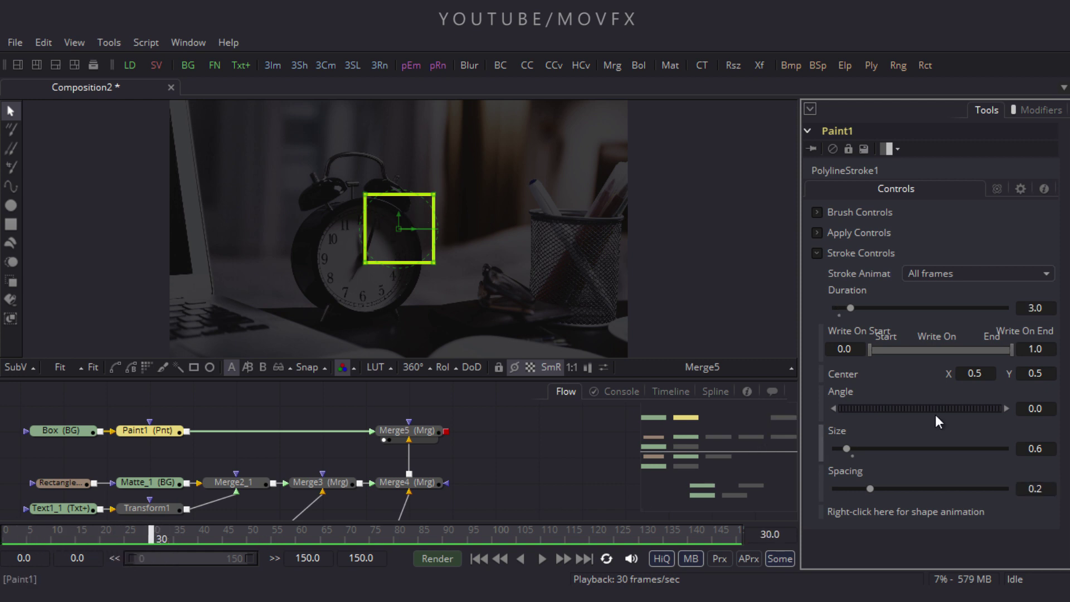
pyautogui.rightClick(1028, 333)
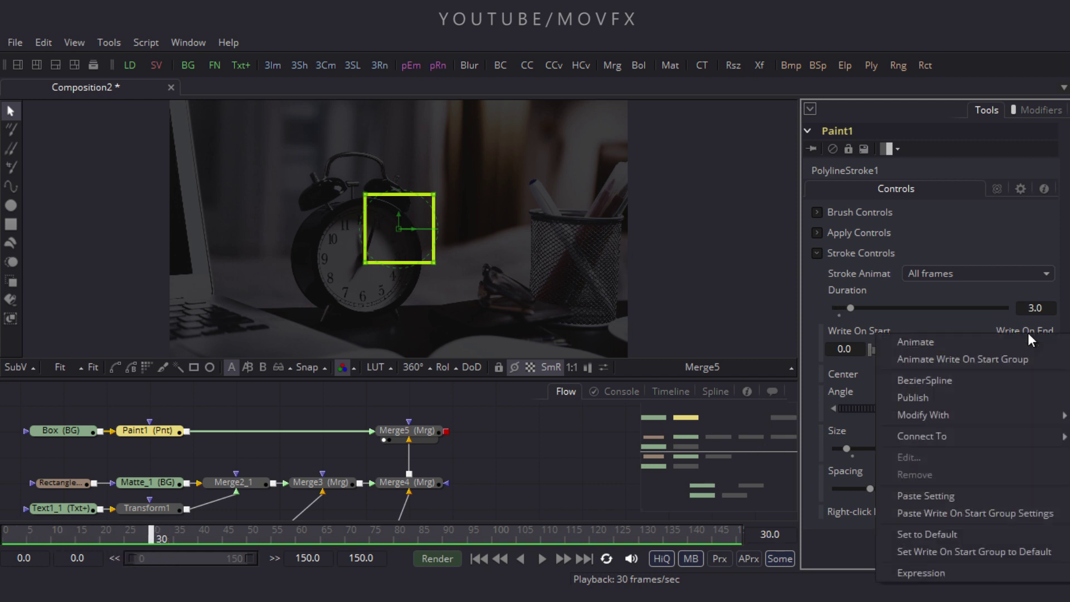
pyautogui.click(951, 340)
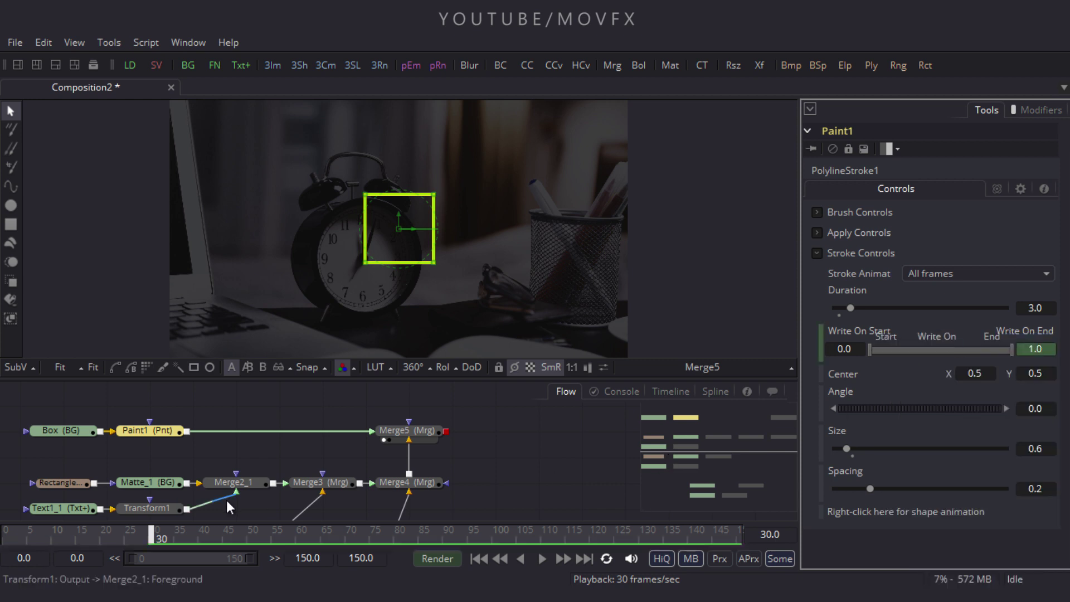
pyautogui.moveTo(146, 539); pyautogui.dragTo(4, 539)
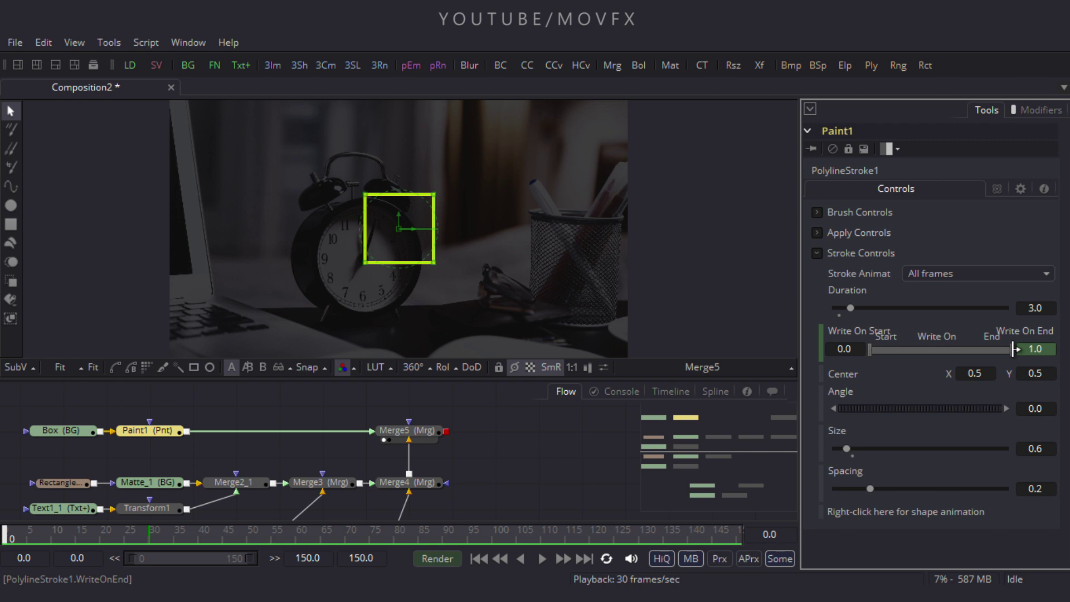
pyautogui.moveTo(1015, 349); pyautogui.dragTo(871, 354)
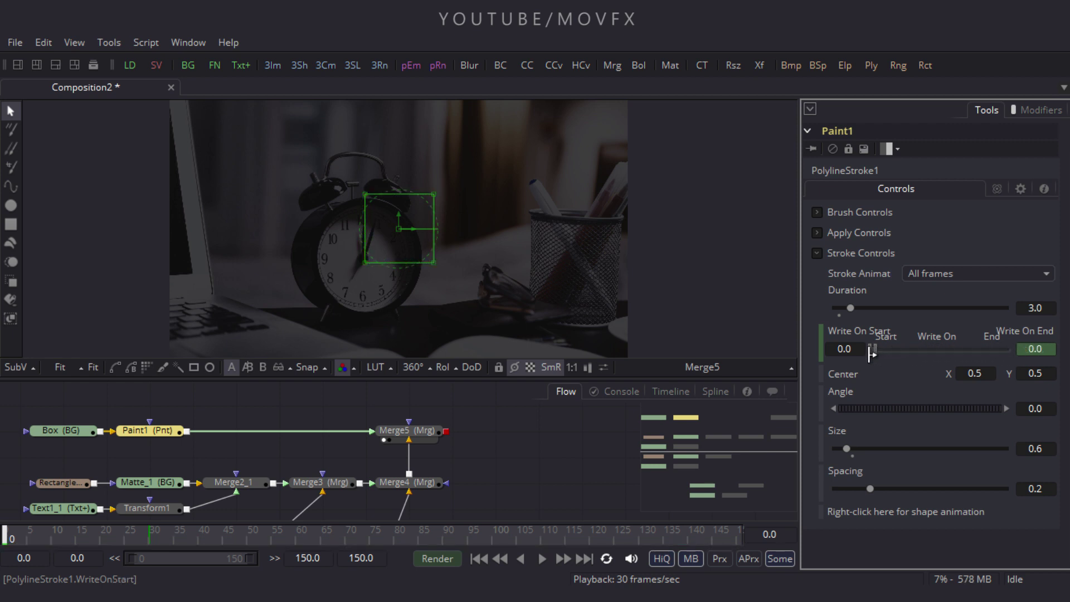
pyautogui.click(541, 559)
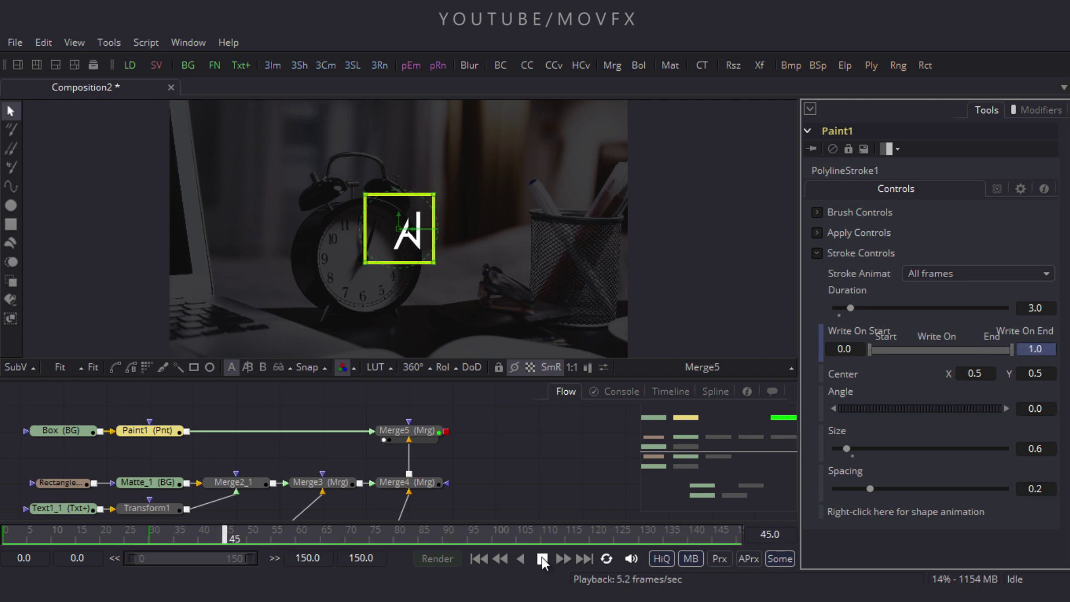
pyautogui.click(542, 560)
# Step: Enable shape animation for the box stroke's polyline at frame 35
pyautogui.moveTo(231, 536)
pyautogui.mouseDown()
pyautogui.moveTo(256, 543)
pyautogui.moveTo(176, 540)
pyautogui.mouseUp()
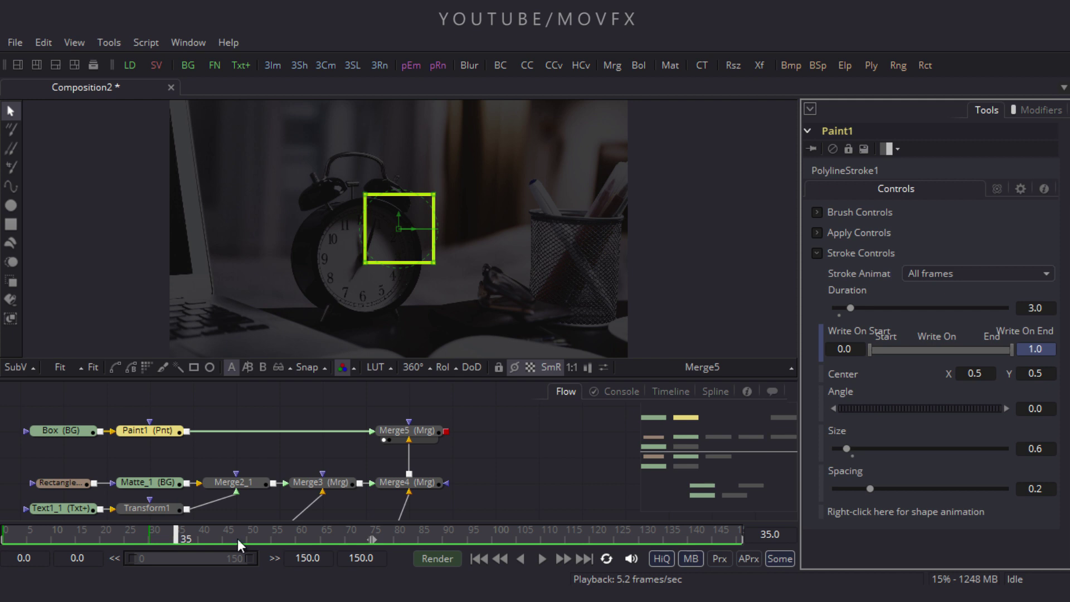
pyautogui.rightClick(860, 516)
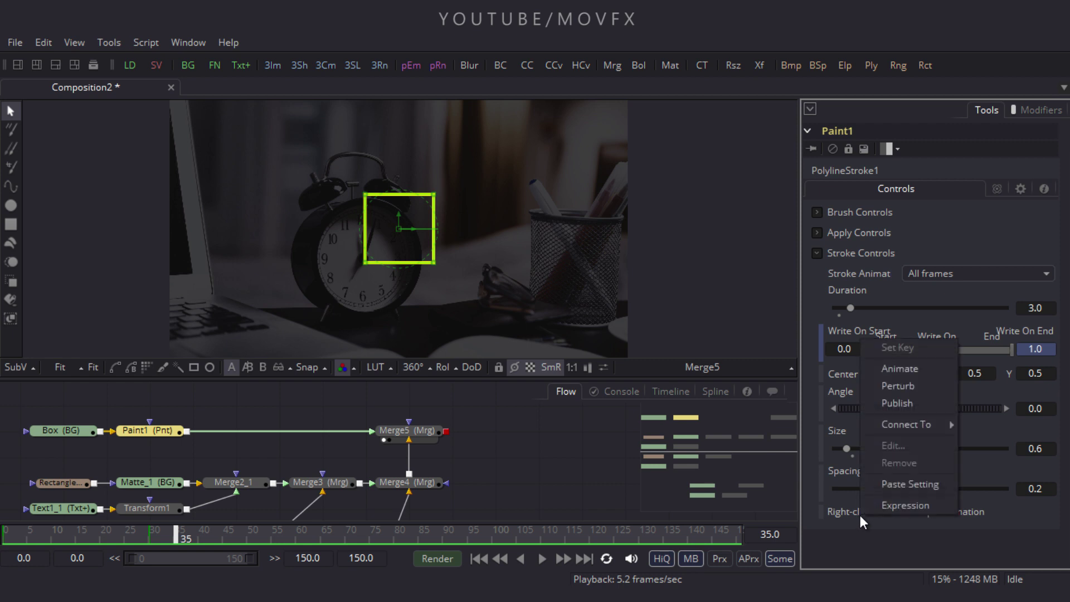
pyautogui.click(908, 374)
# Step: At frame 125, select the box's two right corner points and stretch that side outward past the N of ANIMATION
pyautogui.moveTo(305, 540); pyautogui.dragTo(663, 570)
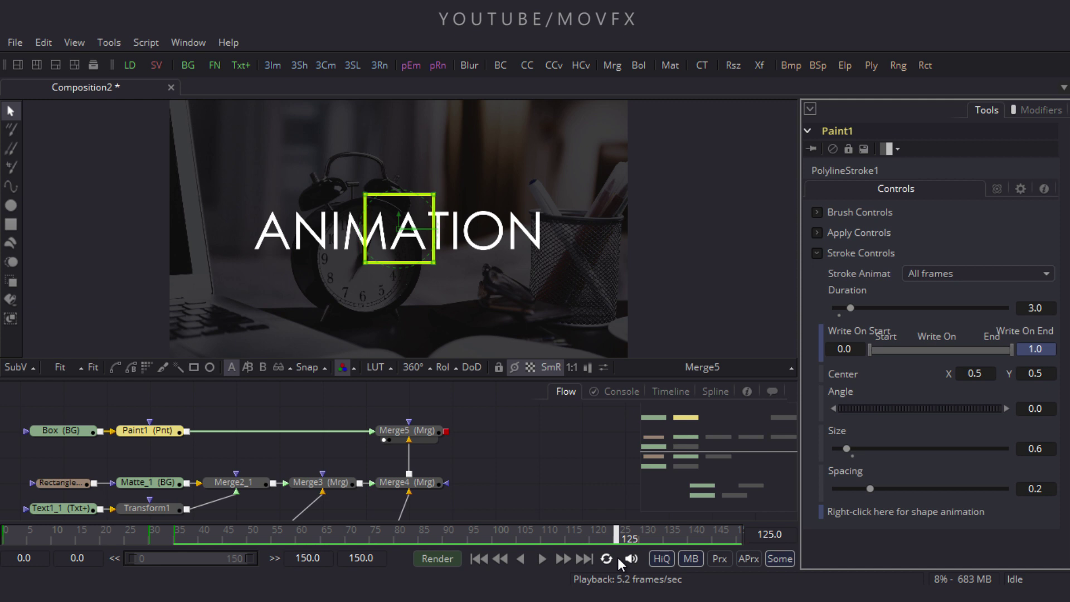
pyautogui.moveTo(480, 172); pyautogui.dragTo(422, 283)
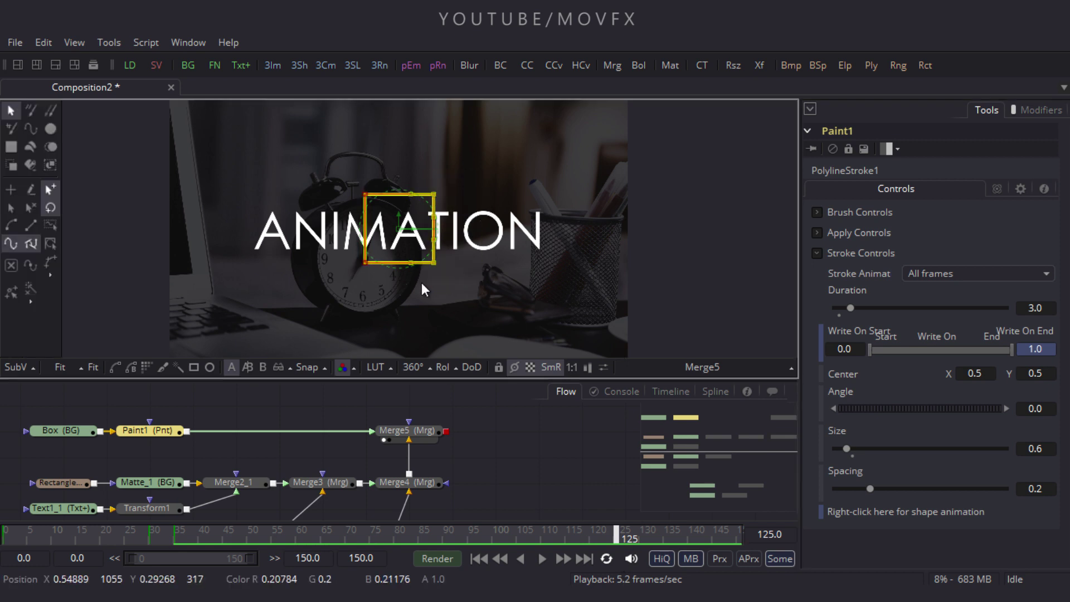
pyautogui.hotkey('shift', 'Right')
pyautogui.hotkey('shift', 'Right')
pyautogui.hotkey('shift', 'Right')
pyautogui.hotkey('shift', 'Right')
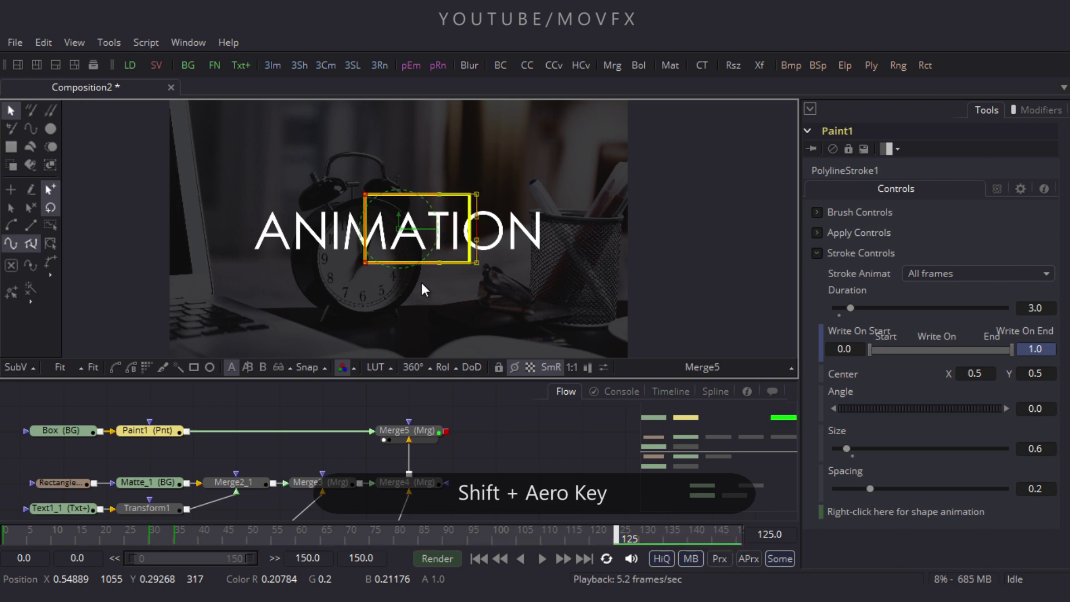
pyautogui.hotkey('shift', 'Right')
pyautogui.hotkey('shift', 'Right')
pyautogui.hotkey('shift', 'Right')
pyautogui.hotkey('shift', 'Right')
pyautogui.hotkey('shift', 'Right')
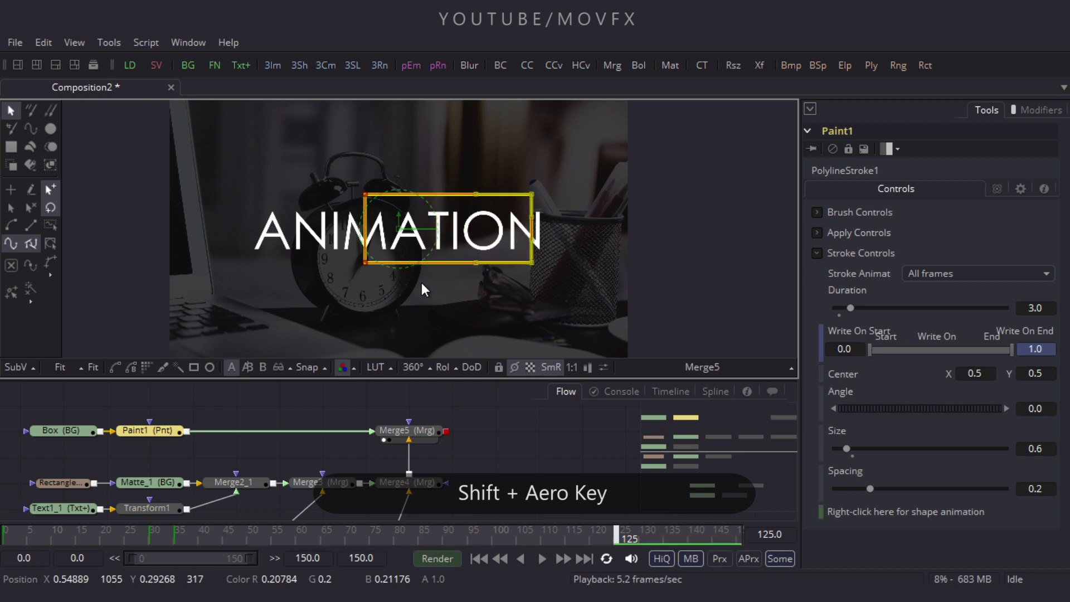
pyautogui.hotkey('shift', 'Right')
pyautogui.hotkey('shift', 'Right')
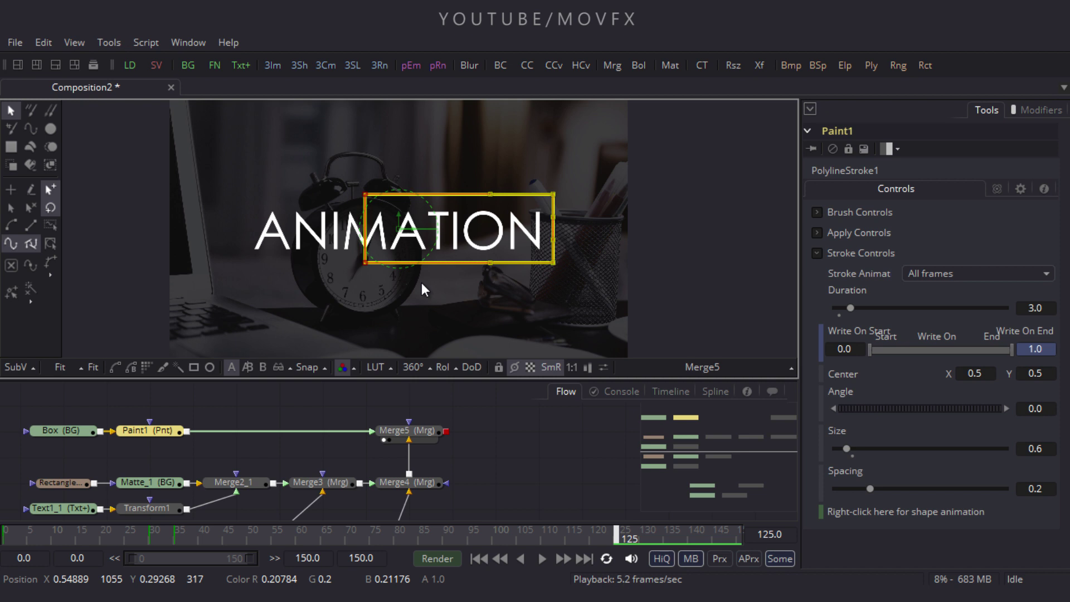
# Step: Stretch the box's left side outward past the first A with even margins around ANIMATION, and check the result at frame 146
pyautogui.hotkey('shift', 'Left')
pyautogui.hotkey('shift', 'Left')
pyautogui.hotkey('shift', 'Left')
pyautogui.hotkey('shift', 'Left')
pyautogui.hotkey('shift', 'Left')
pyautogui.hotkey('shift', 'Left')
pyautogui.hotkey('shift', 'Left')
pyautogui.hotkey('shift', 'Left')
pyautogui.hotkey('shift', 'Left')
pyautogui.hotkey('shift', 'Left')
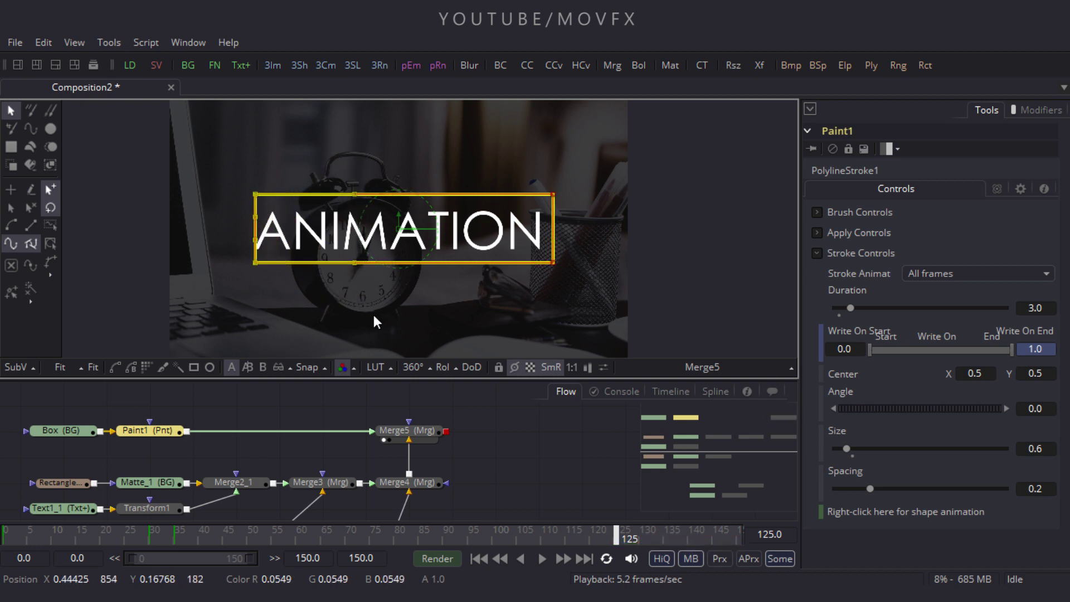
pyautogui.hotkey('shift', 'Left')
pyautogui.hotkey('shift', 'Right')
pyautogui.hotkey('shift', 'Left')
pyautogui.moveTo(520, 450); pyautogui.dragTo(409, 429)
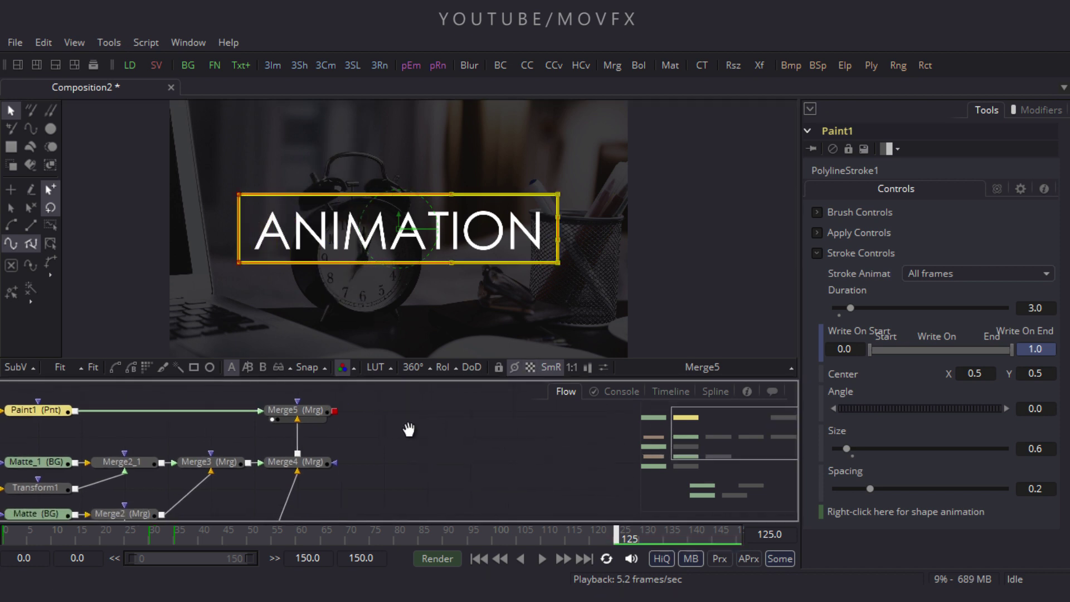
pyautogui.click(413, 449)
pyautogui.moveTo(436, 523)
pyautogui.mouseDown()
pyautogui.moveTo(117, 524)
pyautogui.moveTo(403, 518)
pyautogui.moveTo(651, 535)
pyautogui.mouseUp()
# Step: Move the Image and Crop1 nodes away from Merge1 and insert a Transform between Crop1 and Merge1
pyautogui.moveTo(360, 459); pyautogui.dragTo(403, 417)
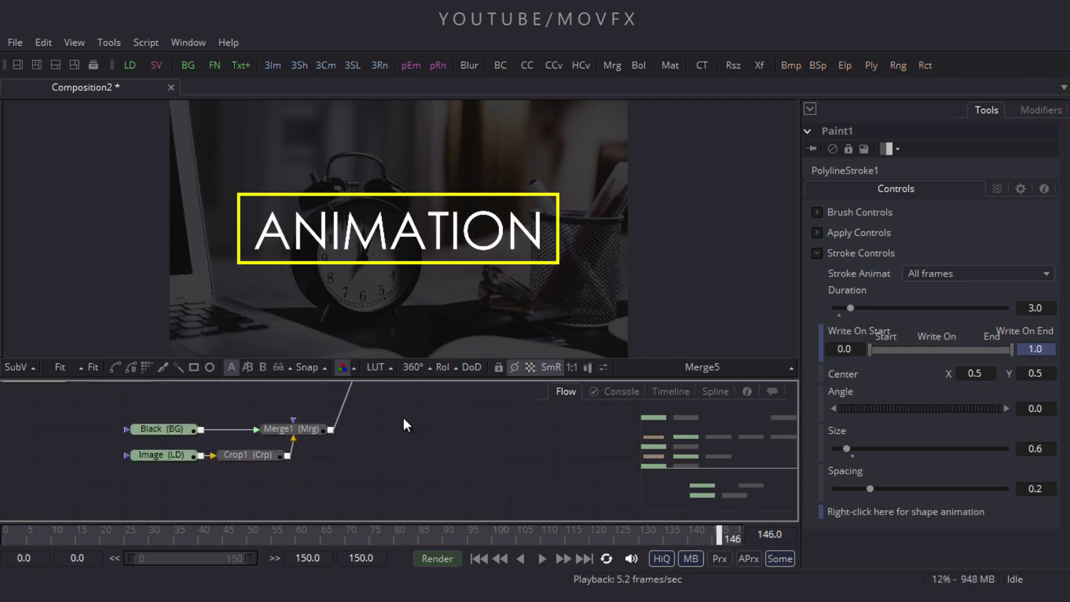
pyautogui.click(424, 446)
pyautogui.moveTo(440, 465); pyautogui.dragTo(458, 433)
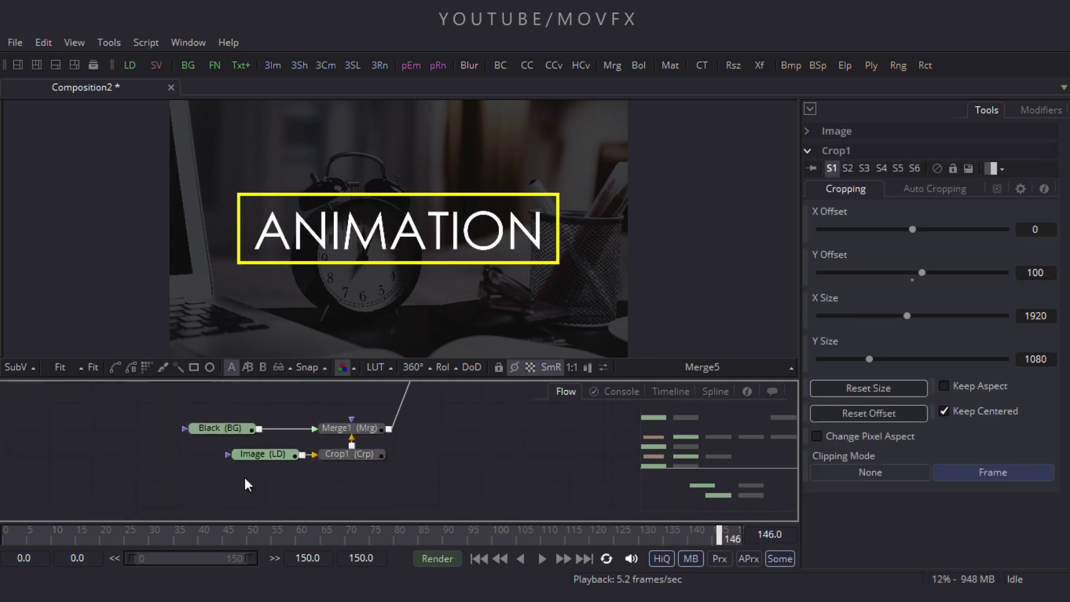
pyautogui.moveTo(244, 478); pyautogui.dragTo(178, 480)
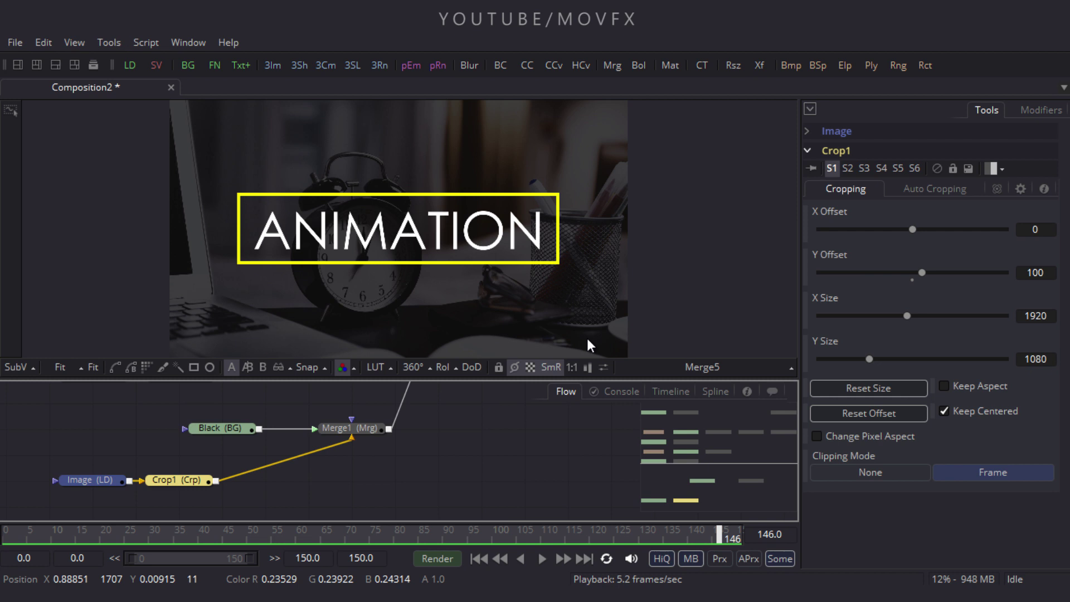
pyautogui.click(759, 65)
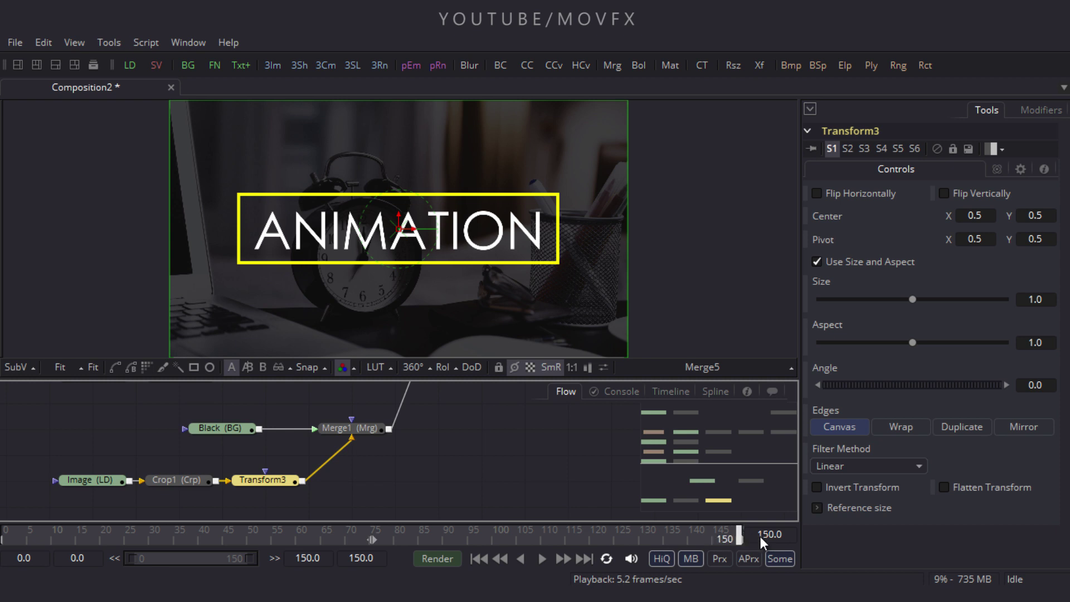
# Step: Keyframe the image Transform's Size at 1.0 on frame 150 and 1.171 on frame 35
pyautogui.rightClick(827, 285)
pyautogui.click(845, 294)
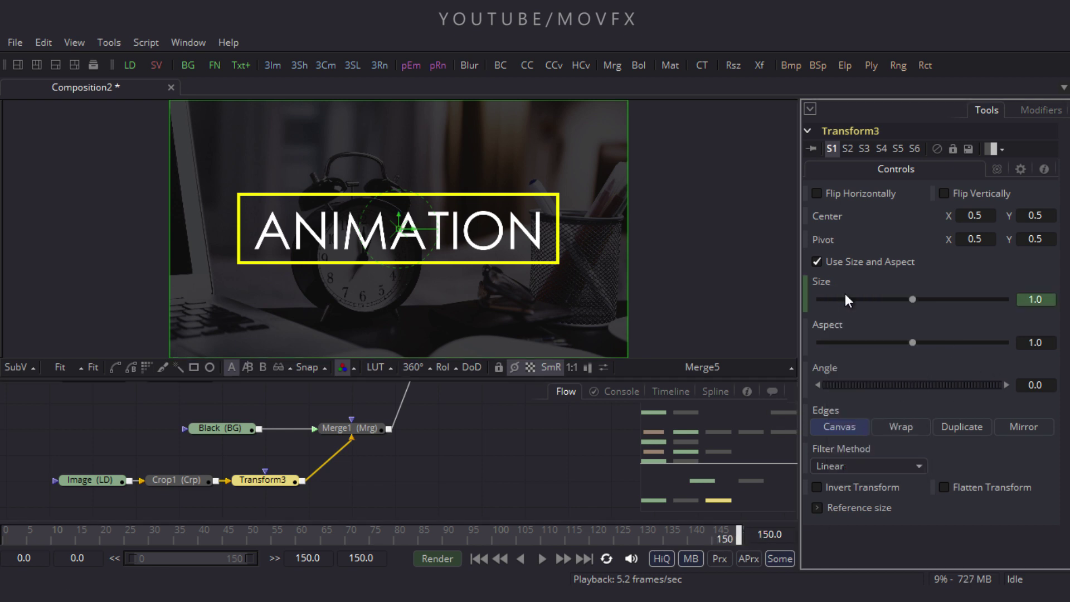
pyautogui.moveTo(647, 532); pyautogui.dragTo(176, 541)
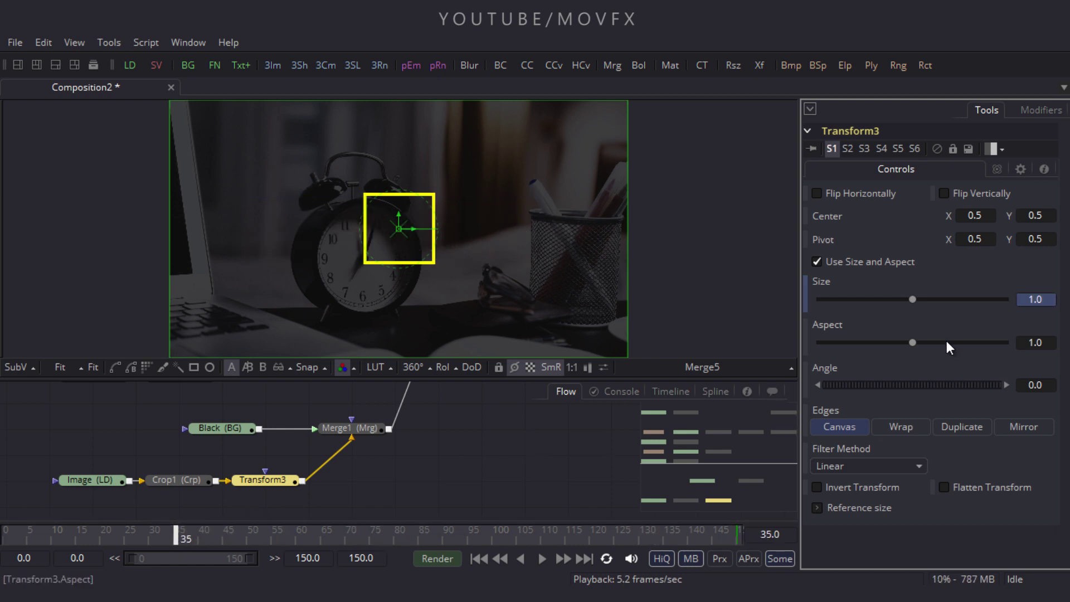
pyautogui.moveTo(912, 300); pyautogui.dragTo(916, 299)
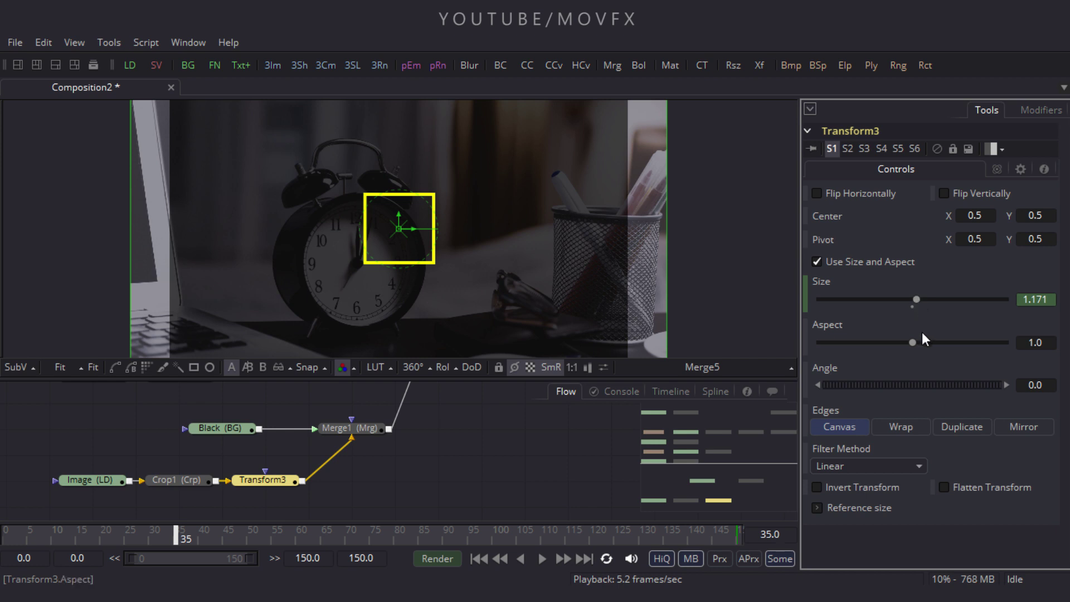
# Step: Play the composite from the first frame and scrub to frame 85 to check the background zoom against the text and box
pyautogui.click(479, 559)
pyautogui.click(542, 558)
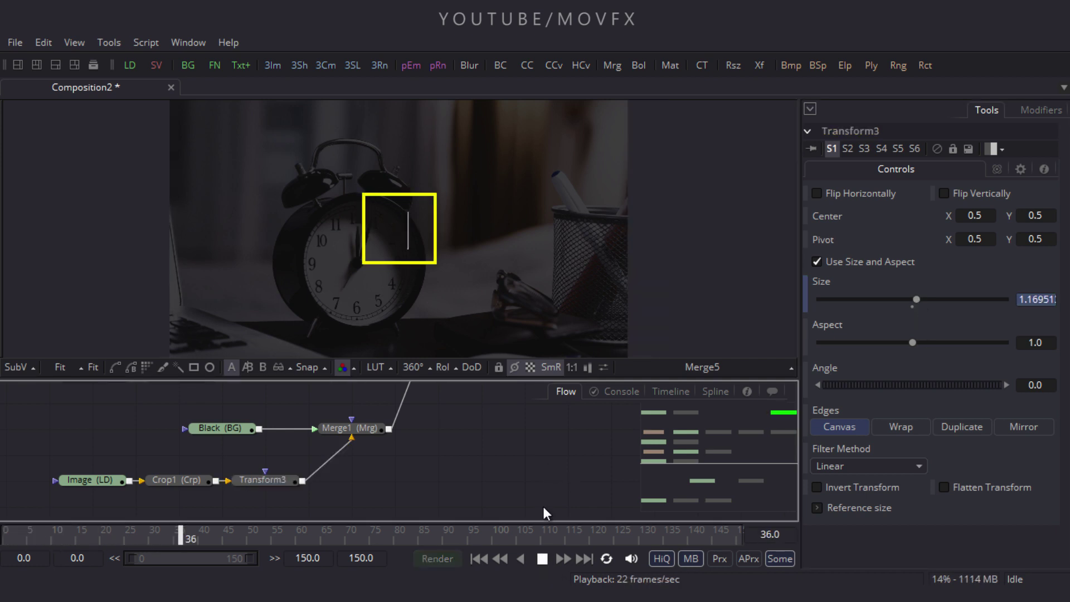
pyautogui.click(541, 558)
pyautogui.click(368, 540)
pyautogui.moveTo(368, 539); pyautogui.dragTo(422, 538)
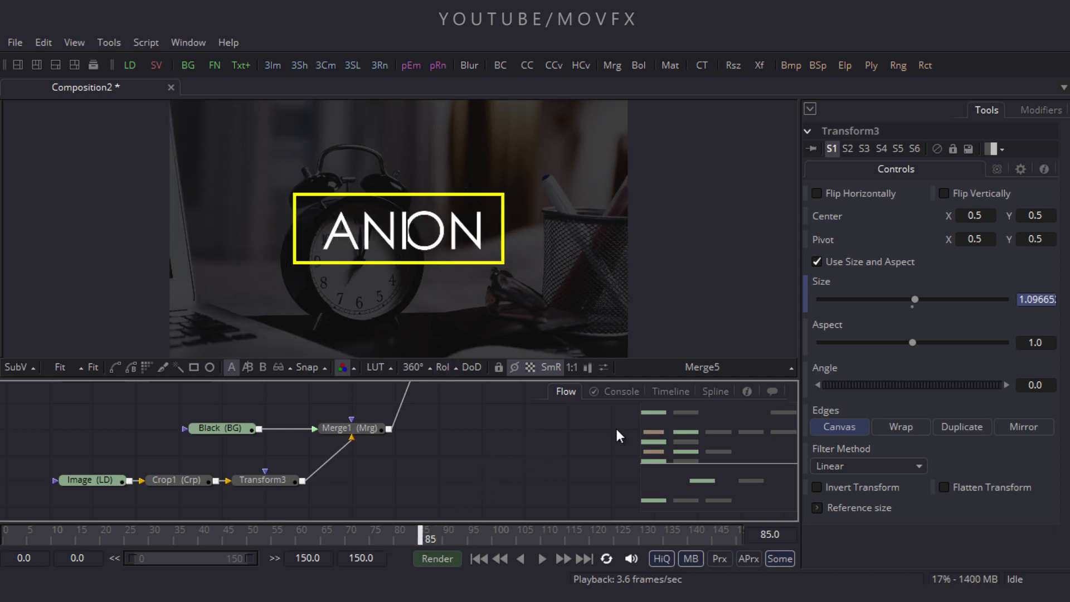
# Step: Show only Transform3's Size curve in the full-screen spline editor and flatten both of its keyframes
pyautogui.click(711, 393)
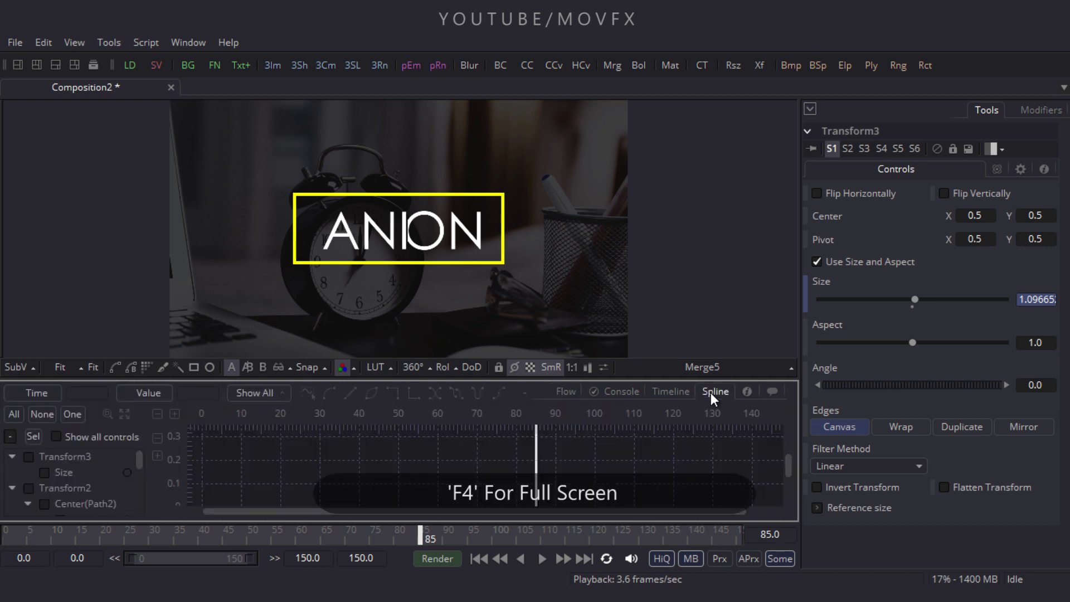
pyautogui.press('F4')
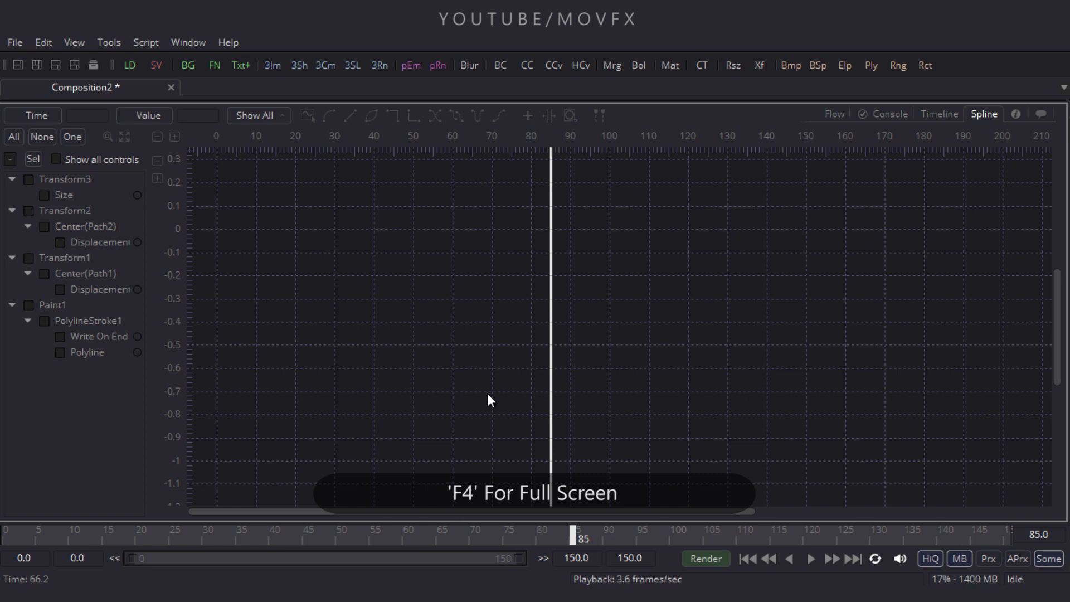
pyautogui.click(76, 140)
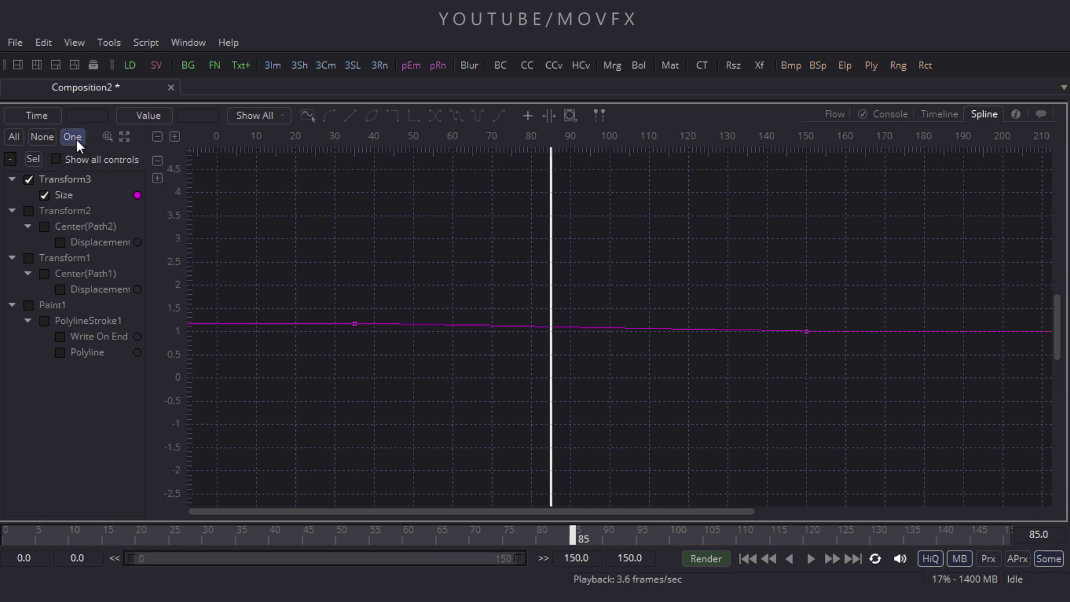
pyautogui.moveTo(324, 269); pyautogui.dragTo(828, 428)
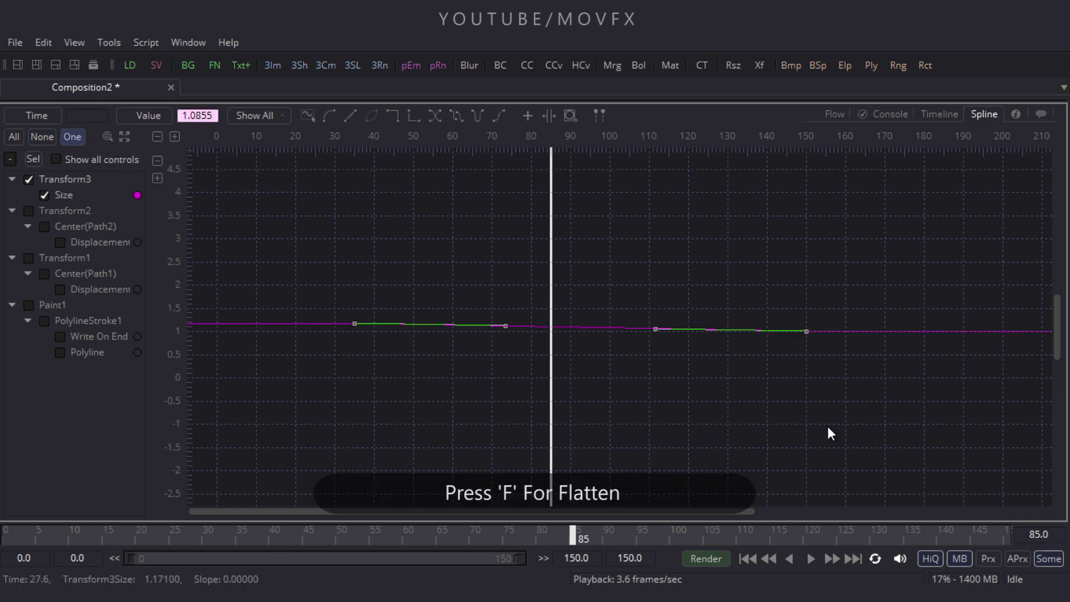
pyautogui.press('f')
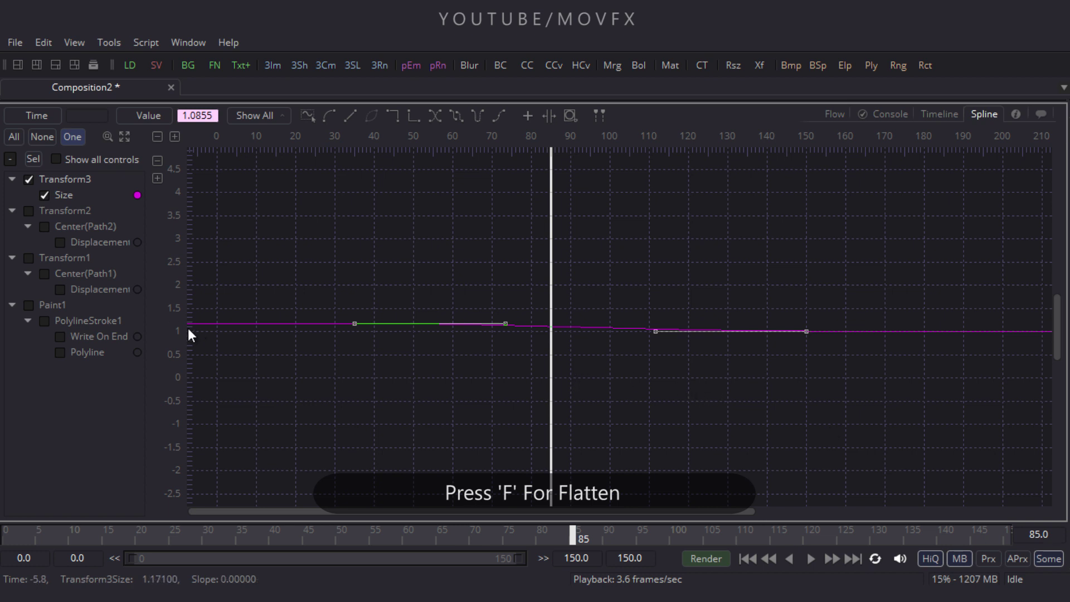
# Step: Stretch the flat handle of Transform3's Size keyframe at frame 150 back to frame 35 for a long ease-out
pyautogui.moveTo(170, 323); pyautogui.dragTo(174, 266)
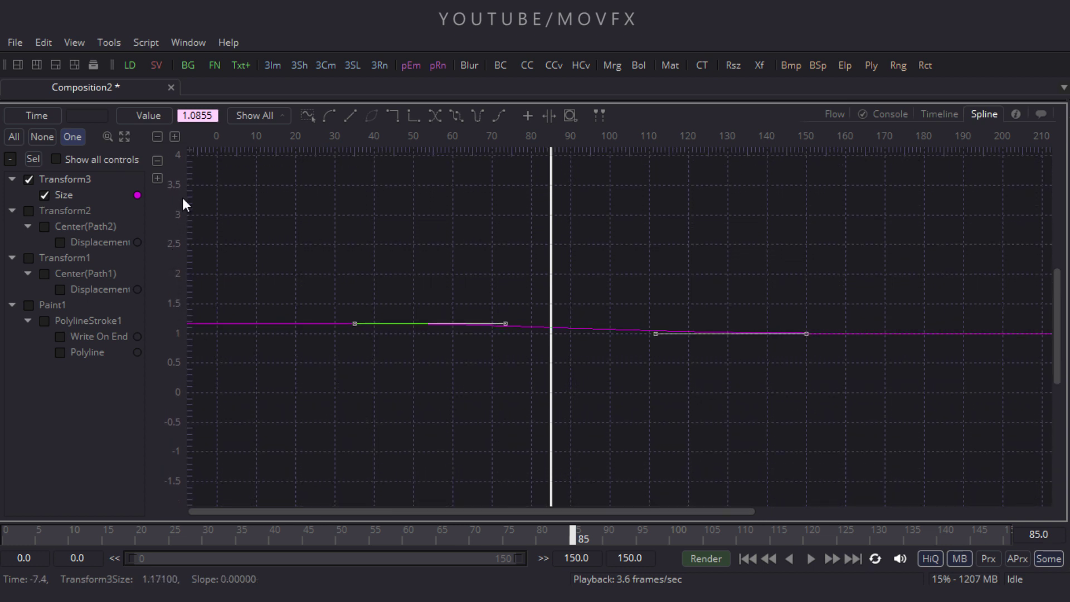
pyautogui.click(129, 140)
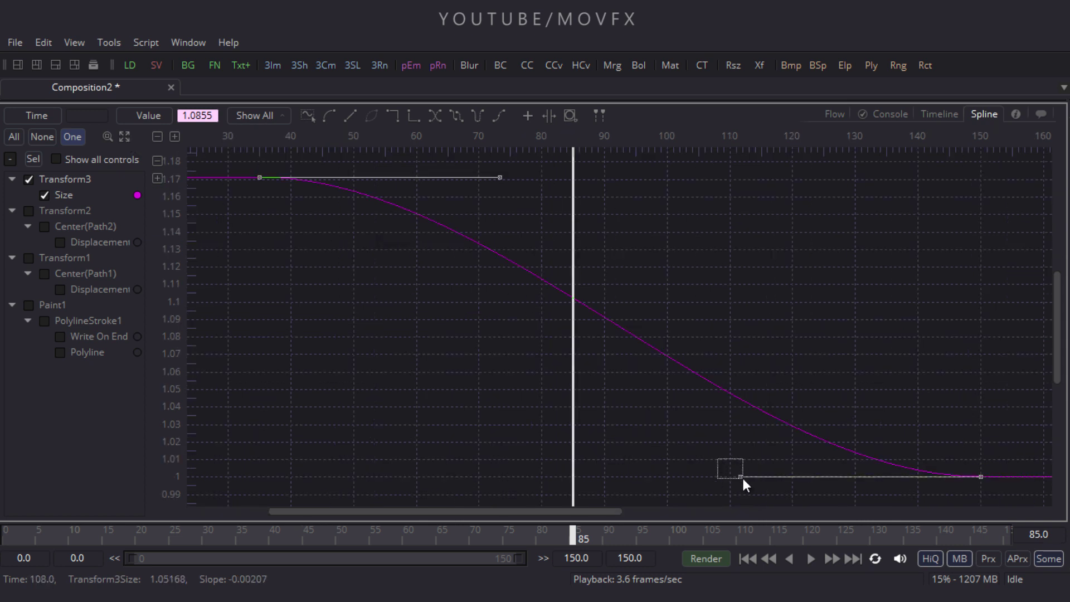
pyautogui.moveTo(743, 478); pyautogui.dragTo(1016, 510)
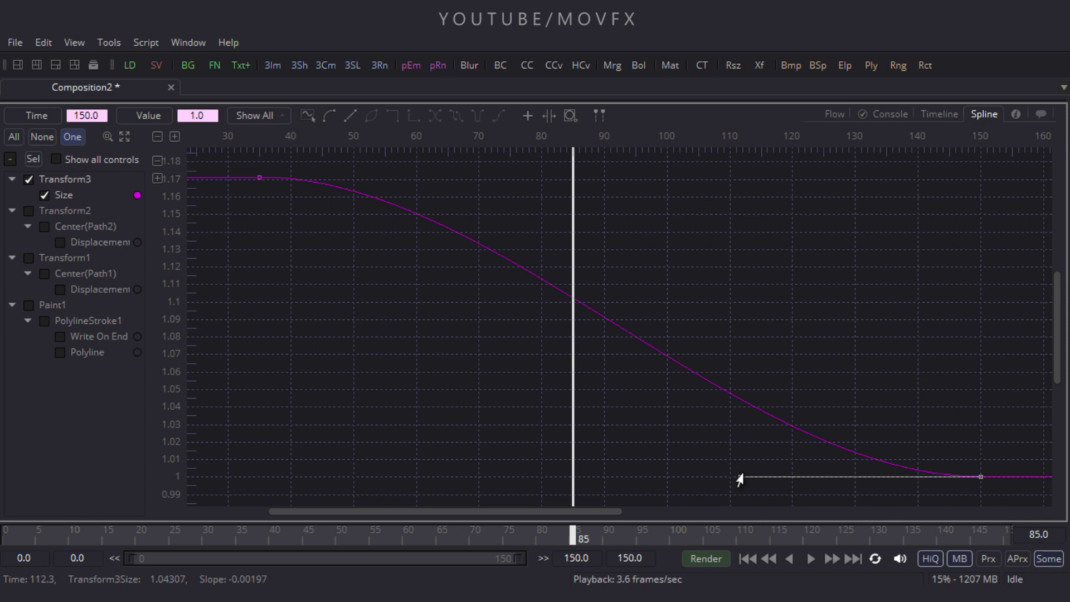
pyautogui.moveTo(740, 478); pyautogui.dragTo(258, 483)
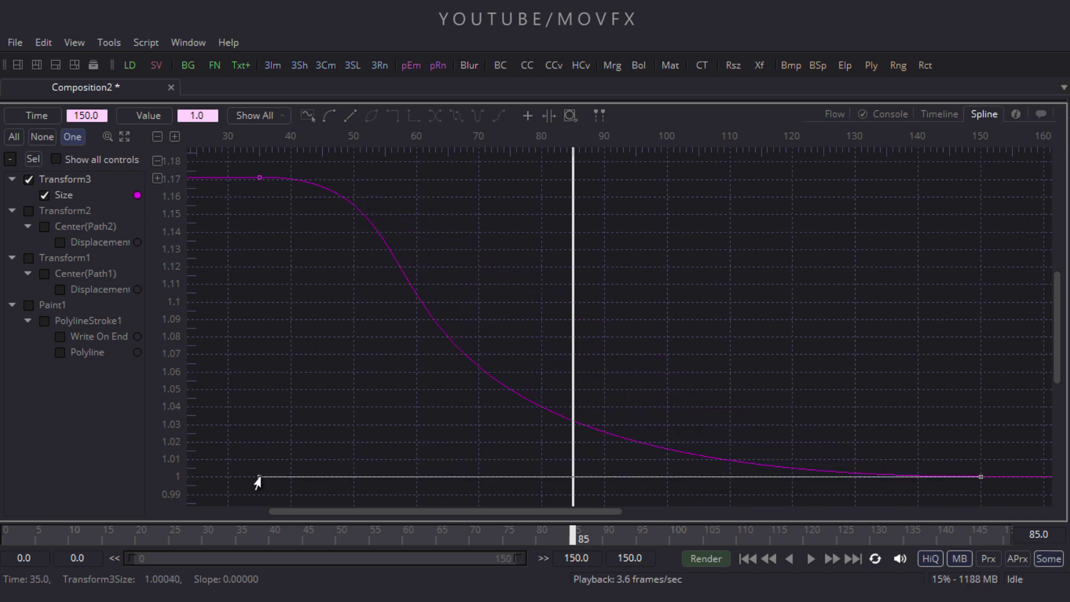
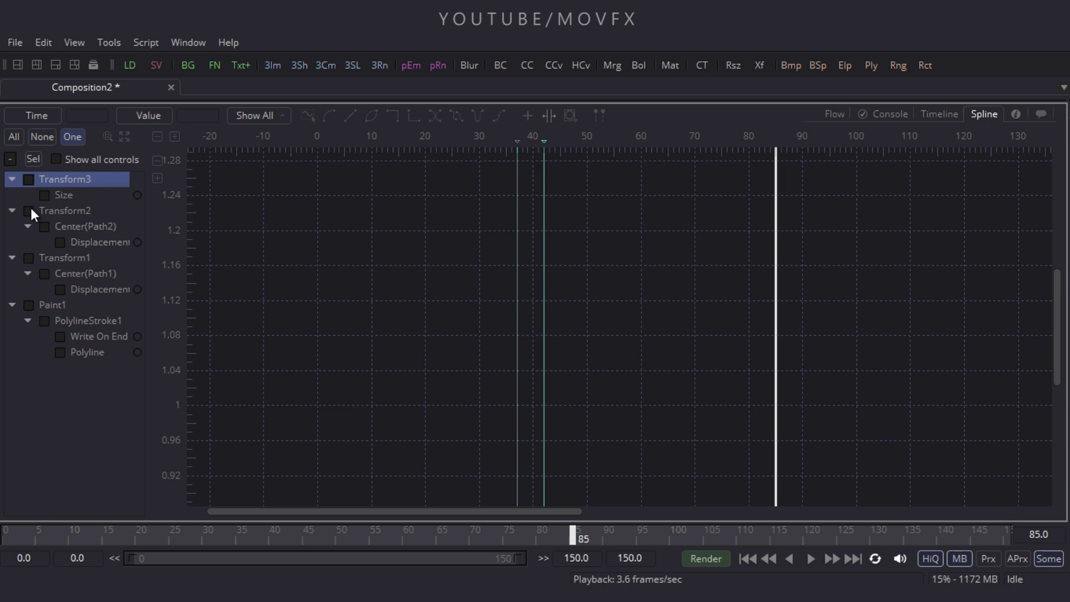
# Step: Show only Transform2's Displacement curve, flatten both keyframes, and stretch the end keyframe's handle back to frame 35
pyautogui.click(31, 210)
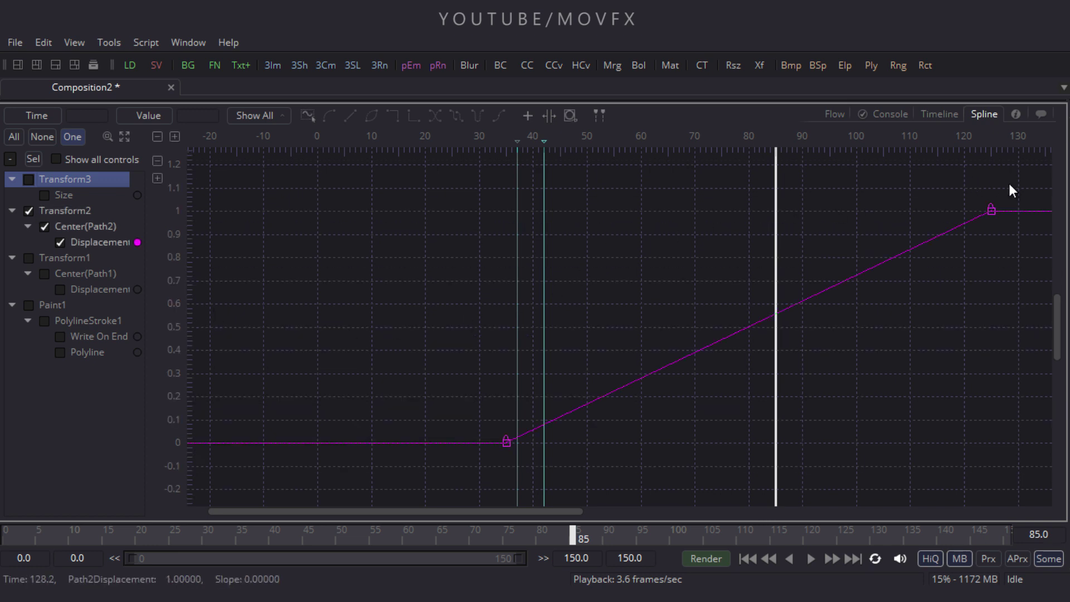
pyautogui.moveTo(1022, 183); pyautogui.dragTo(461, 455)
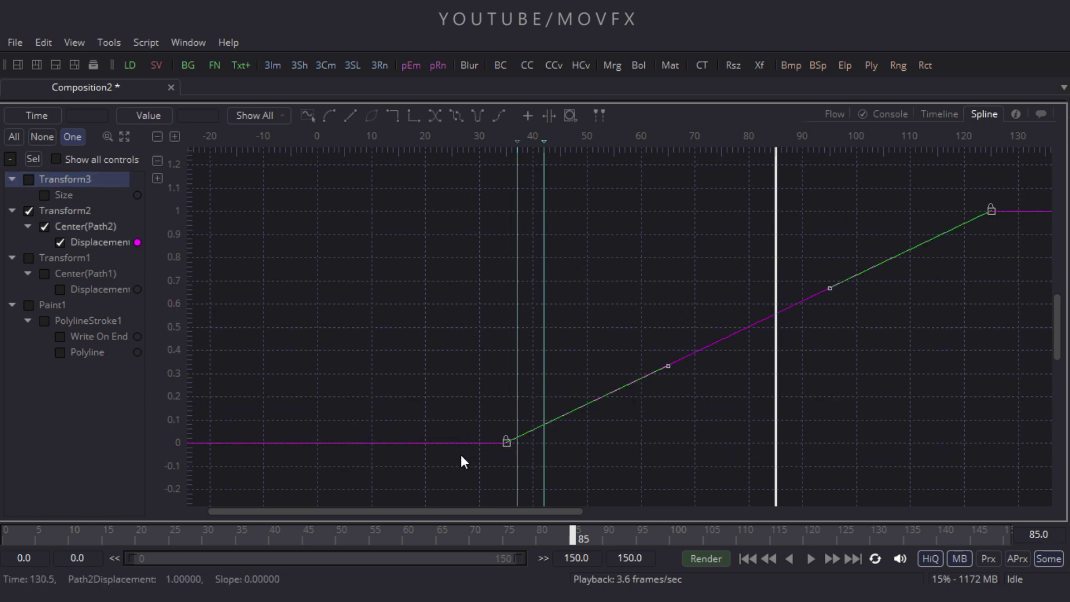
pyautogui.hotkey('shift', 's')
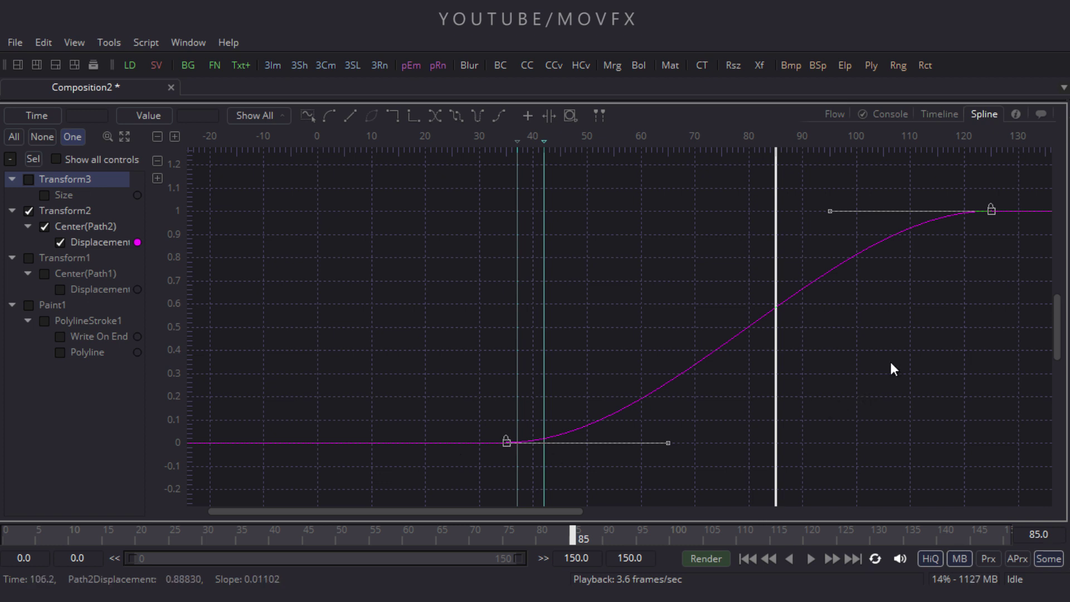
pyautogui.moveTo(831, 211); pyautogui.dragTo(504, 217)
pyautogui.scroll(4, 511, 296)
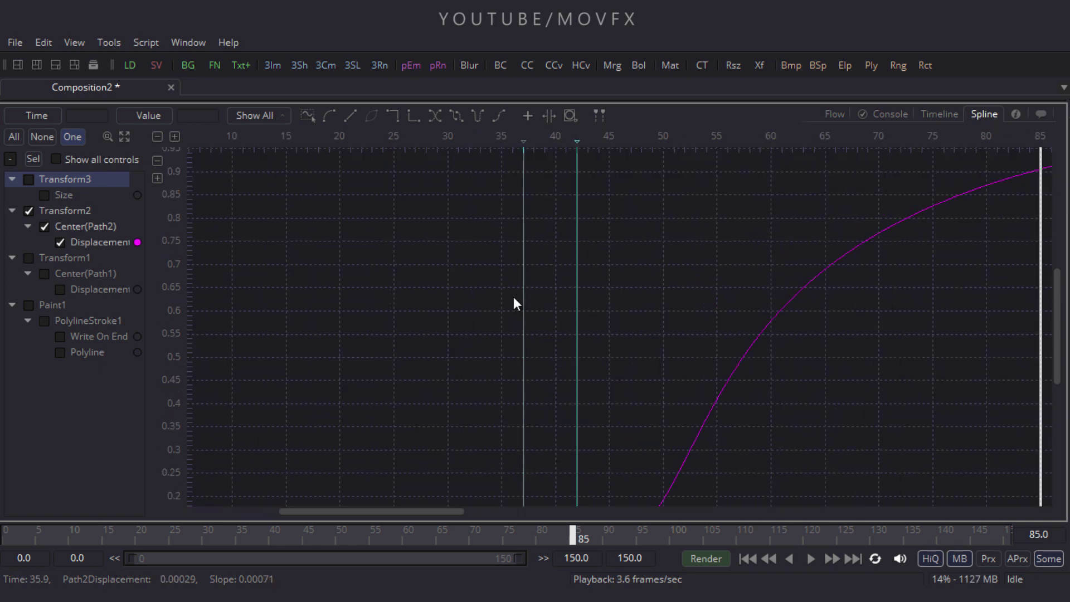
pyautogui.scroll(-6, 650, 286)
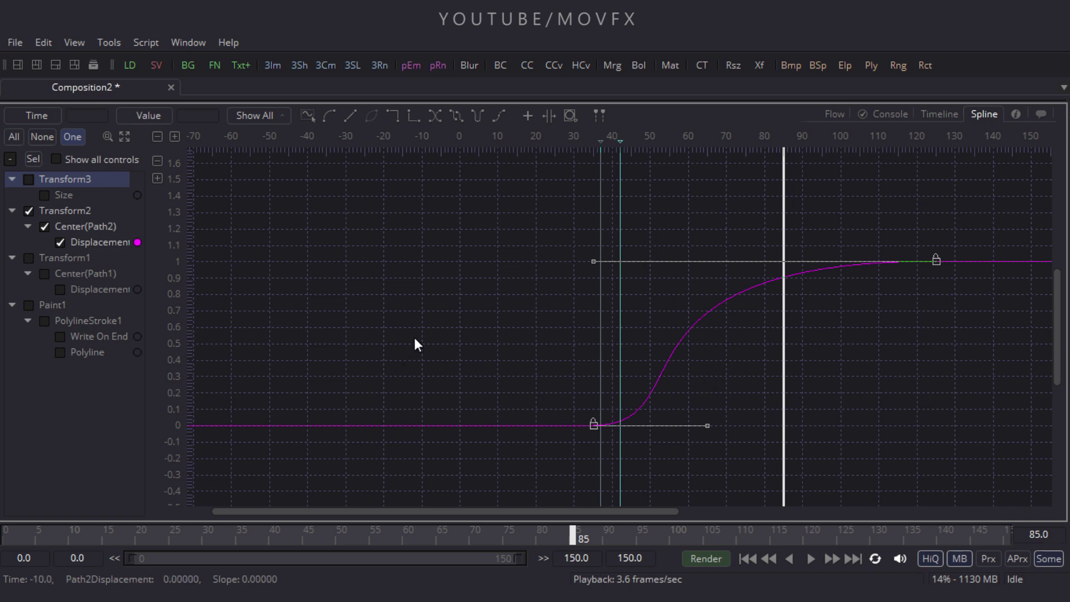
# Step: Flatten both keyframes of Transform1's Displacement curve, move the guide to frame 35, and stretch the end keyframe's handle back to it
pyautogui.click(29, 258)
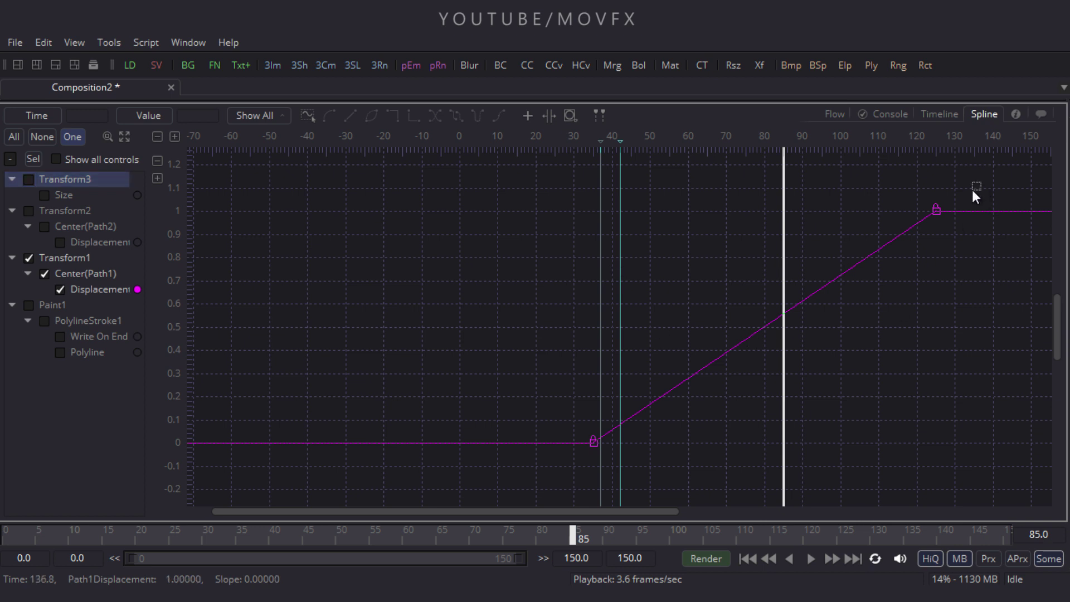
pyautogui.moveTo(973, 189); pyautogui.dragTo(572, 466)
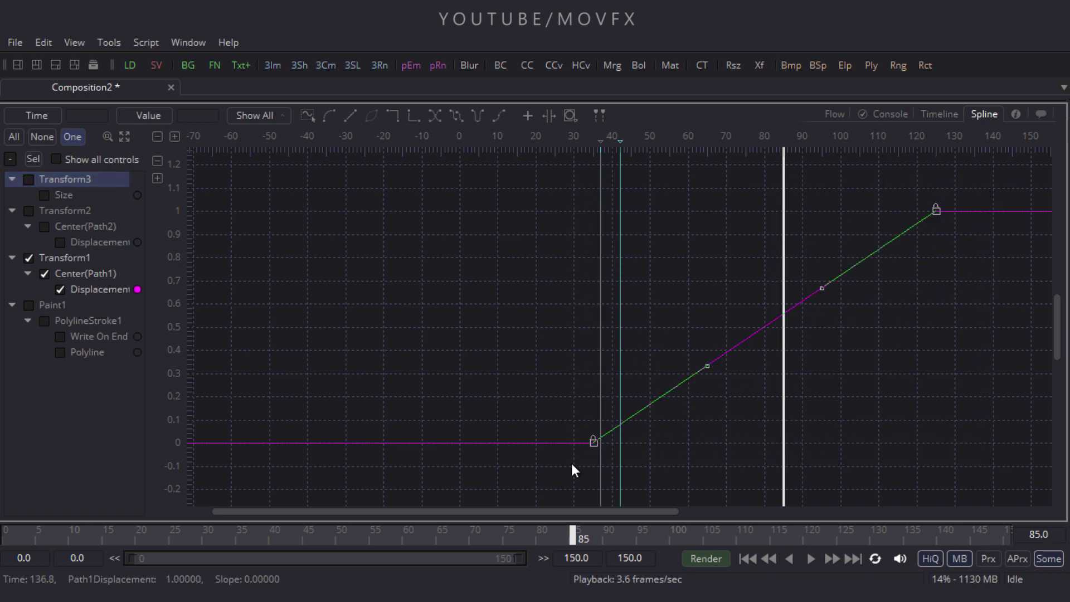
pyautogui.press('s')
pyautogui.hotkey('ctrl', 'f')
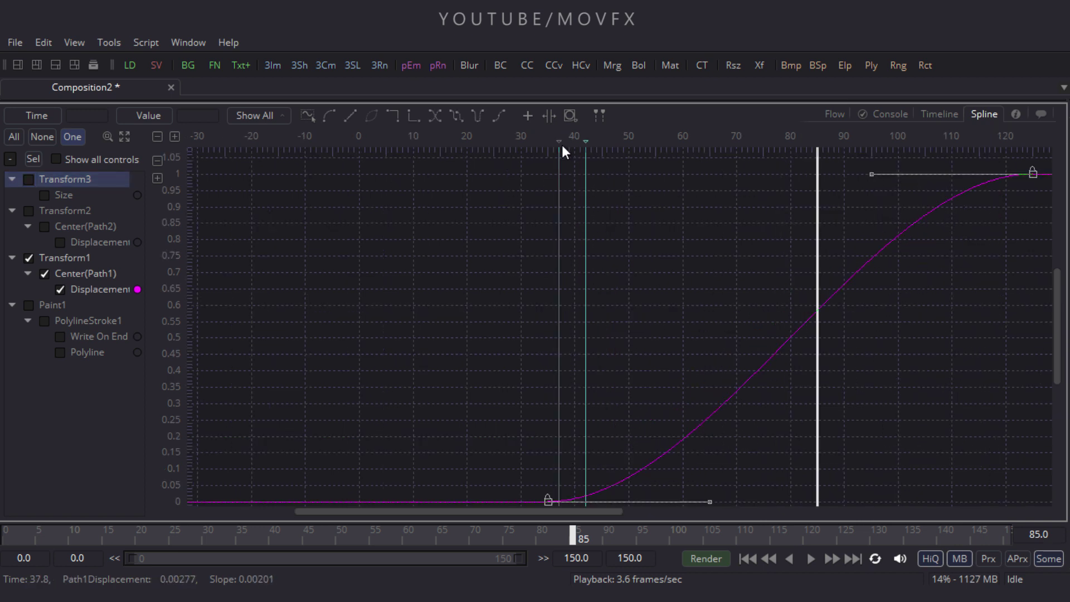
pyautogui.moveTo(562, 145); pyautogui.dragTo(548, 146)
pyautogui.moveTo(866, 178); pyautogui.dragTo(544, 182)
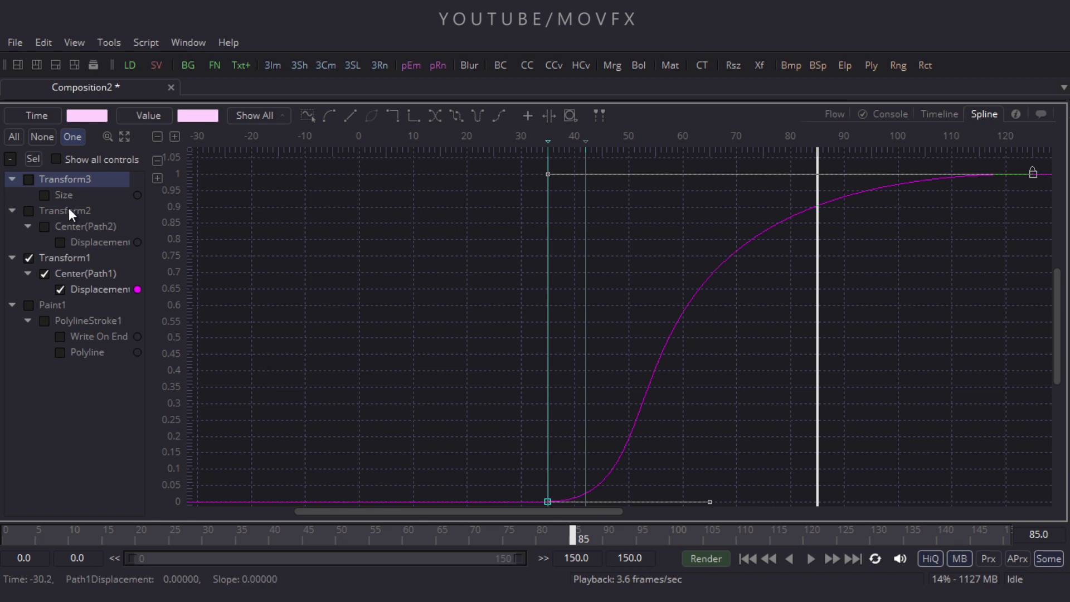
# Step: Flatten the keyframes of Paint1's Write On End curve and stretch the frame 30 keyframe's handle back to frame 0
pyautogui.click(29, 305)
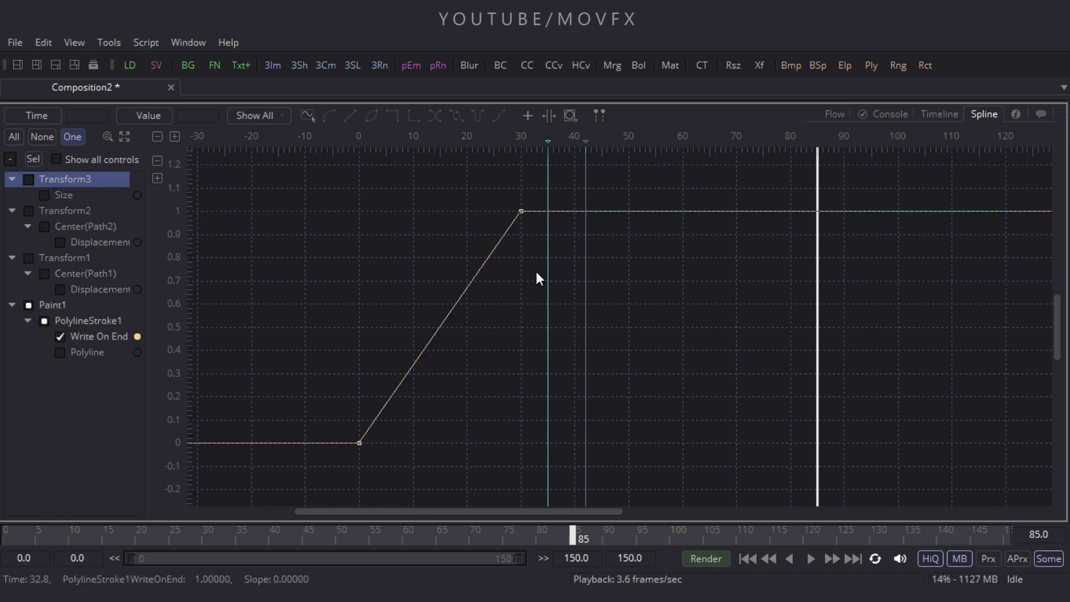
pyautogui.hotkey('shift', 's')
pyautogui.moveTo(471, 212); pyautogui.dragTo(360, 212)
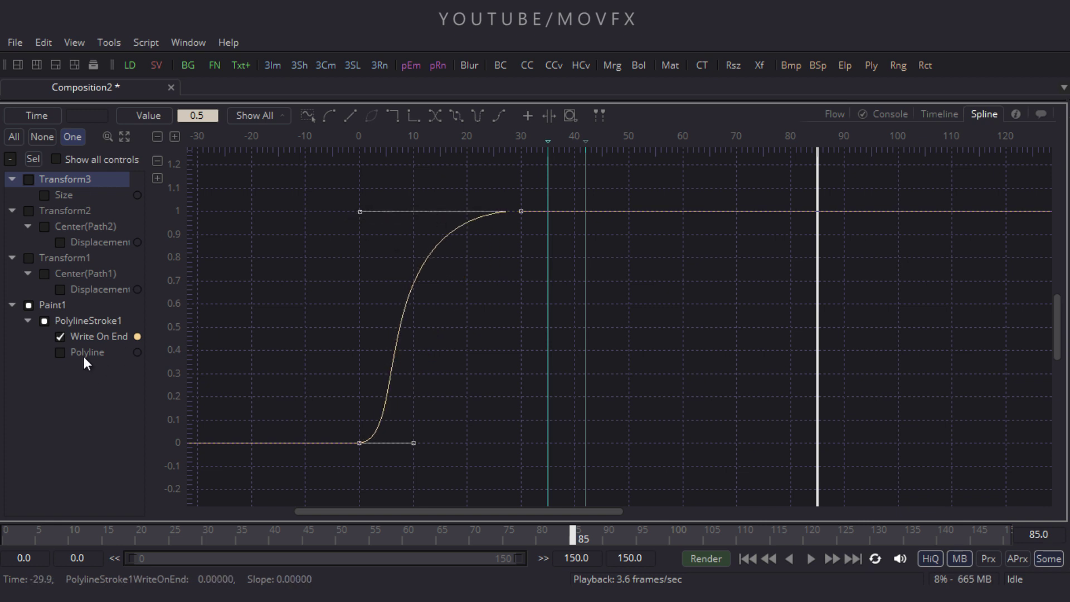
# Step: Flatten the keyframes of PolylineStroke1's Polyline curve and stretch the end keyframe's handle back to frame 35
pyautogui.click(59, 352)
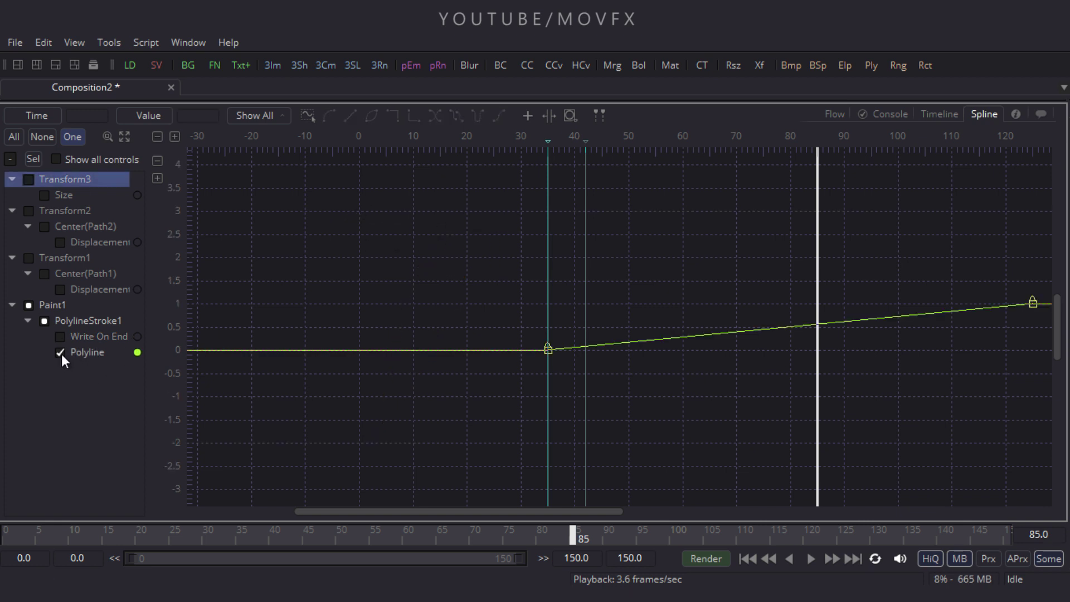
pyautogui.moveTo(461, 232); pyautogui.dragTo(701, 360)
pyautogui.hotkey('shift', 's')
pyautogui.moveTo(717, 290); pyautogui.dragTo(403, 288)
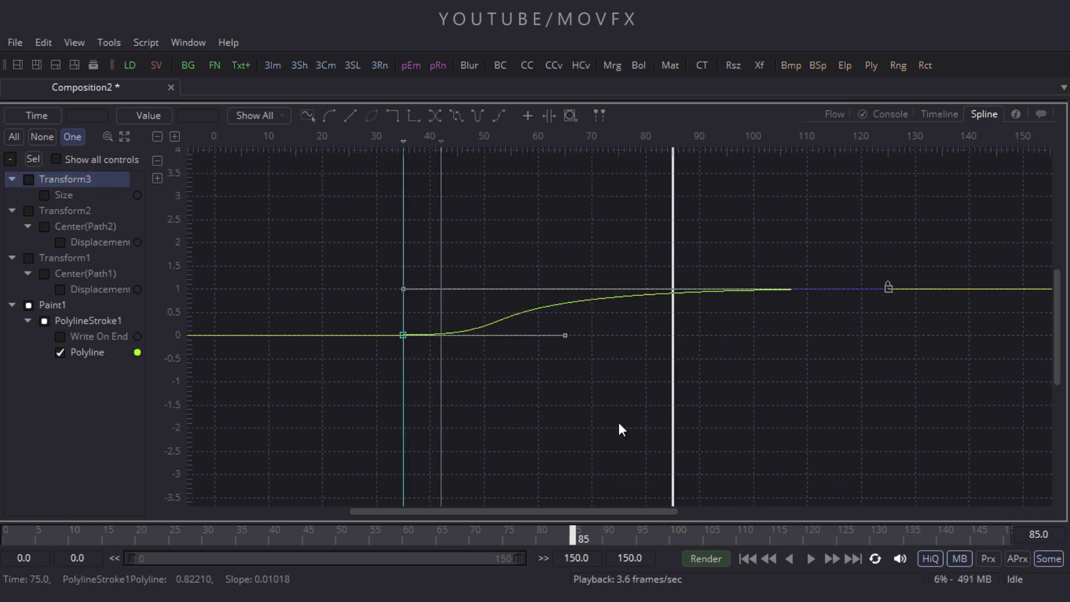
# Step: Return to the normal layout with the node flow and play the composite from the first frame to check the eased animation
pyautogui.press('F4')
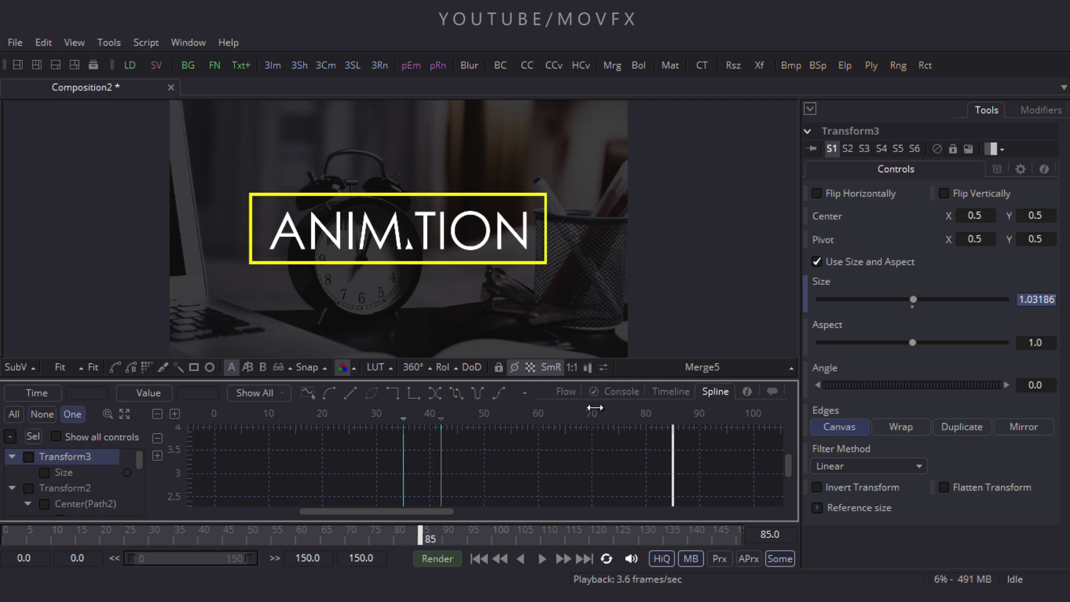
pyautogui.click(566, 392)
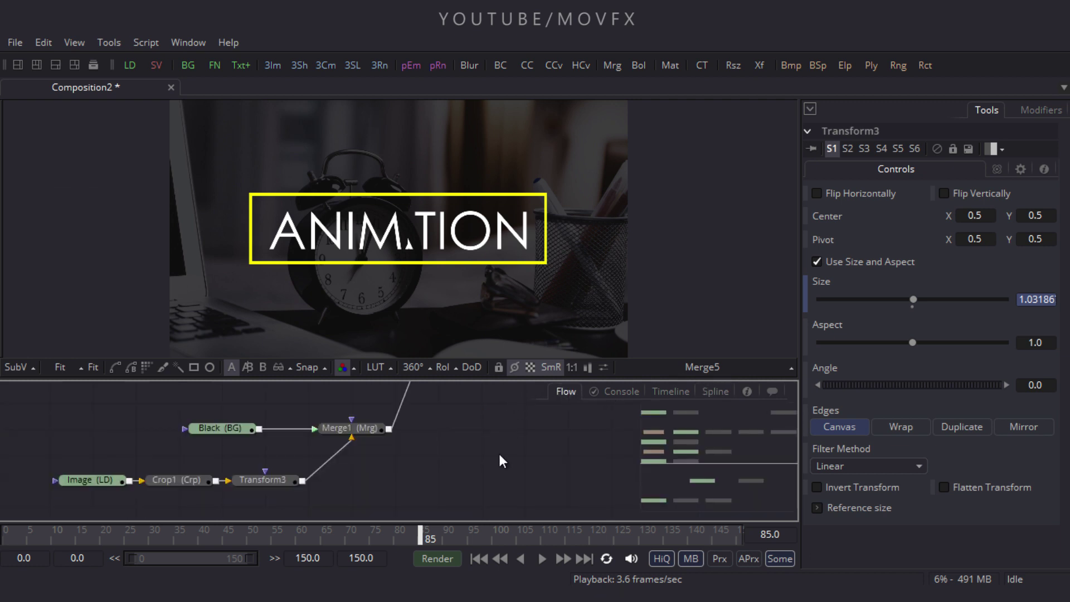
pyautogui.click(485, 556)
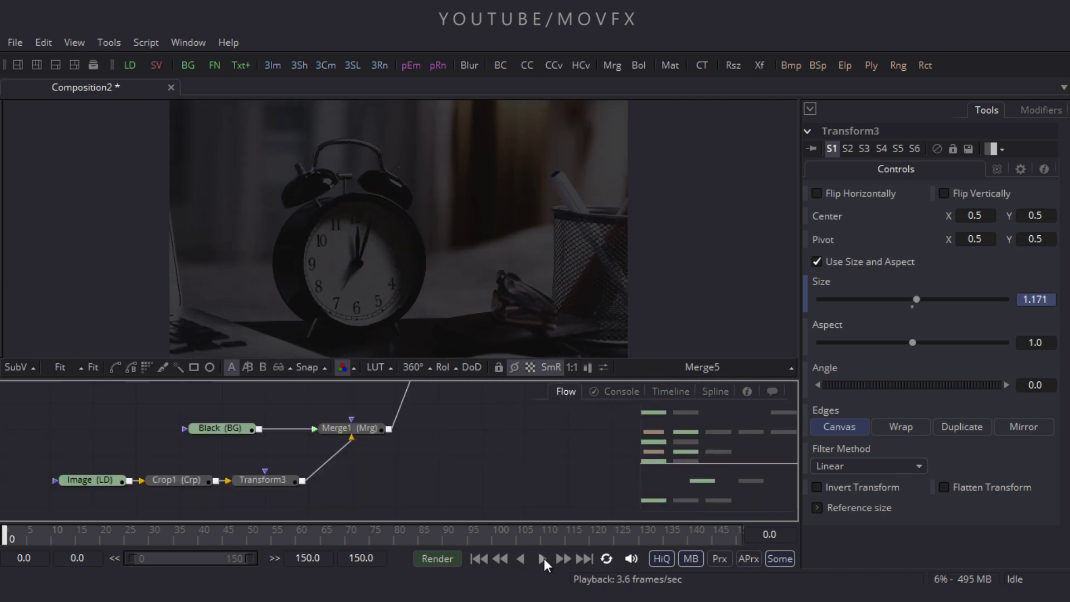
pyautogui.click(542, 558)
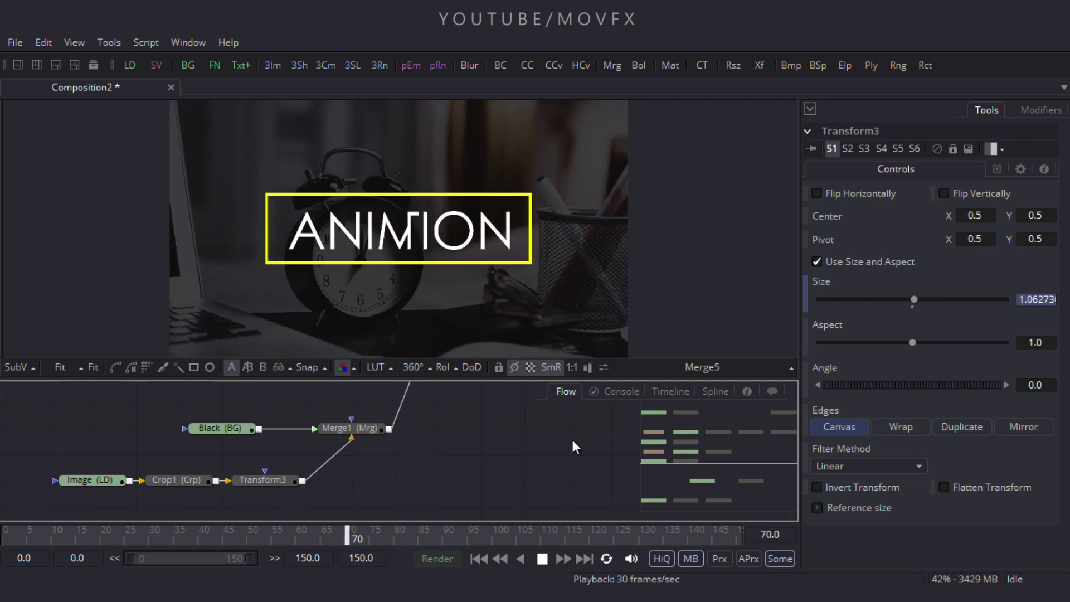
pyautogui.press('space')
pyautogui.moveTo(84, 464); pyautogui.dragTo(266, 489)
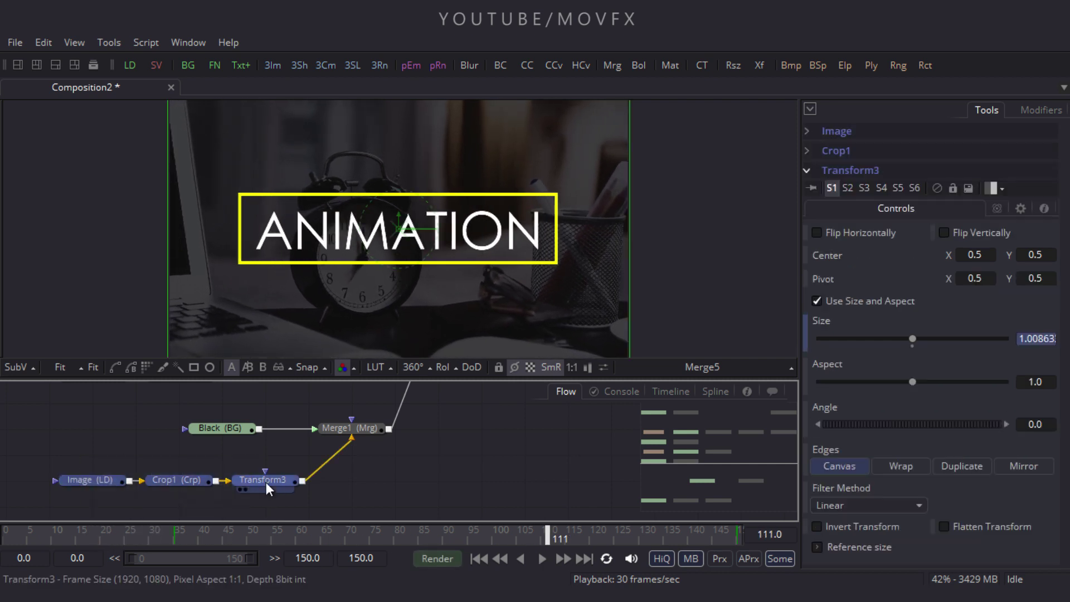
# Step: Add a Background node, rename it Aspect, and place it level with Merge5
pyautogui.hscroll(10, 467, 428)
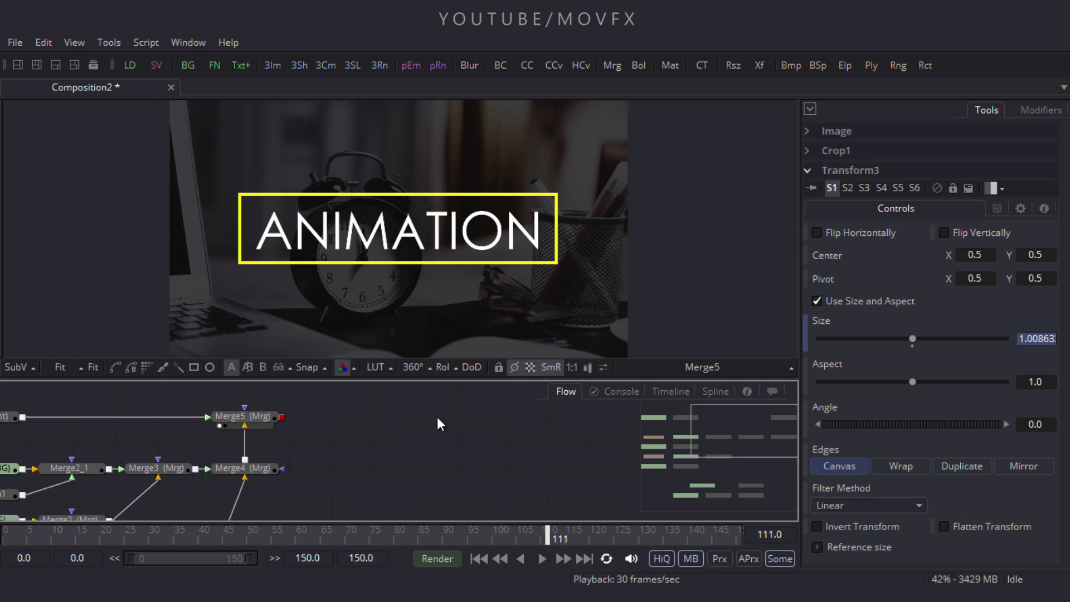
pyautogui.click(189, 66)
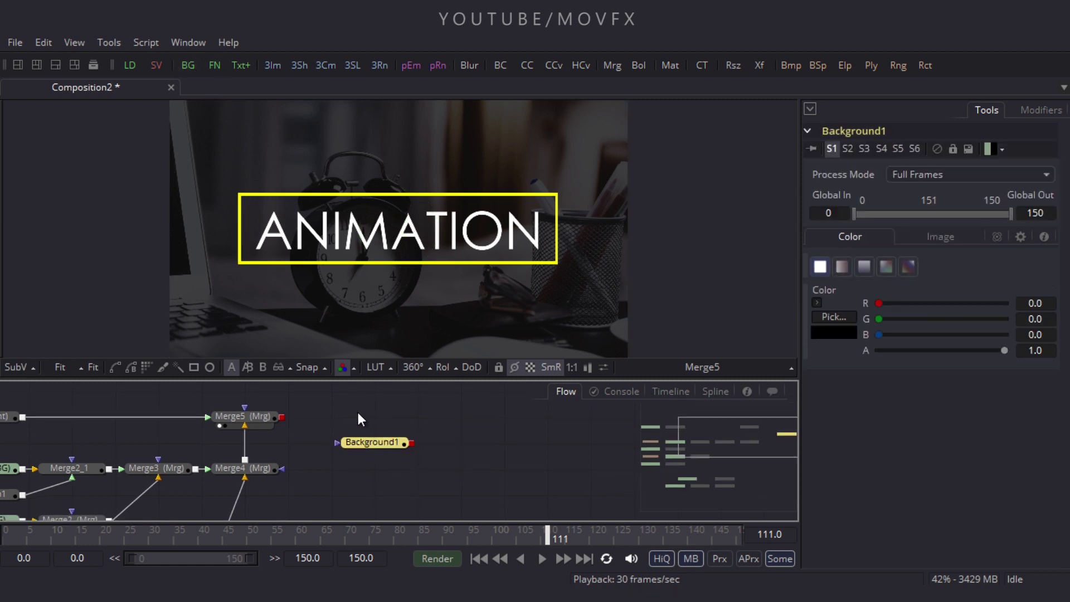
pyautogui.click(383, 469)
pyautogui.press('F2')
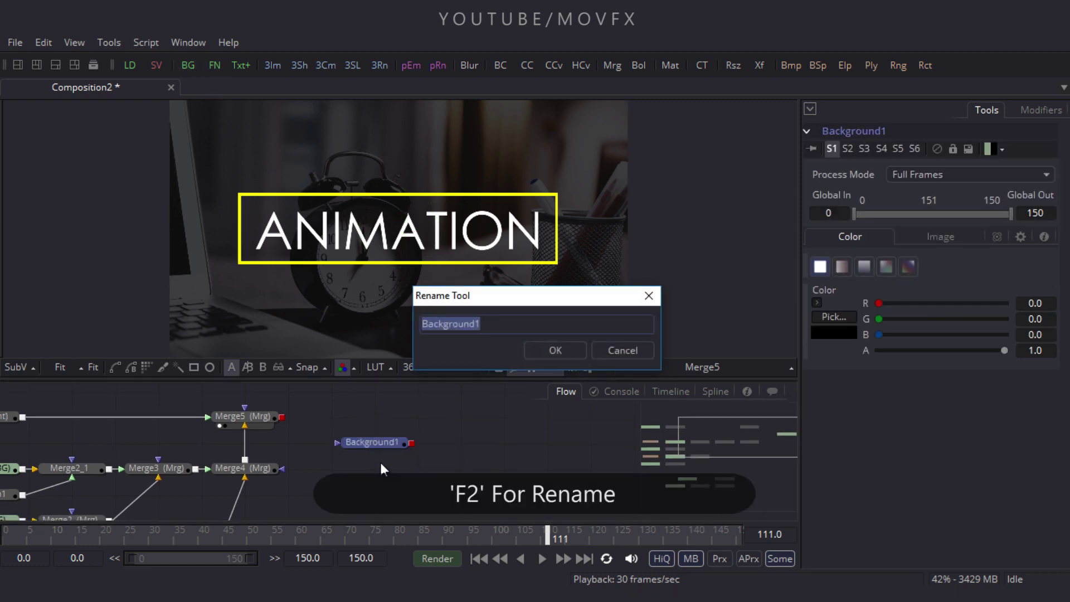
pyautogui.write('Aspect')
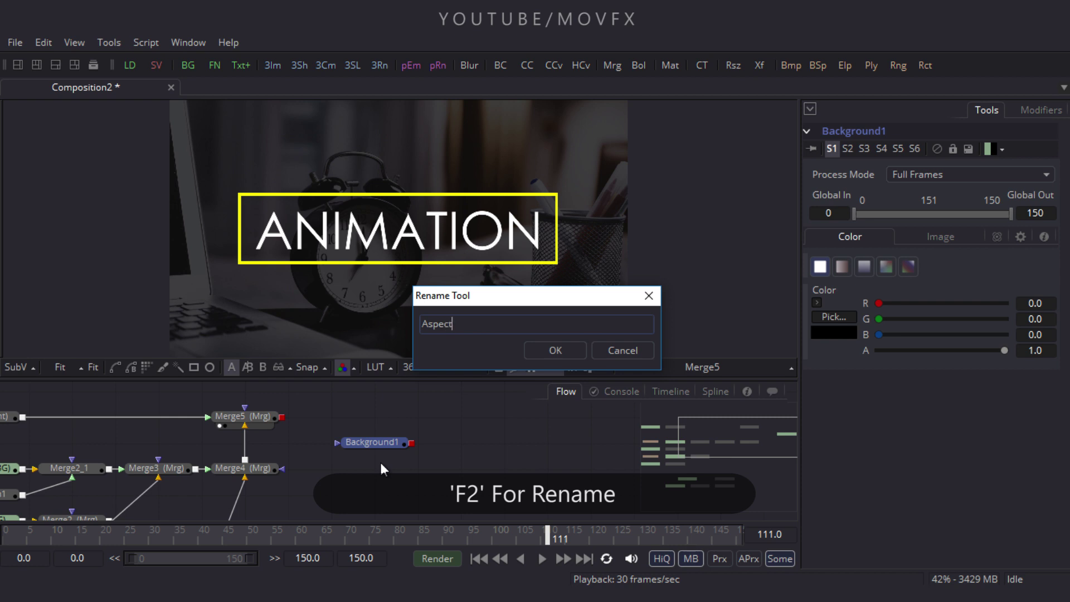
pyautogui.press('Return')
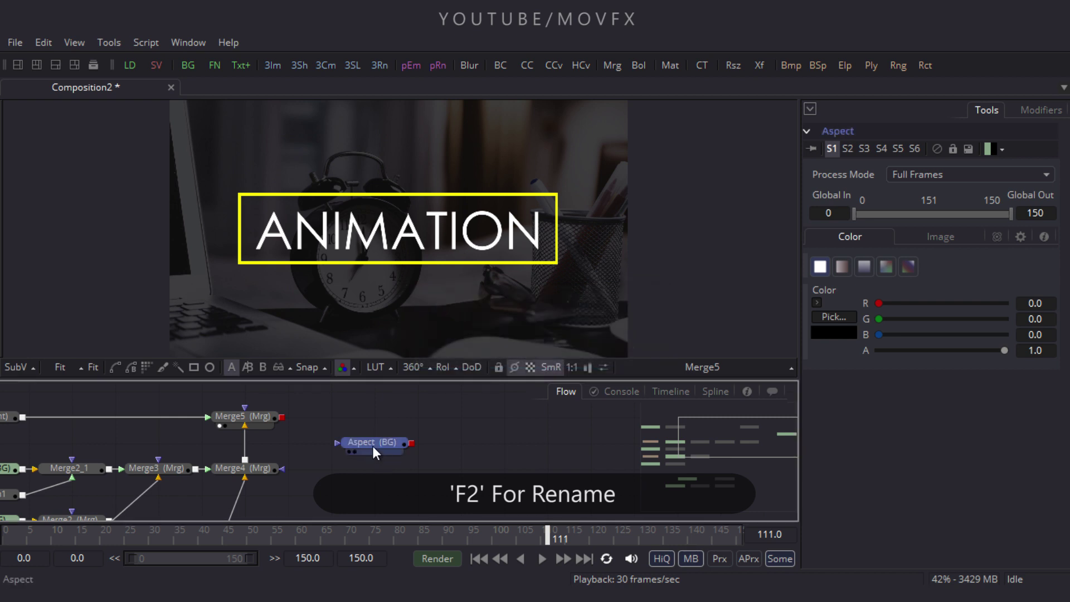
pyautogui.moveTo(374, 452); pyautogui.dragTo(371, 426)
pyautogui.click(371, 419)
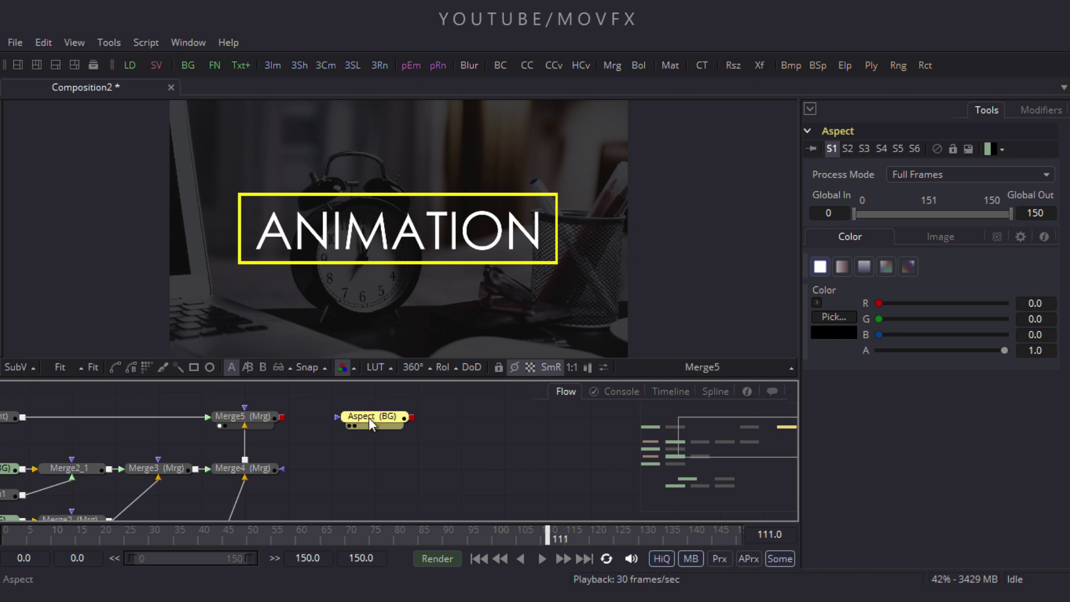
# Step: Add a Rectangle mask to the Aspect background and resize it to about 1.08 wide and 0.79 high
pyautogui.click(193, 367)
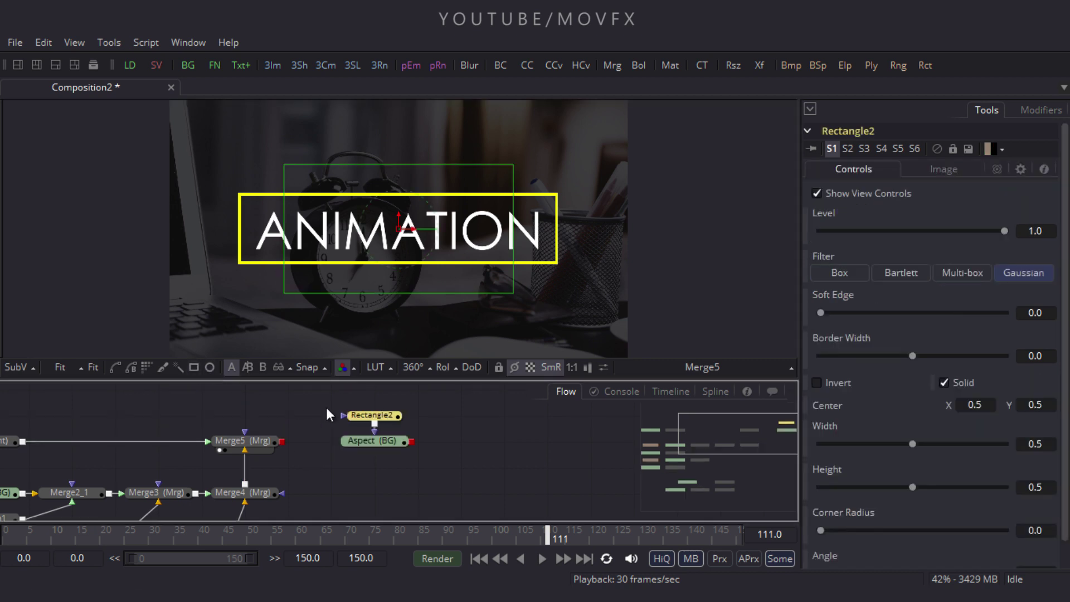
pyautogui.moveTo(600, 235); pyautogui.dragTo(638, 239)
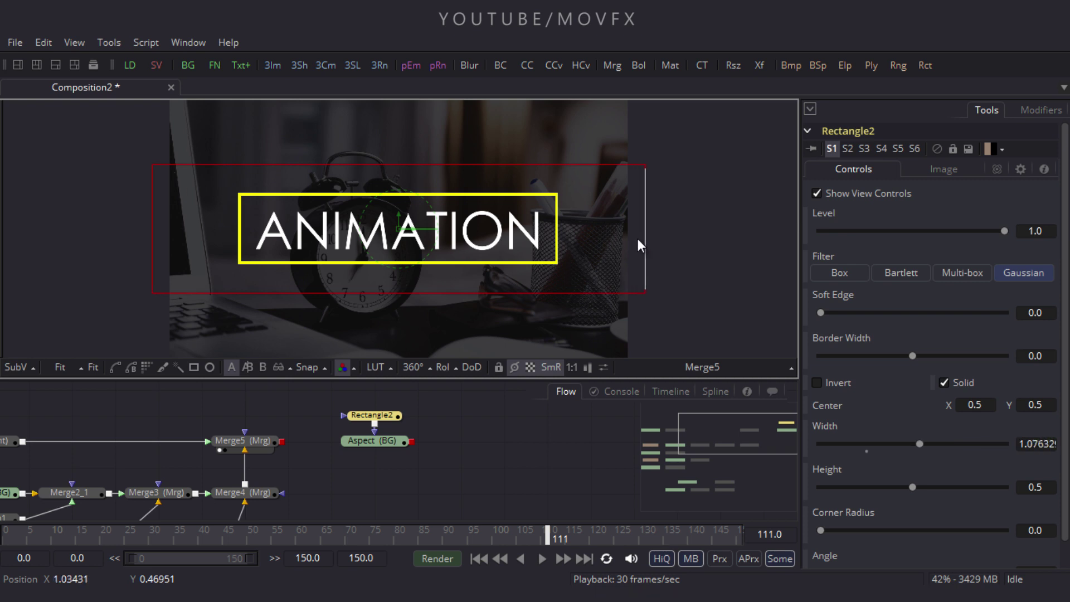
pyautogui.moveTo(580, 293); pyautogui.dragTo(590, 330)
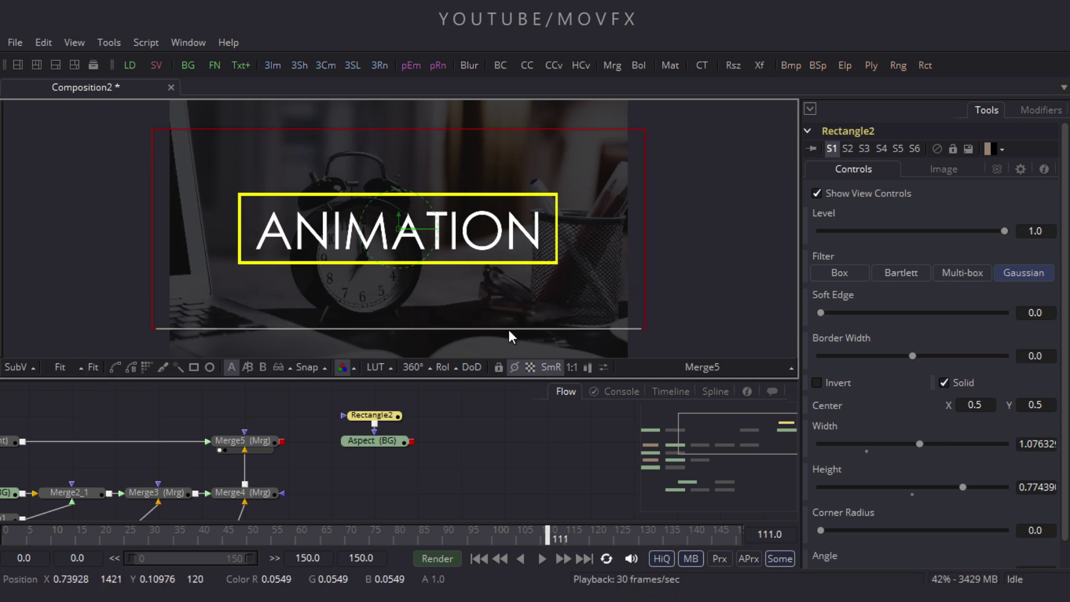
pyautogui.moveTo(509, 329); pyautogui.dragTo(511, 331)
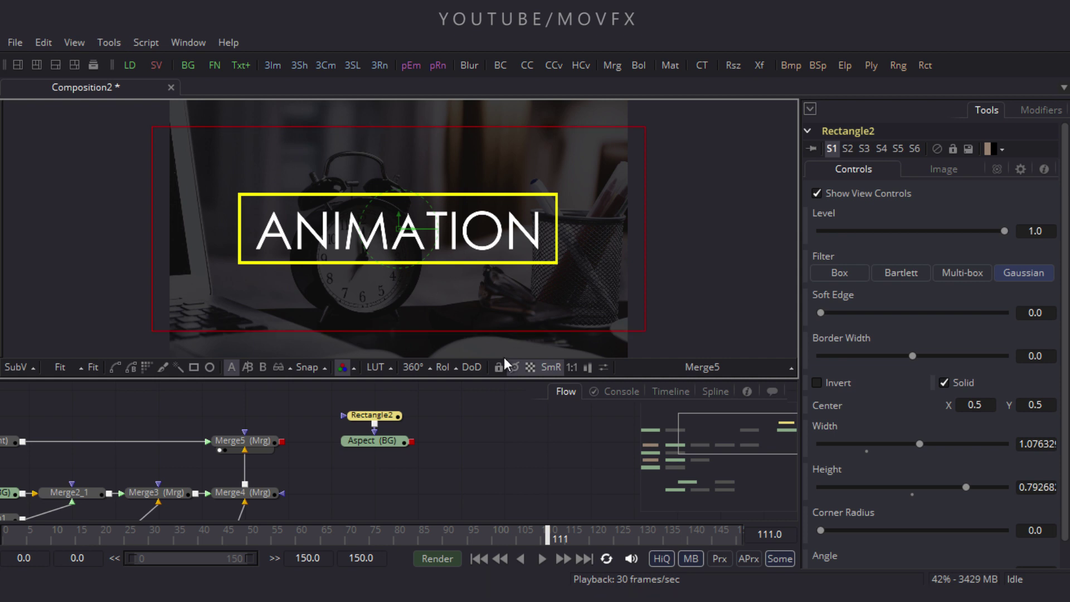
# Step: Move the Rectangle2 and Aspect nodes together to just above Merge5
pyautogui.moveTo(440, 399); pyautogui.dragTo(362, 462)
pyautogui.moveTo(387, 439); pyautogui.dragTo(331, 454)
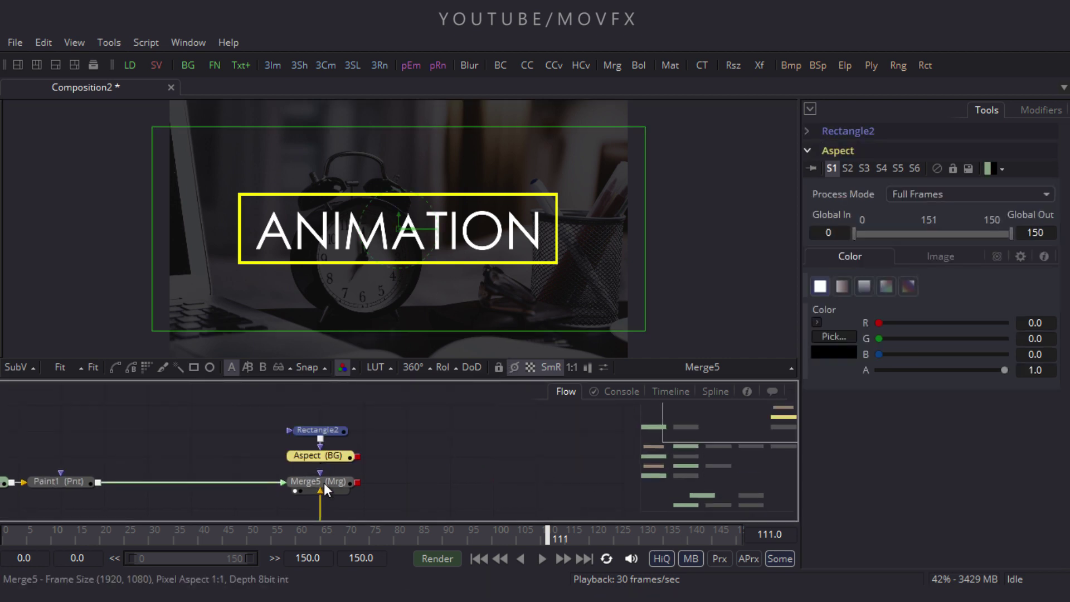
pyautogui.click(312, 457)
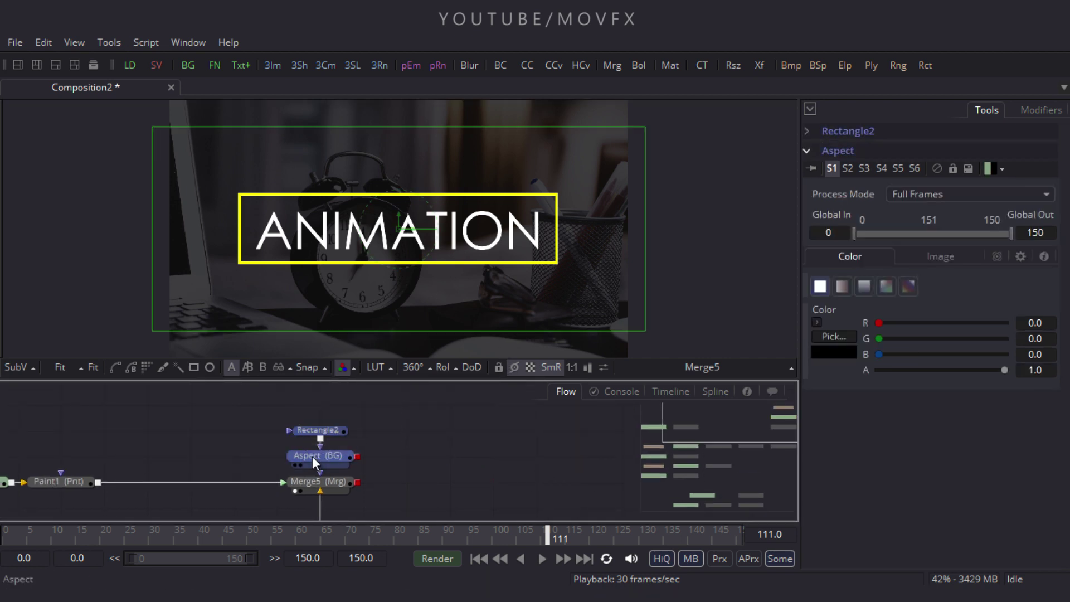
# Step: Raise the Rectangle2 and Aspect nodes further above Merge5 and add a Merge node beside Aspect
pyautogui.moveTo(319, 446); pyautogui.dragTo(319, 419)
pyautogui.click(430, 440)
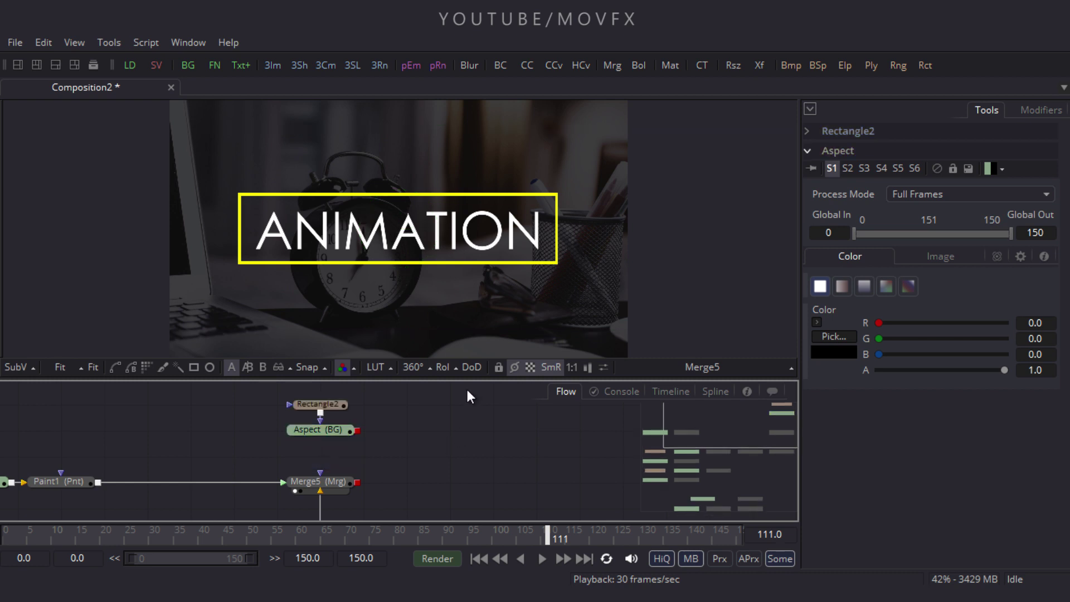
pyautogui.click(616, 68)
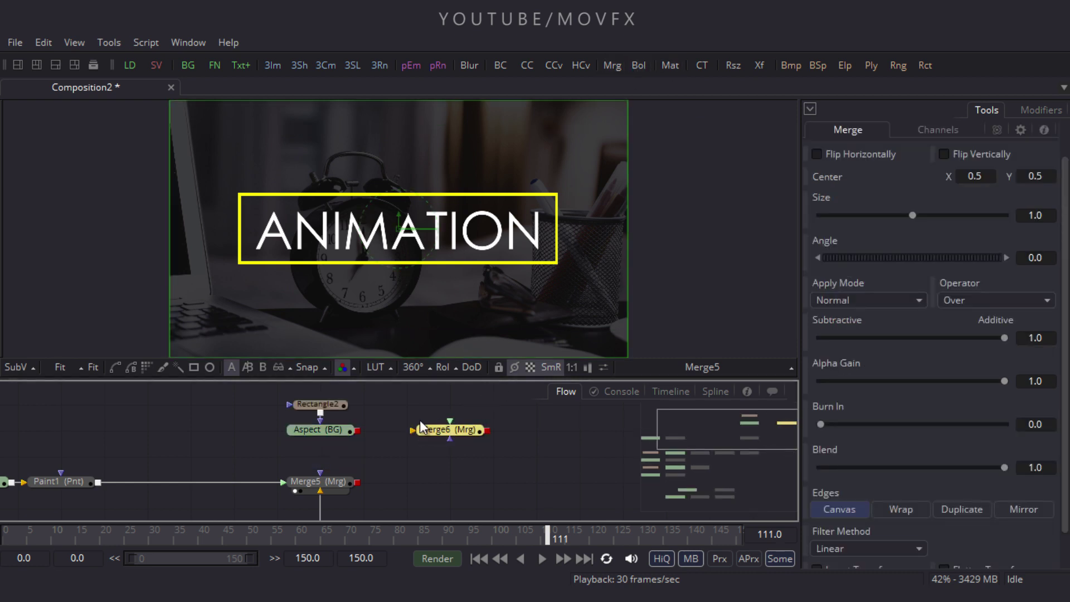
pyautogui.moveTo(382, 390); pyautogui.dragTo(299, 437)
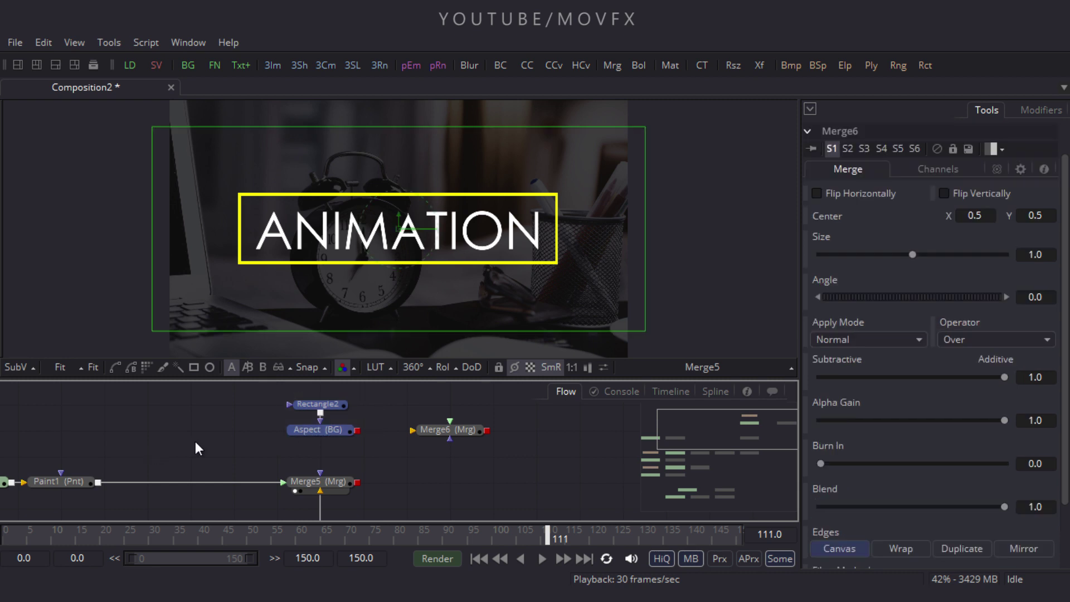
pyautogui.click(453, 400)
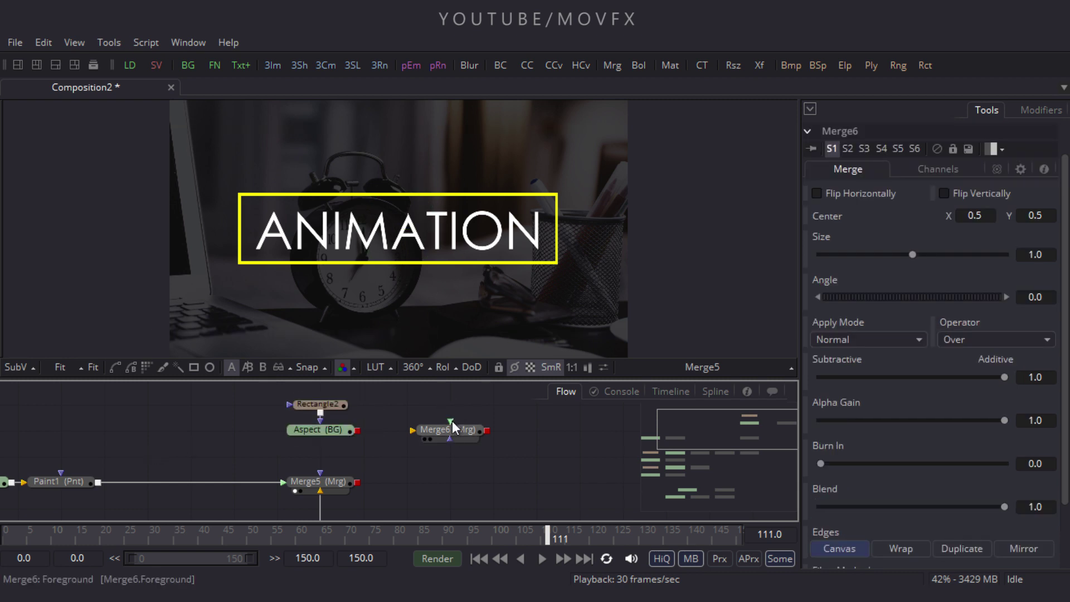
# Step: Connect Aspect to the new merge's foreground and Merge5 to its background, and show that merge in the viewer
pyautogui.moveTo(451, 424); pyautogui.dragTo(359, 430)
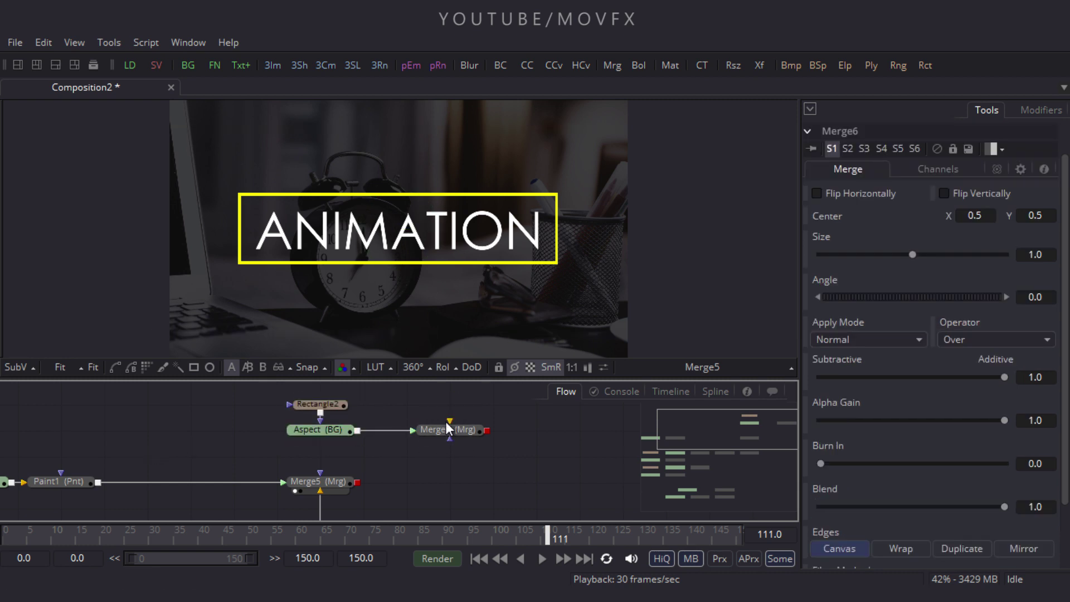
pyautogui.moveTo(449, 424); pyautogui.dragTo(322, 479)
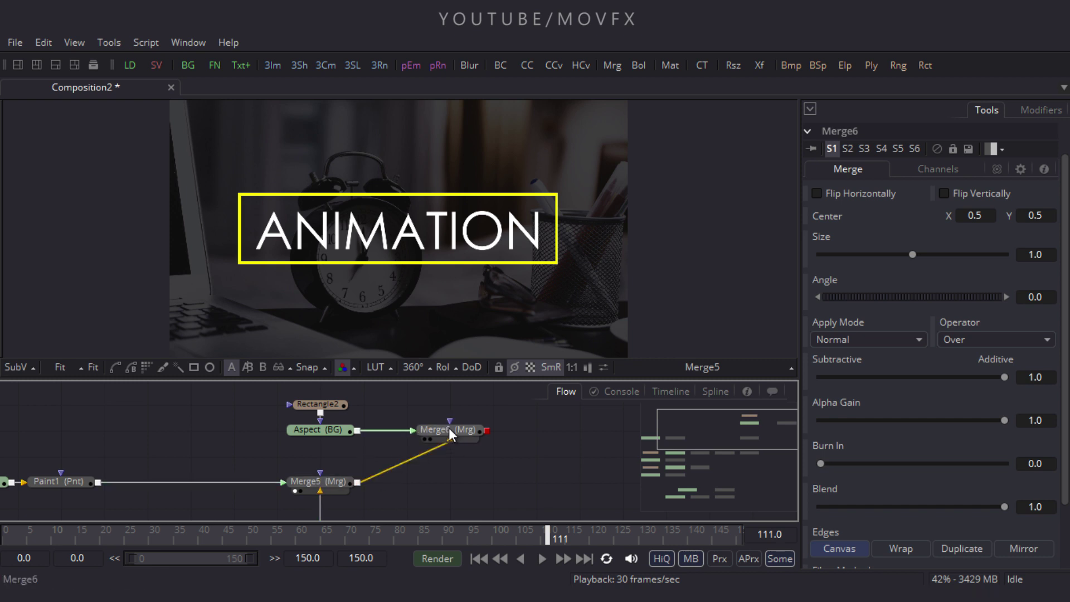
pyautogui.moveTo(449, 433); pyautogui.dragTo(454, 262)
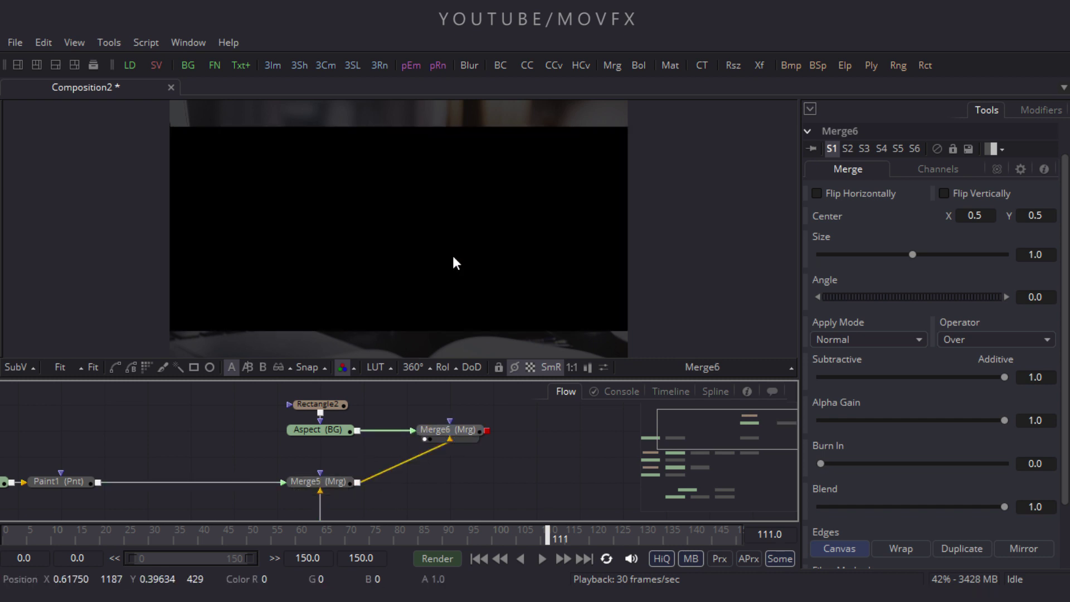
# Step: Invert the Rectangle2 mask so the black Aspect background covers only the area outside the rectangle
pyautogui.click(326, 404)
pyautogui.click(838, 355)
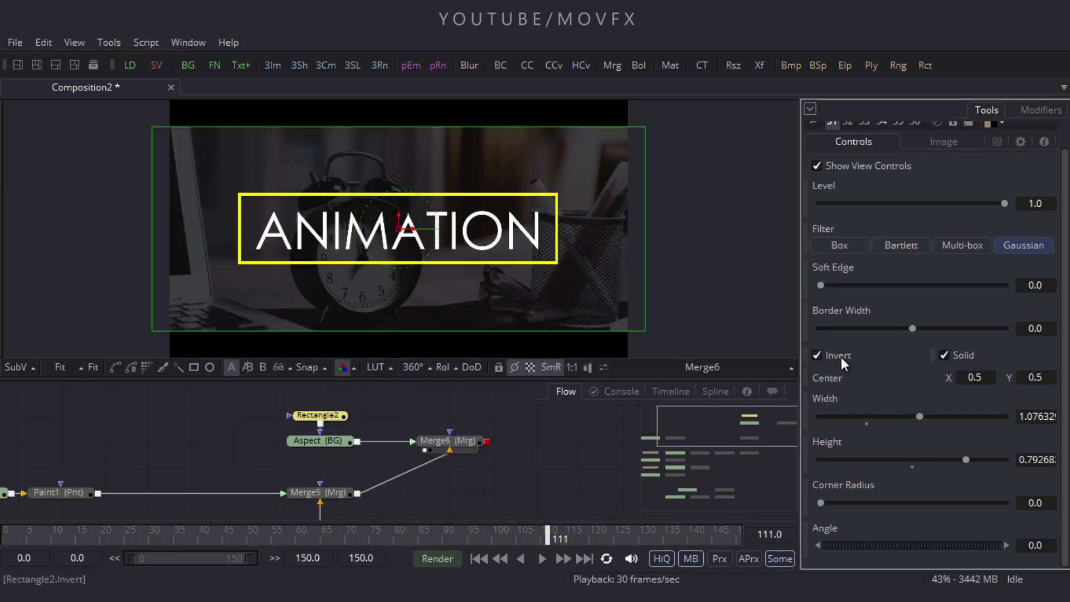
pyautogui.click(530, 454)
# Step: Move the playhead to frame 123 and enable motion blur on the Paint1 polyline stroke
pyautogui.scroll(-2, 527, 441)
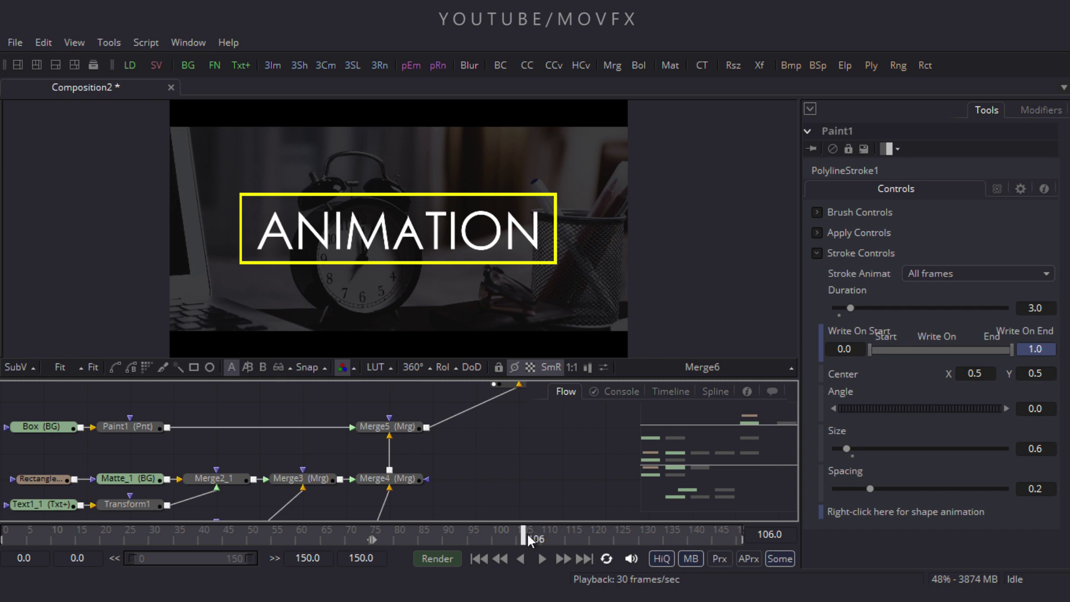
pyautogui.moveTo(530, 541); pyautogui.dragTo(609, 543)
pyautogui.click(126, 426)
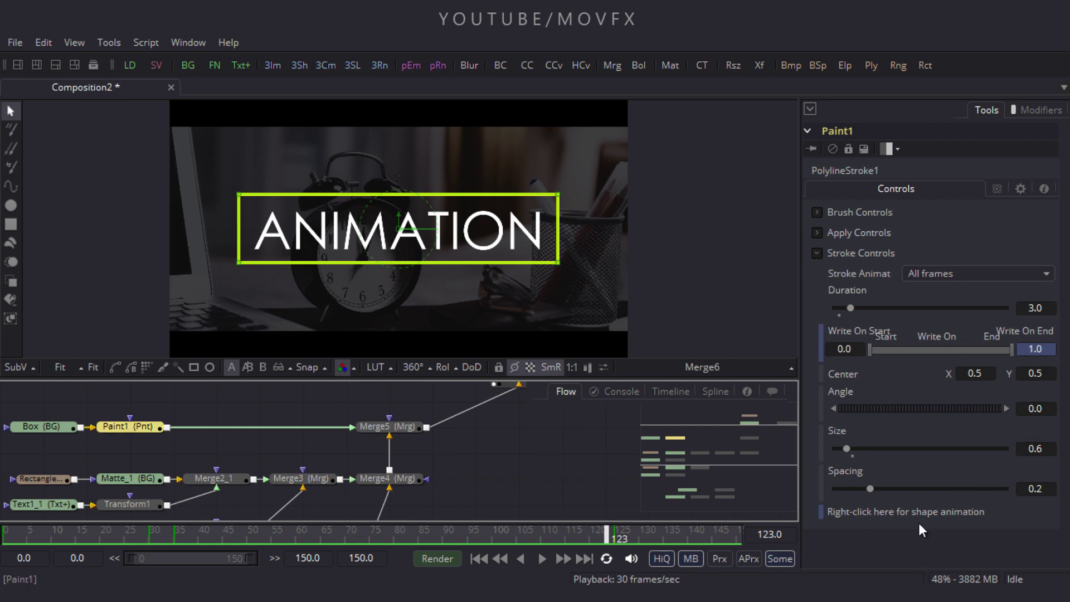
pyautogui.click(1000, 190)
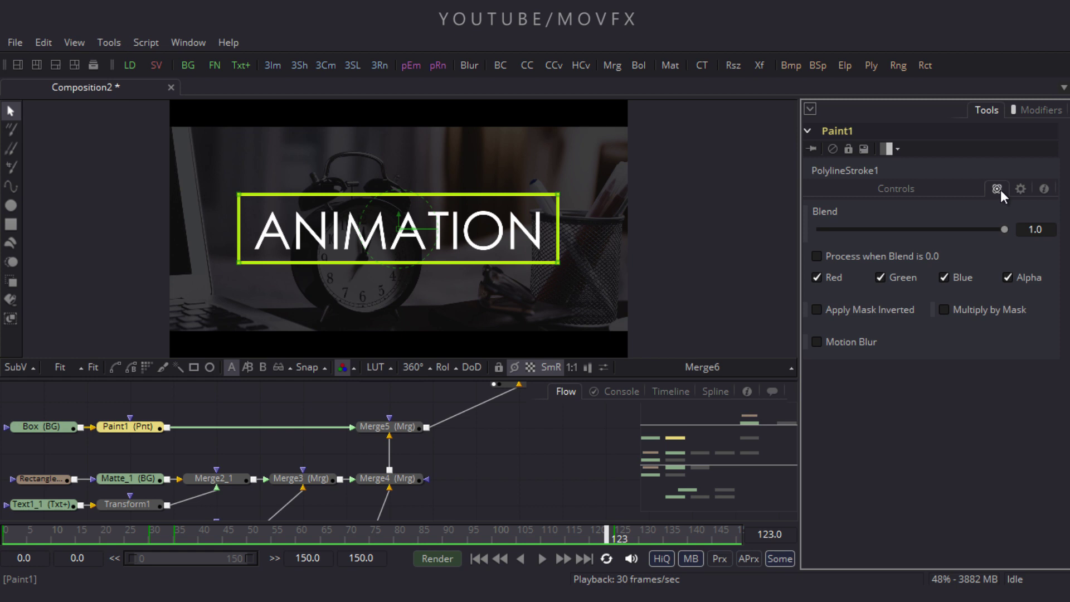
pyautogui.click(848, 342)
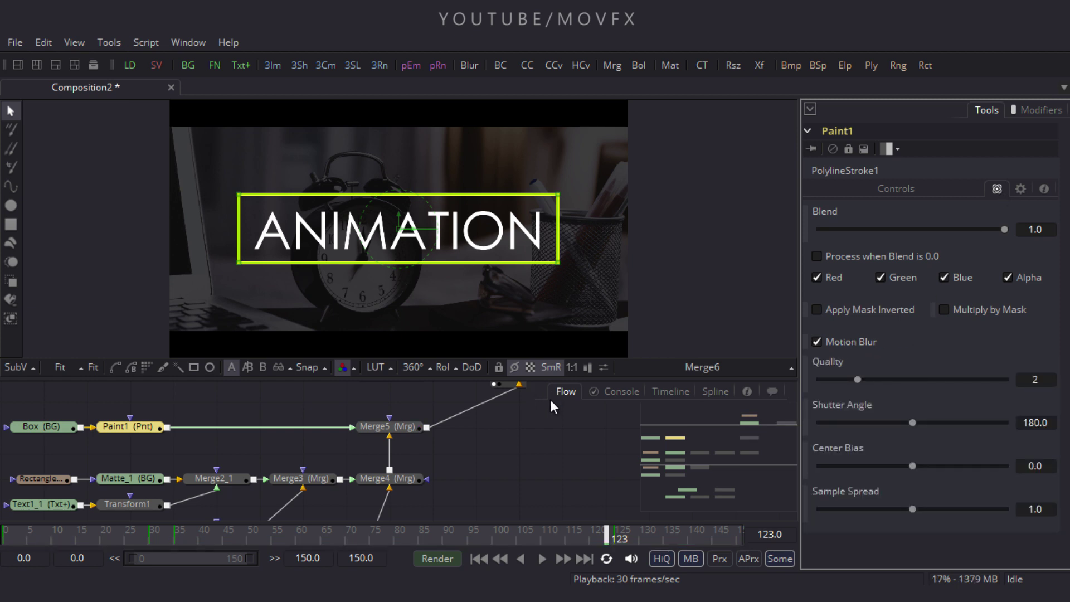
# Step: Enable motion blur on the Transform1 and Transform2 nodes of the two text layers
pyautogui.scroll(-3, 520, 429)
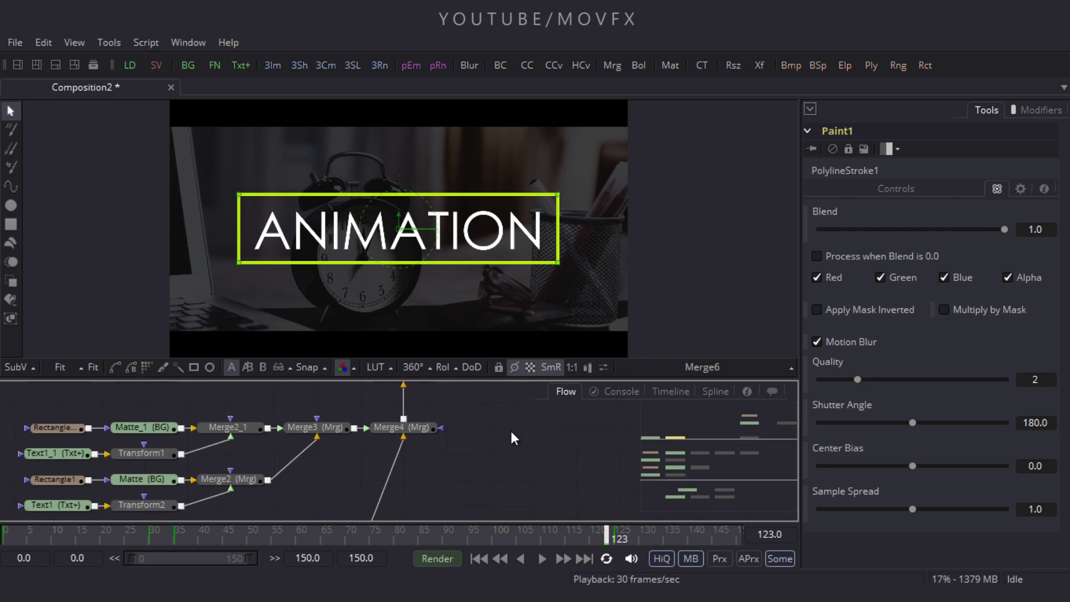
pyautogui.click(145, 453)
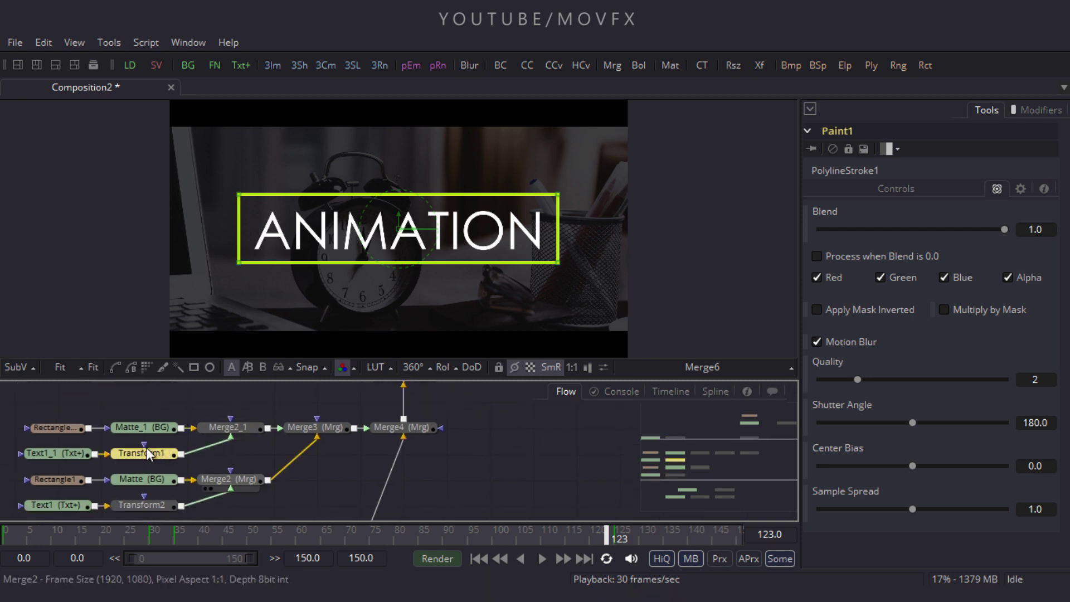
pyautogui.click(997, 170)
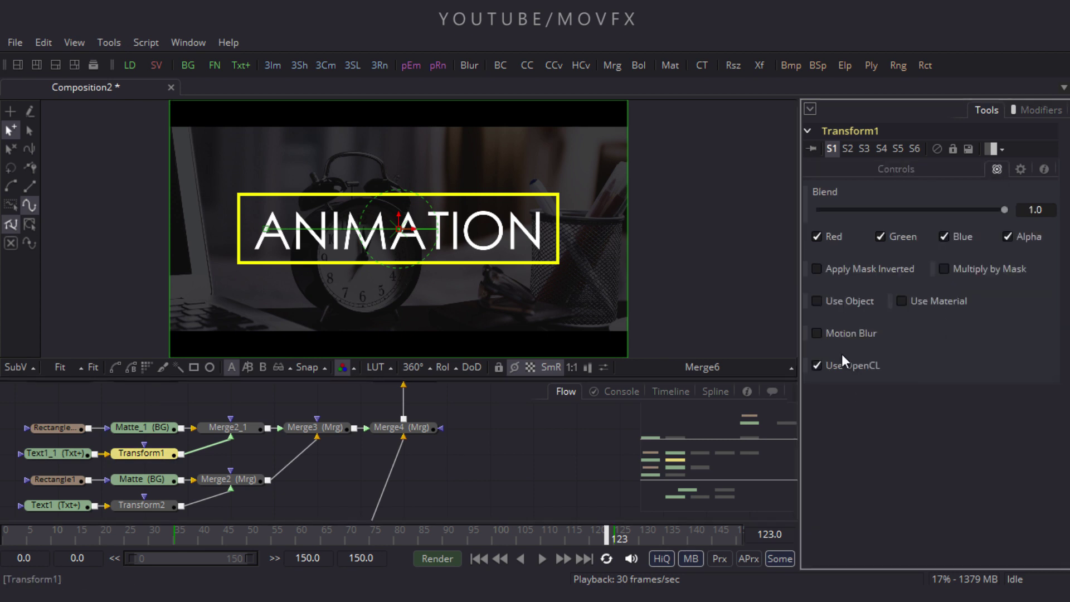
pyautogui.click(839, 334)
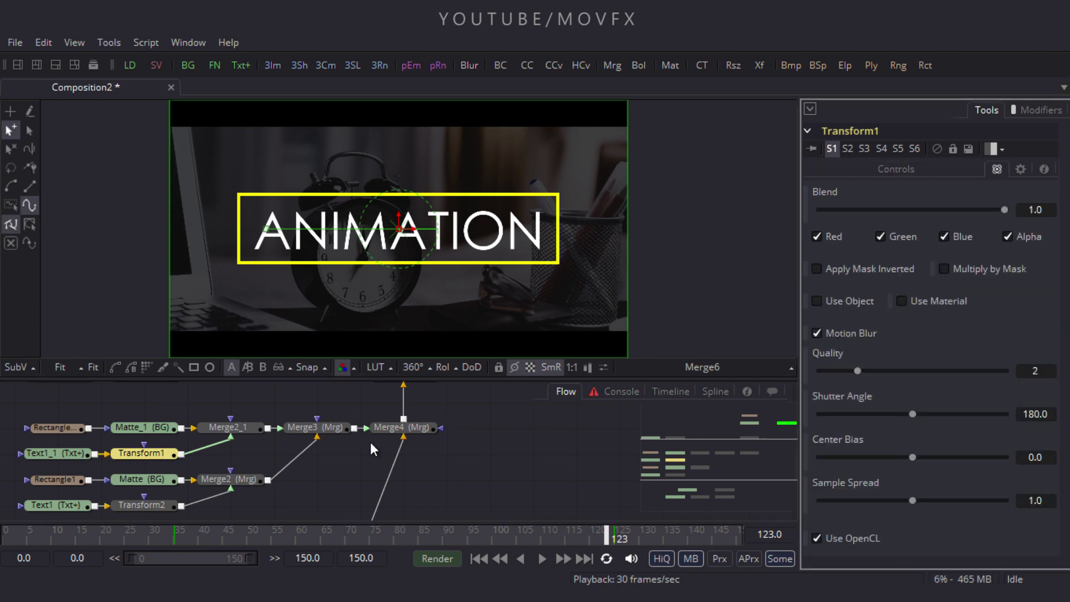
pyautogui.click(145, 509)
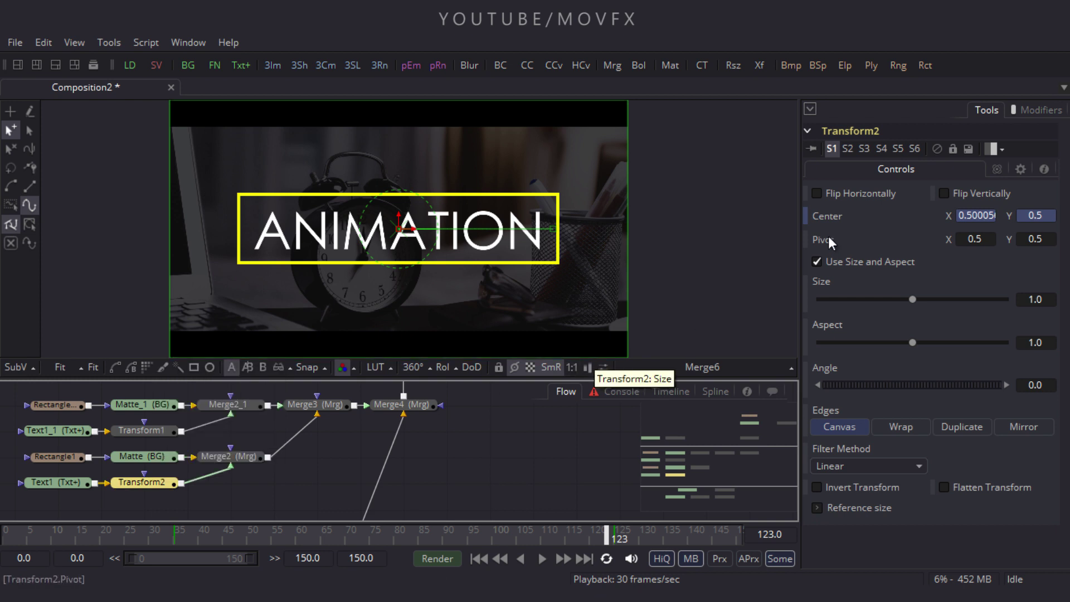
pyautogui.click(996, 169)
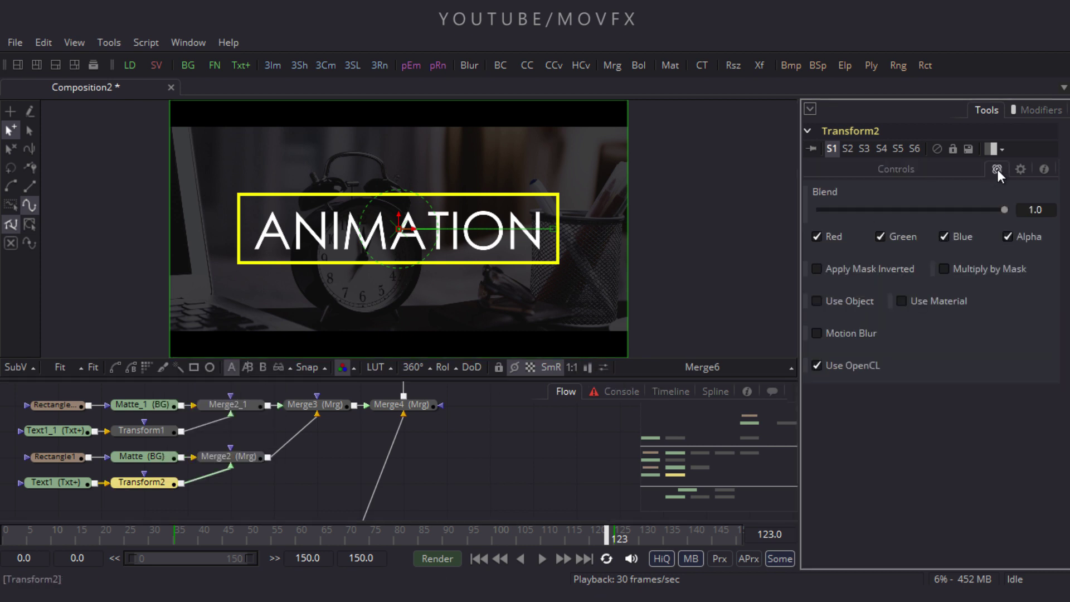
pyautogui.click(841, 334)
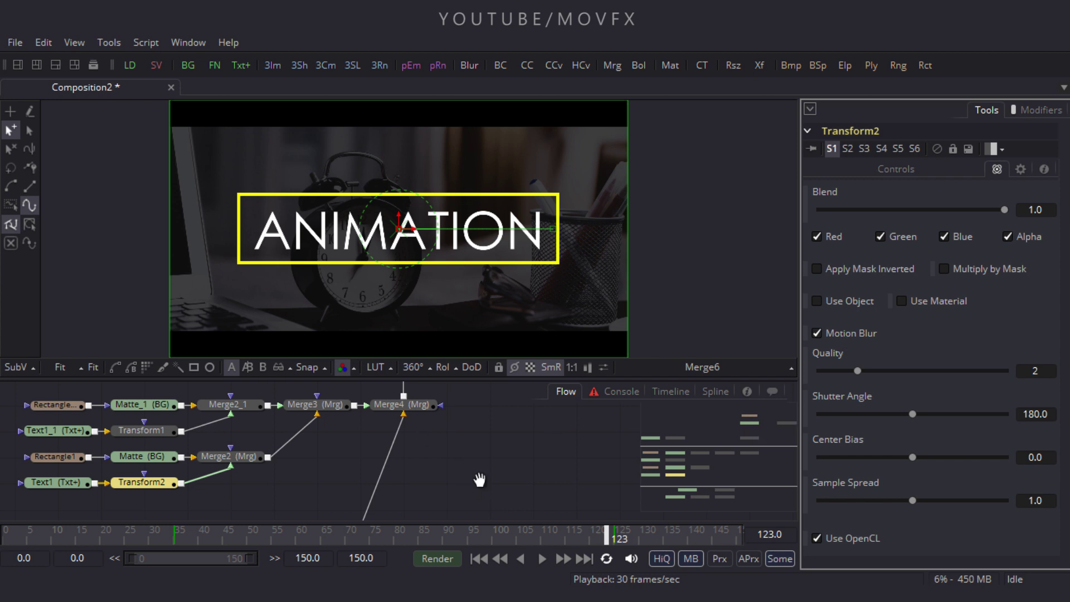
# Step: Enable motion blur on Transform3, the node that zooms the clock image
pyautogui.moveTo(479, 479); pyautogui.dragTo(490, 446)
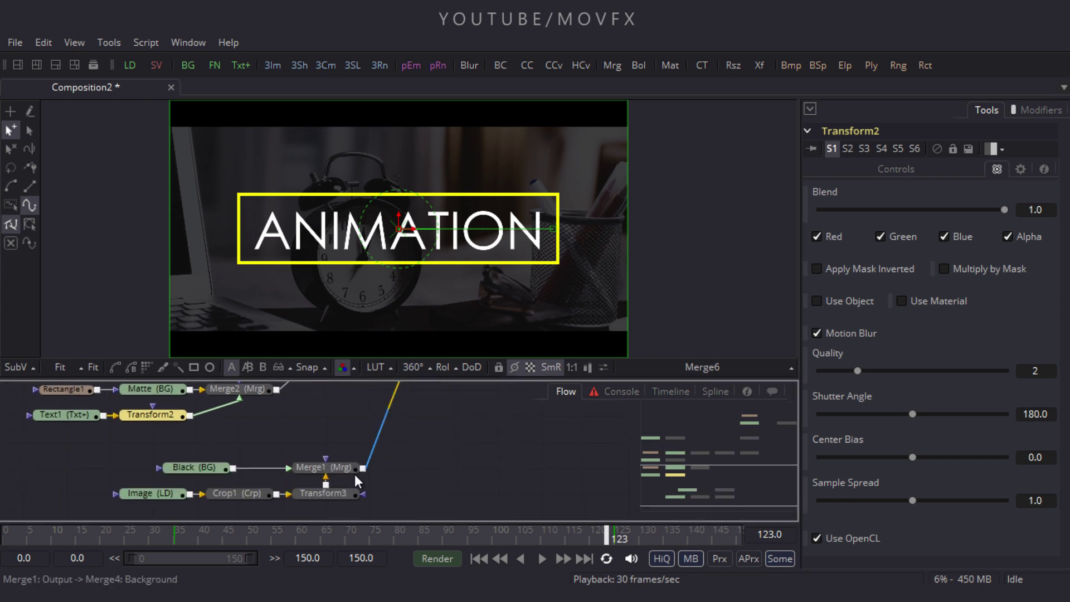
pyautogui.click(323, 493)
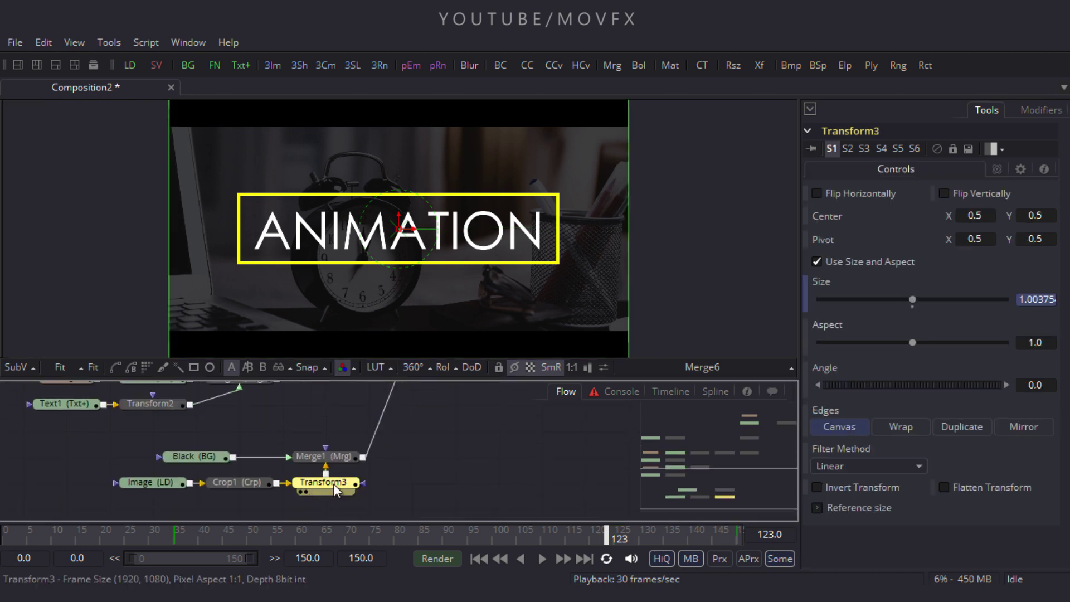
pyautogui.click(996, 169)
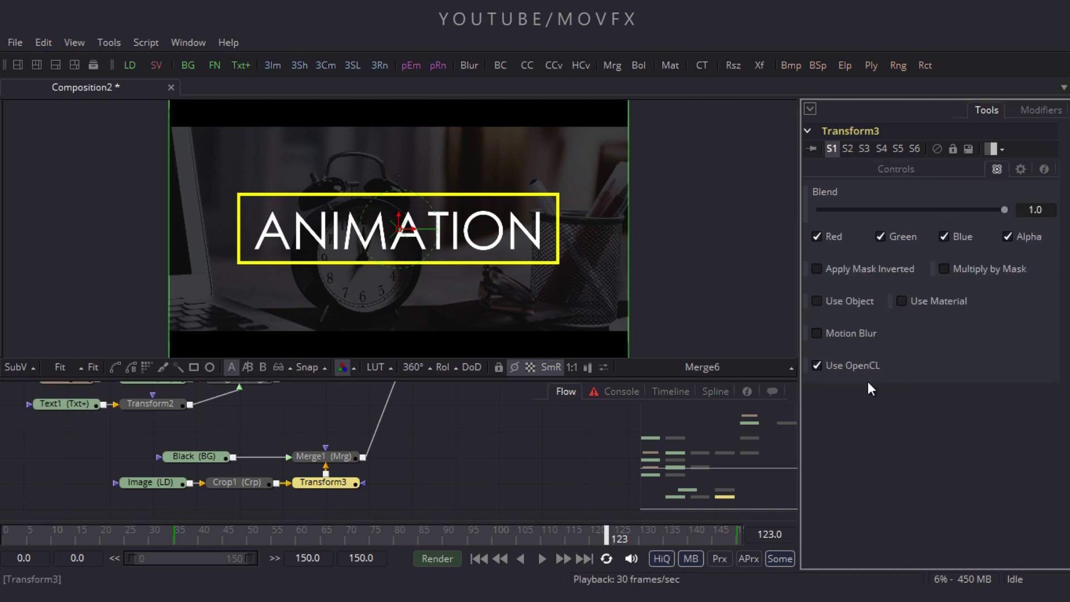
pyautogui.click(845, 335)
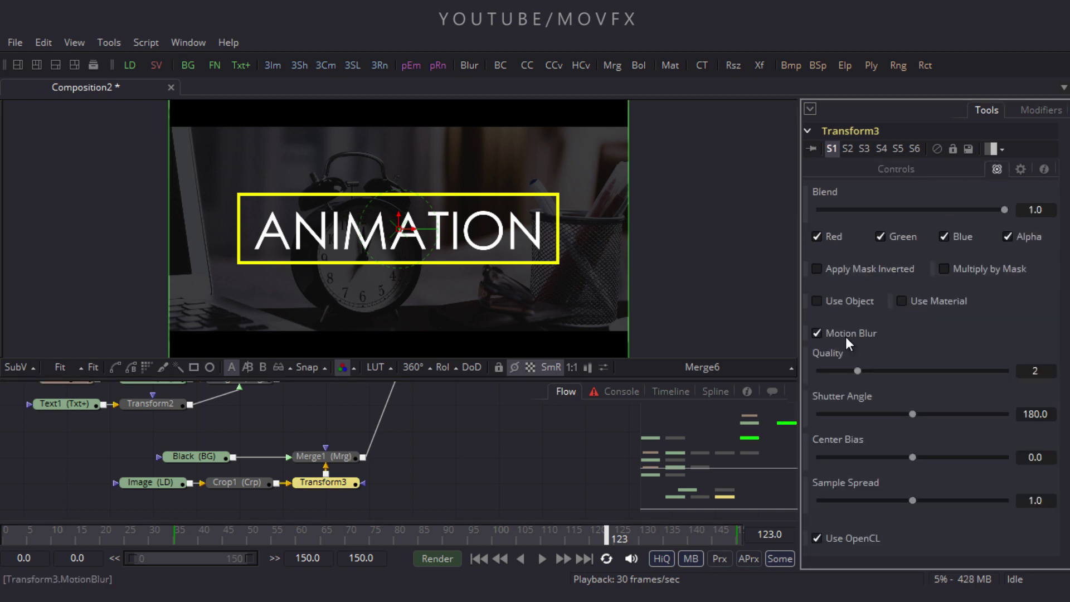
# Step: Return to frame 0, enlarge the viewer area, and play the composite to check the motion-blurred animation
pyautogui.click(481, 559)
pyautogui.click(536, 487)
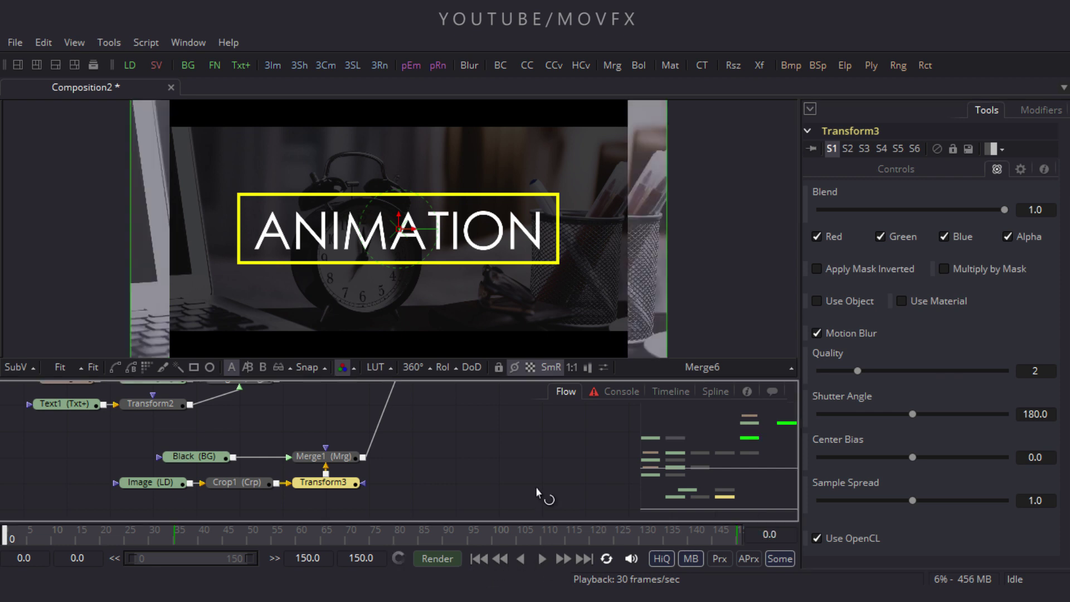
pyautogui.scroll(3, 525, 433)
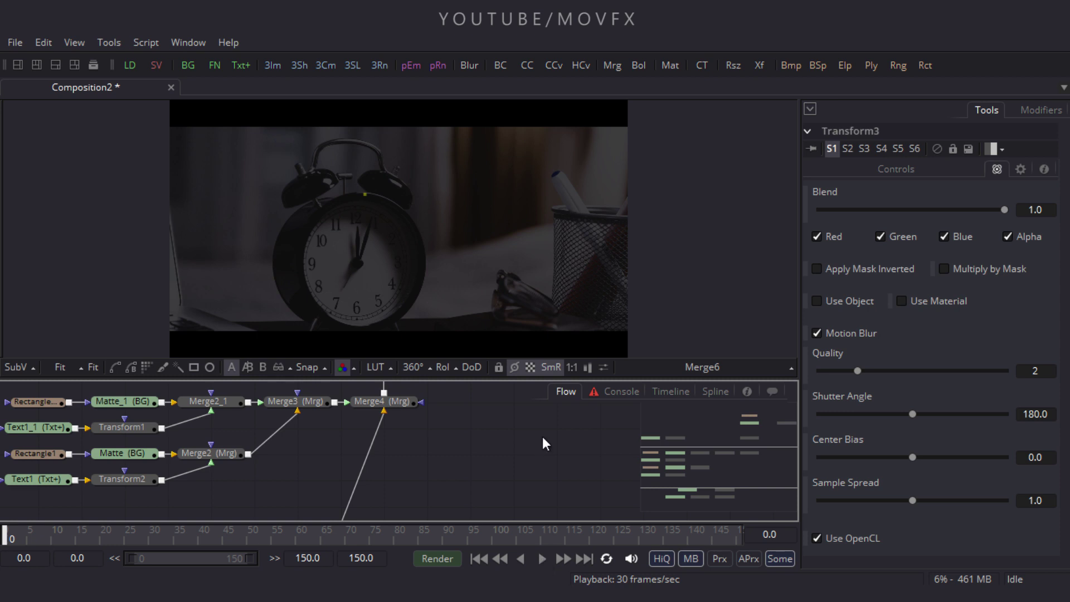
pyautogui.moveTo(506, 379); pyautogui.dragTo(494, 497)
pyautogui.click(543, 558)
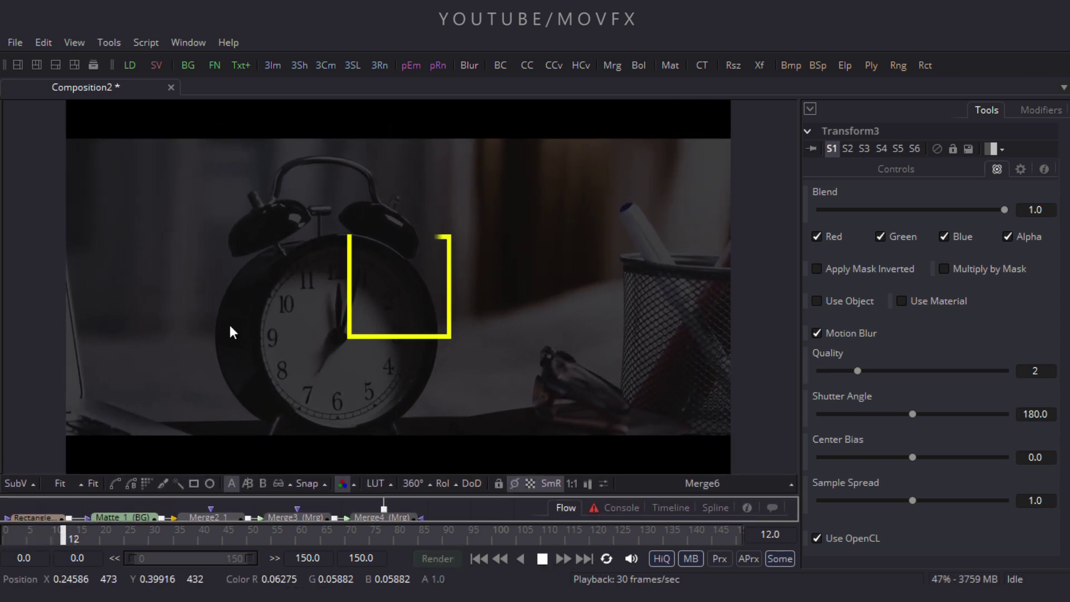